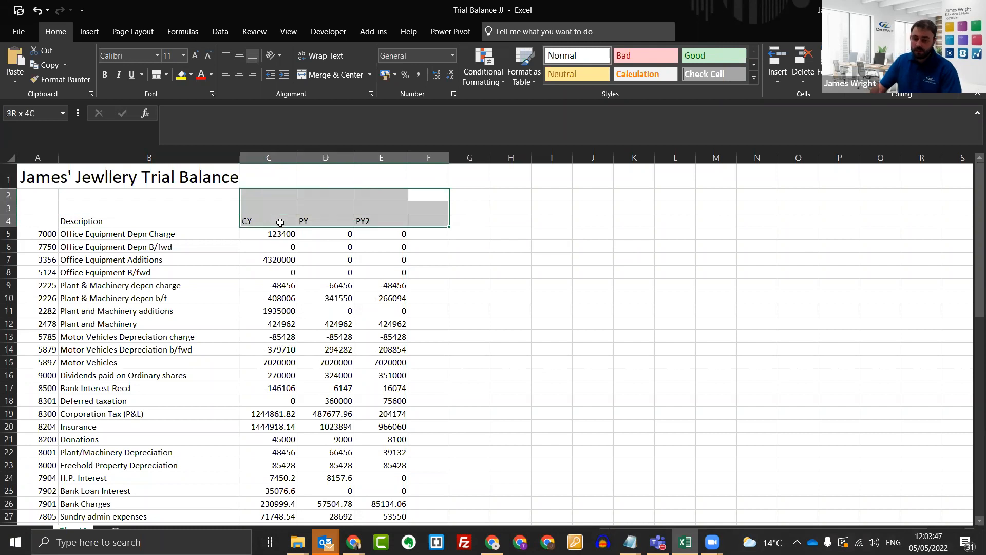
Look over the account number column in the Trial Balance JJ workbook and close the workbook.
click(586, 284)
drag(49, 204, 51, 390)
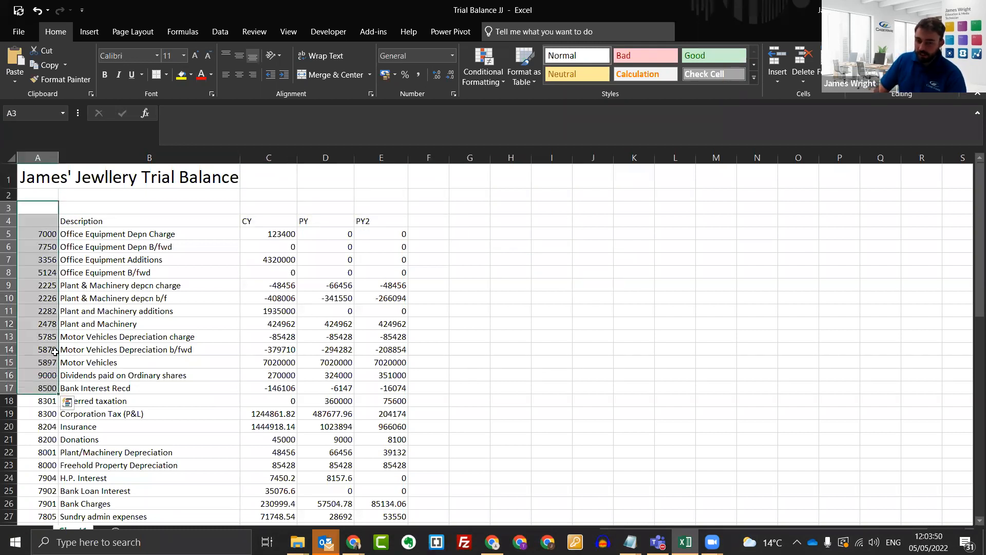
click(467, 276)
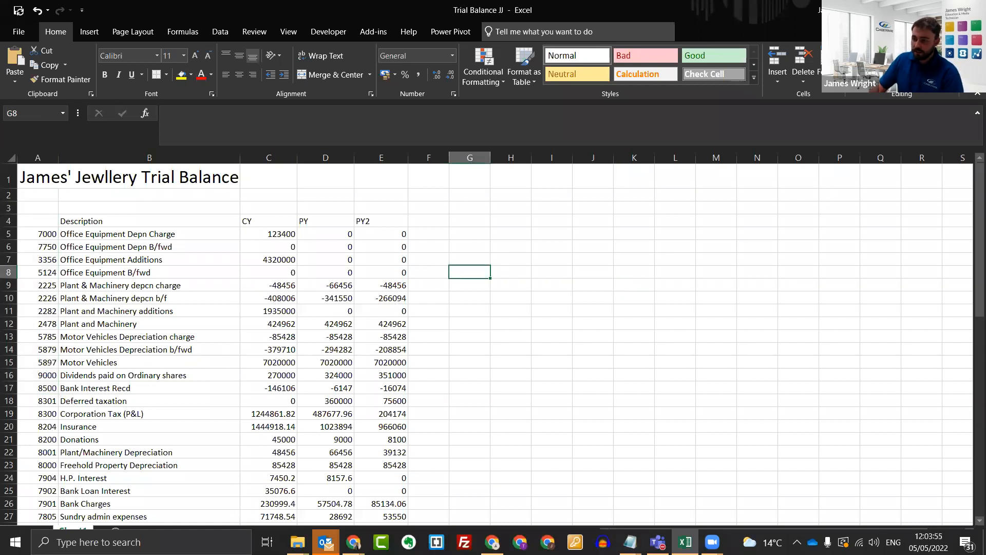
click(973, 10)
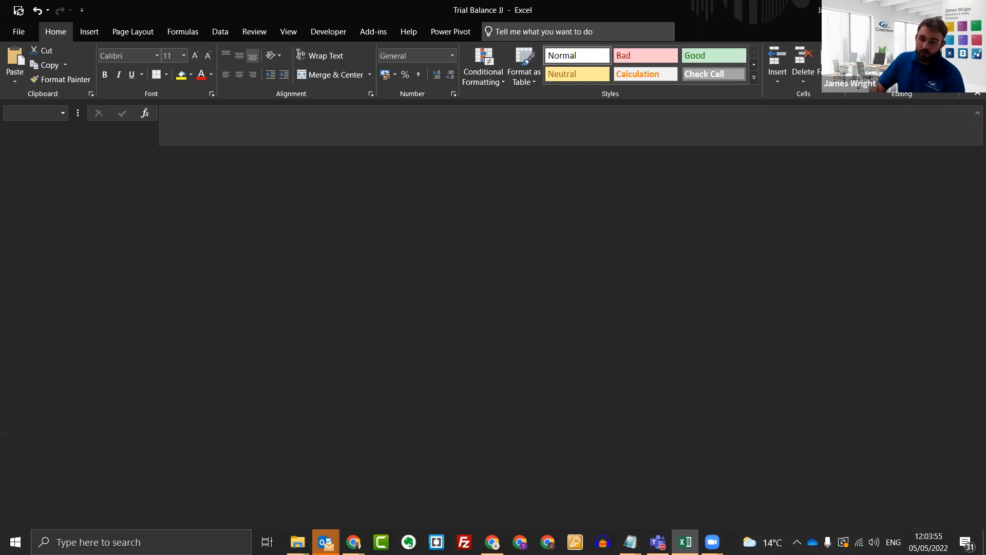
In the browser, open the James Jewellery Audit engagement from the entity's engagements and go to its Data section.
scroll(259, 248, down, 3)
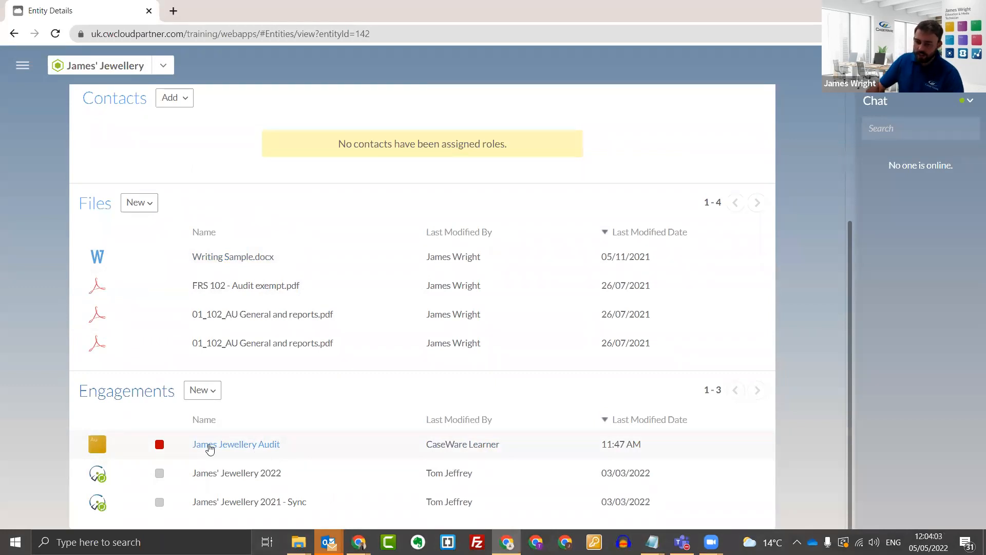
click(210, 448)
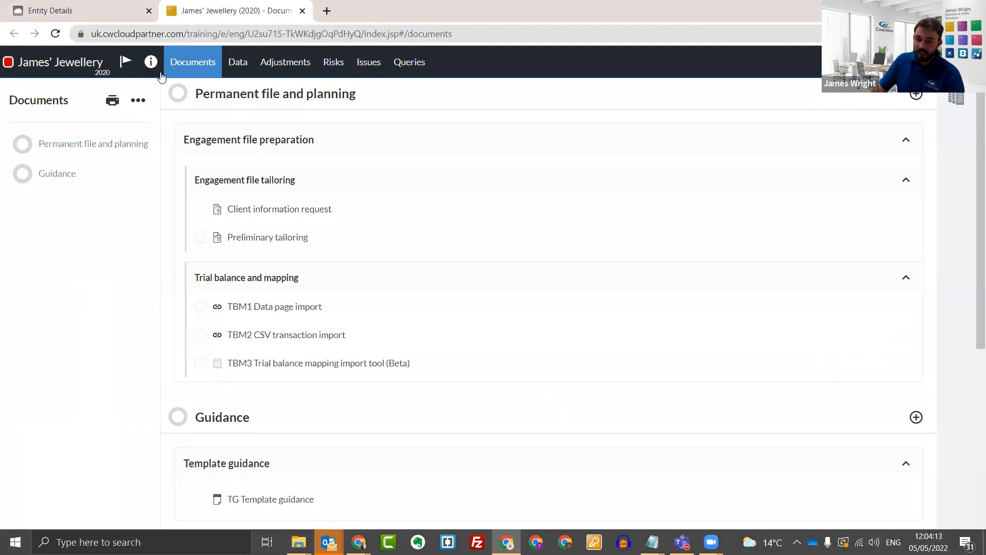
click(245, 64)
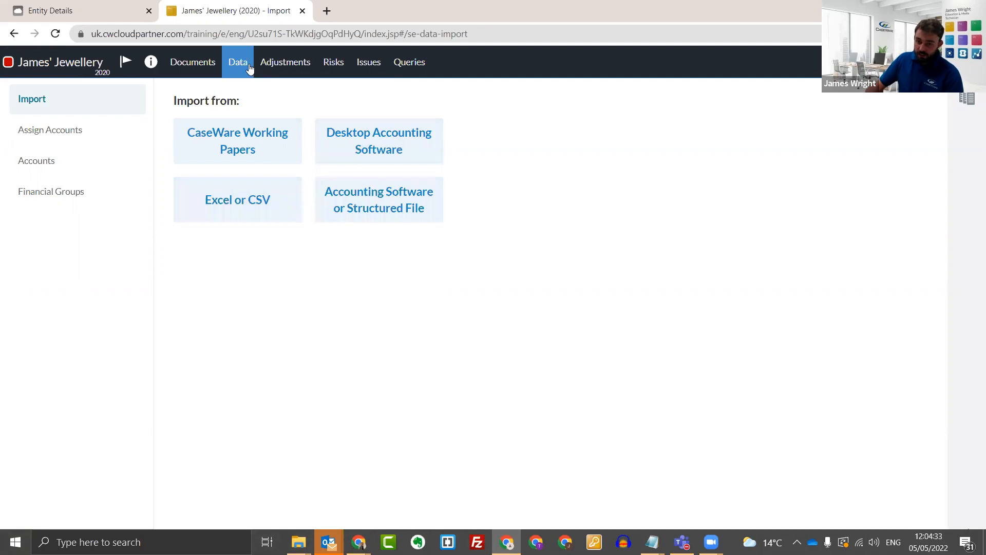
Begin an Excel or CSV import using the Trial Balance JJ file from the Cloud importing Webinar folder.
click(261, 201)
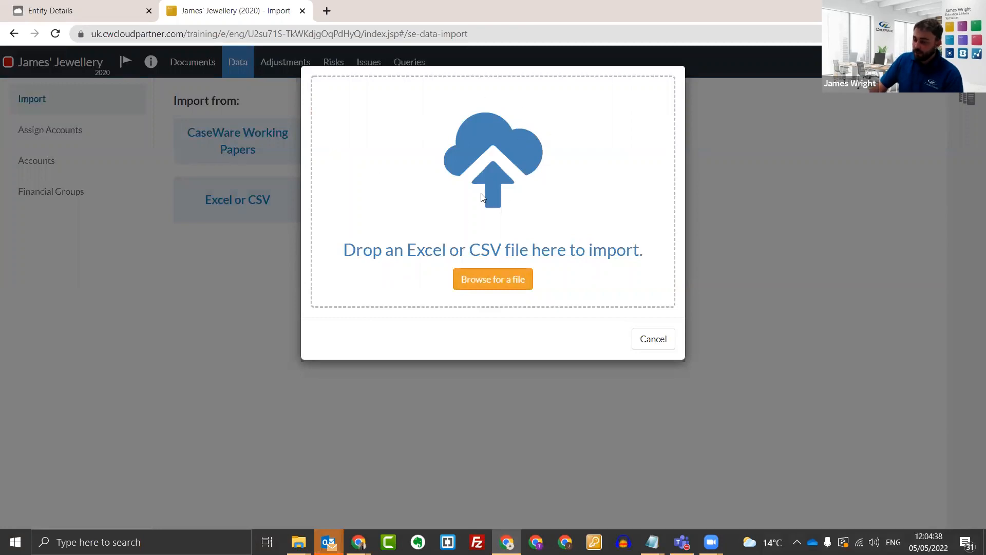
click(479, 279)
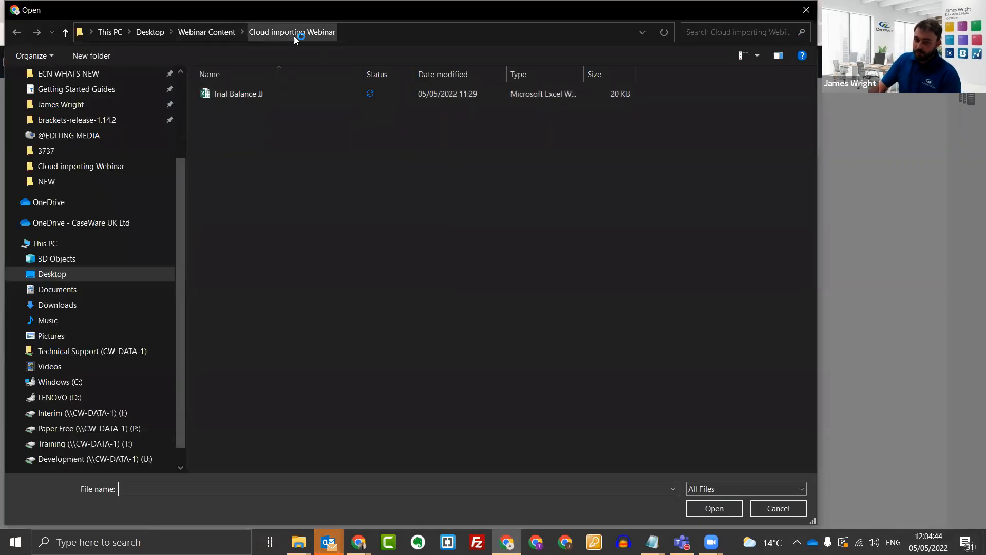
click(272, 97)
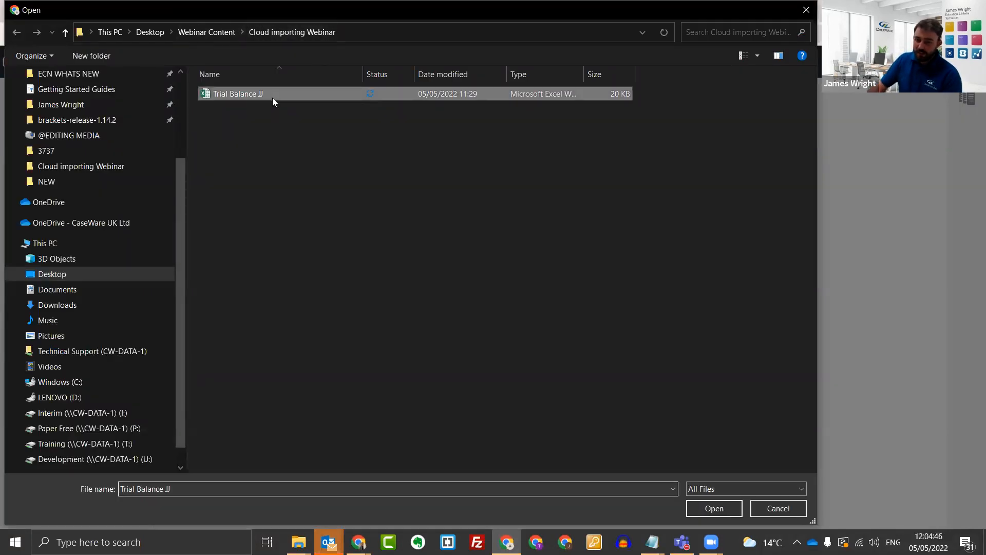
click(703, 508)
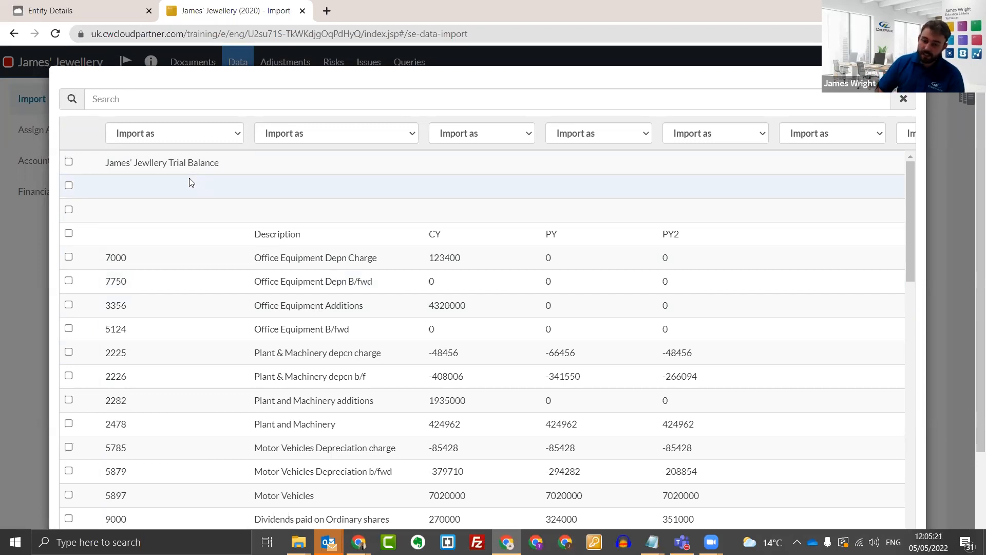
click(69, 163)
click(69, 187)
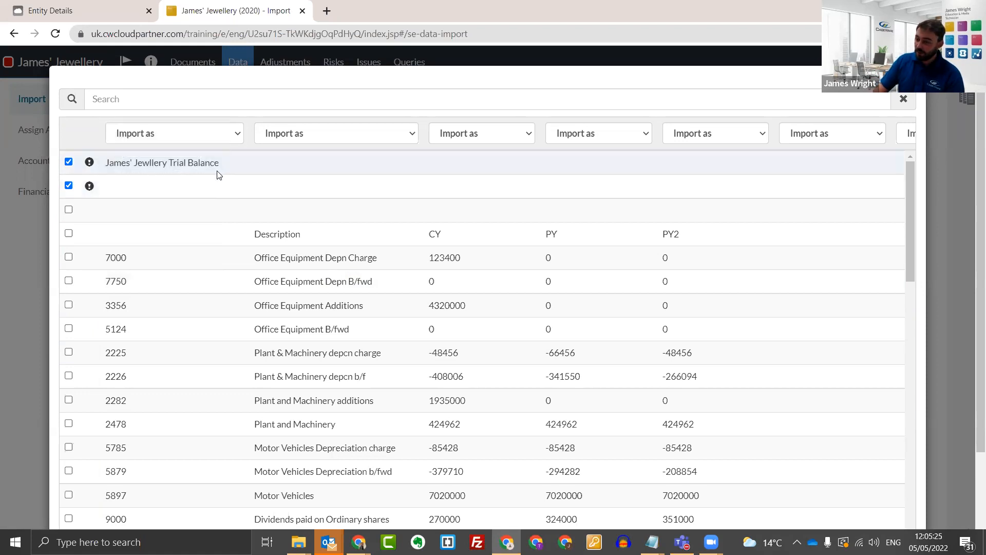
click(69, 162)
click(69, 186)
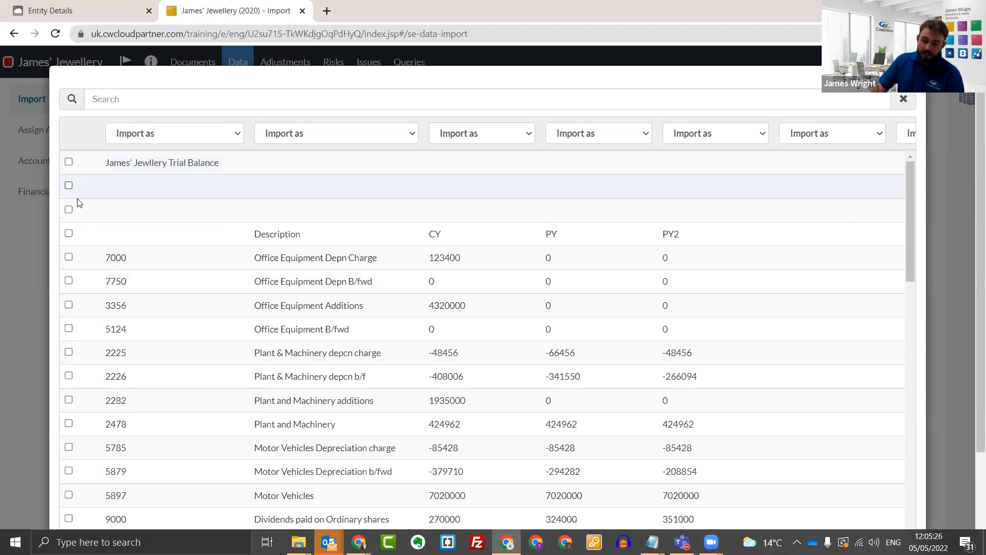
click(69, 256)
click(69, 281)
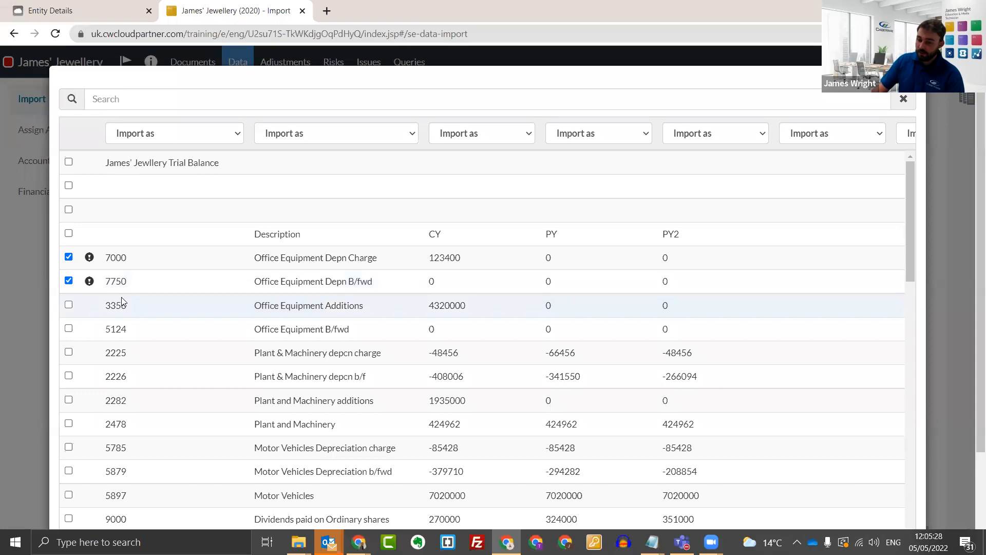
click(69, 281)
click(69, 257)
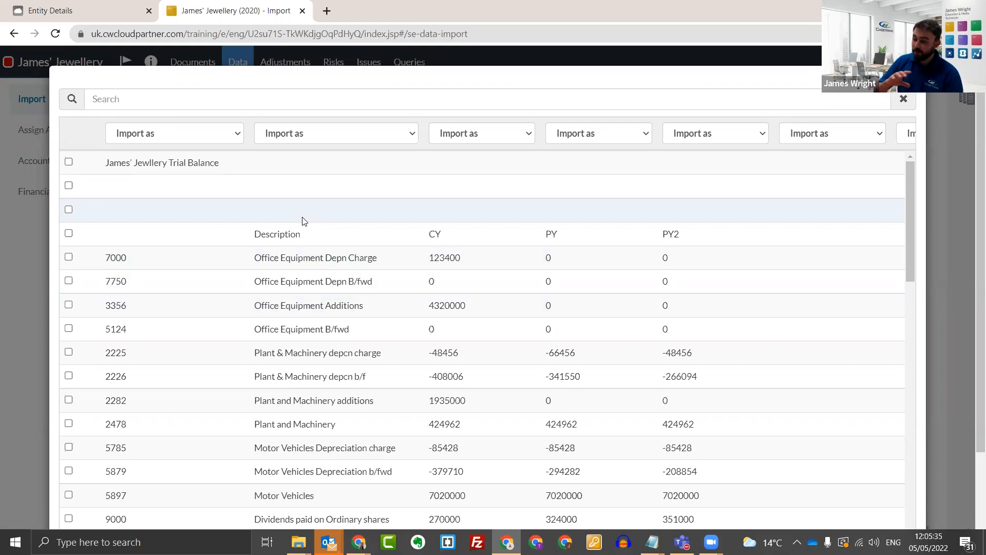
Map the first import column as Account Number and the description column as Account Name.
click(215, 137)
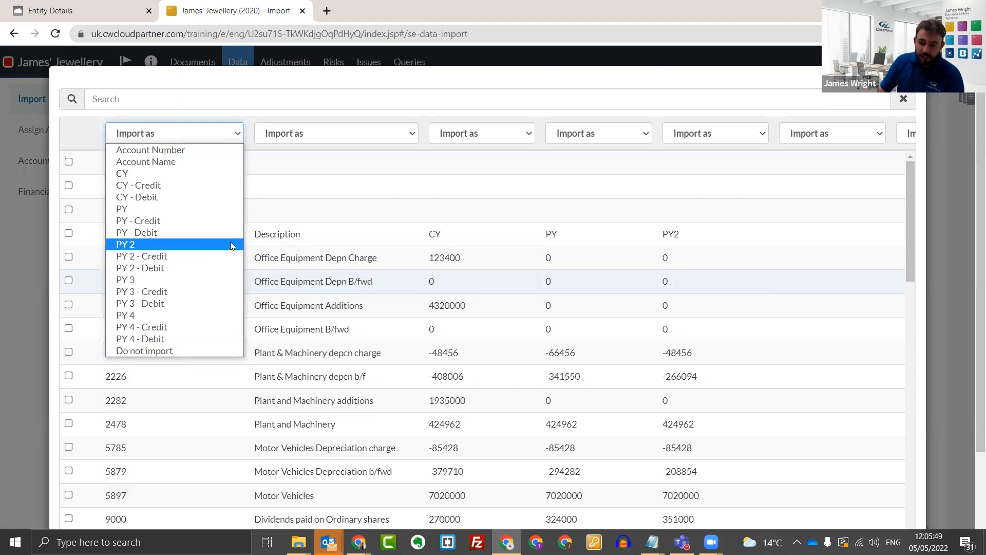
click(170, 138)
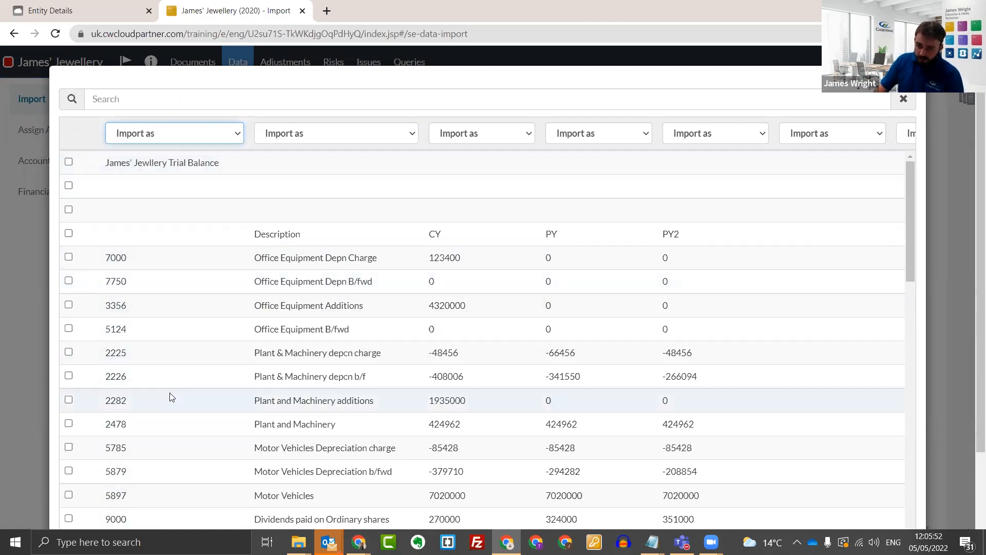
click(161, 135)
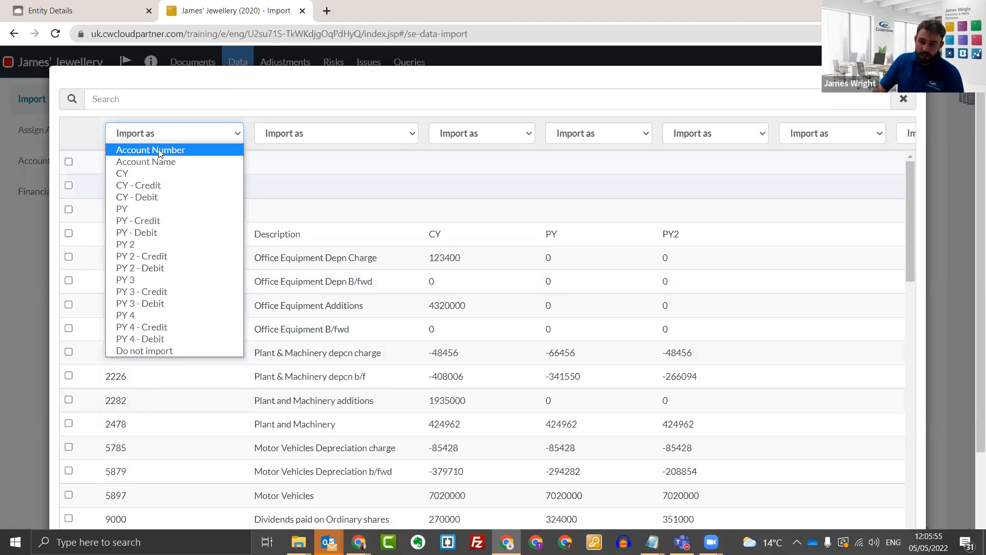
click(166, 150)
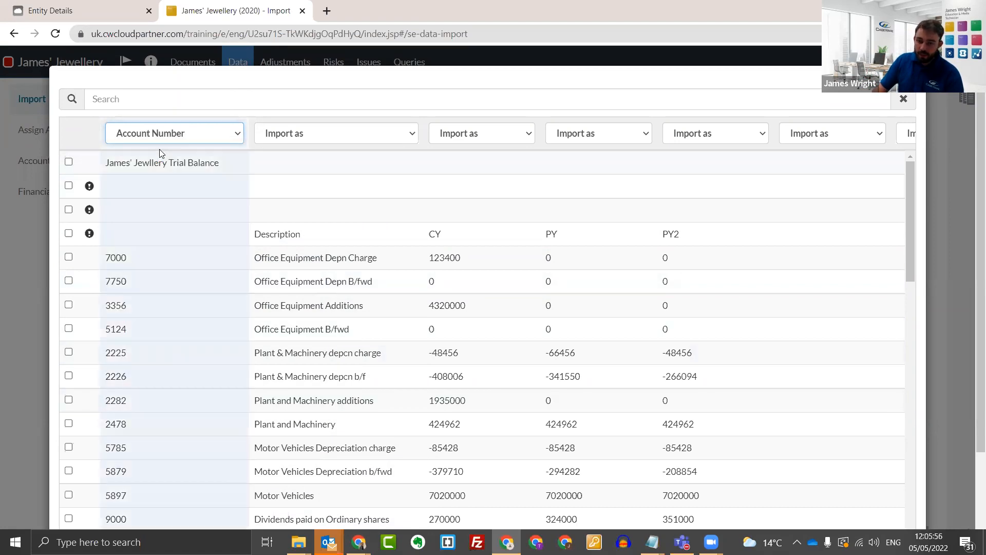
click(309, 134)
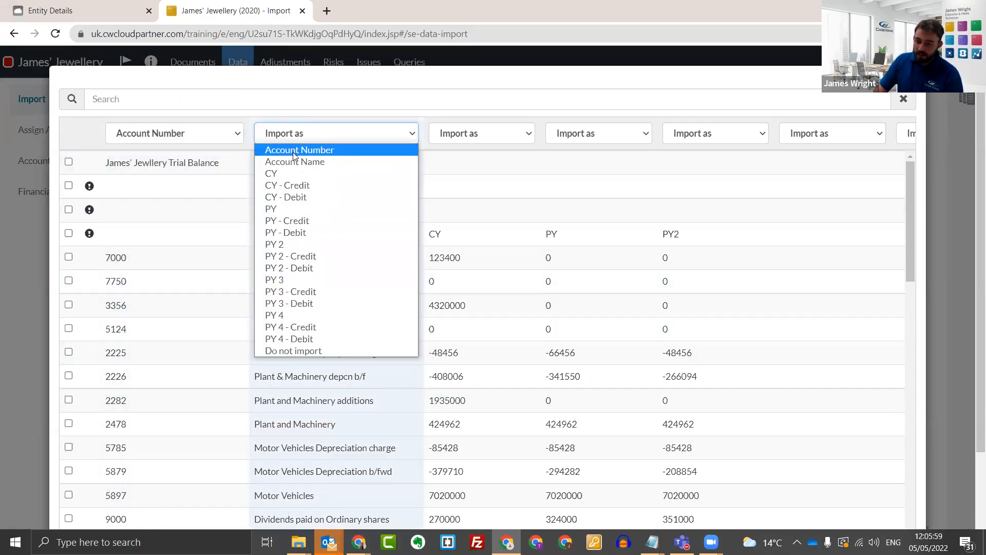
click(312, 162)
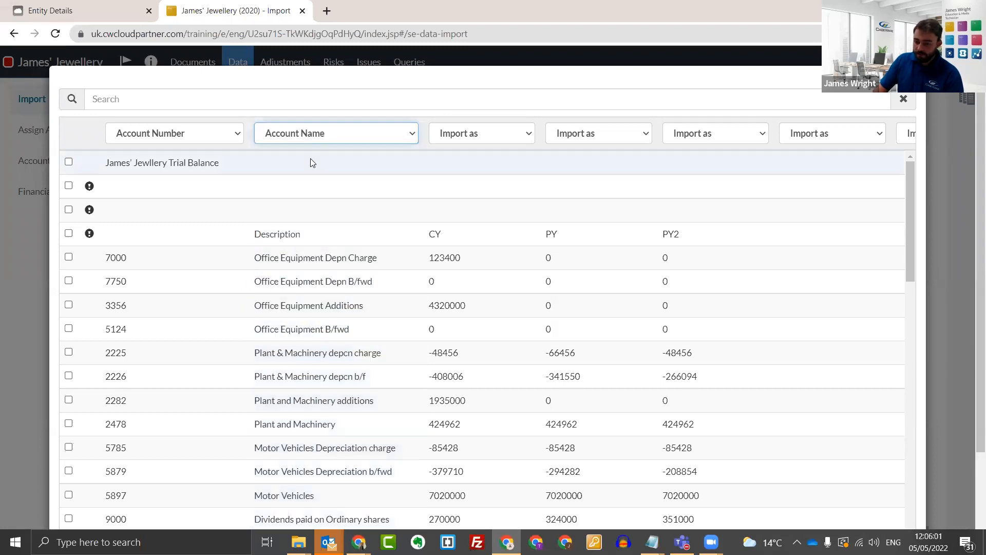
Map the three balance columns of the import as CY, PY and PY 2 respectively.
click(467, 134)
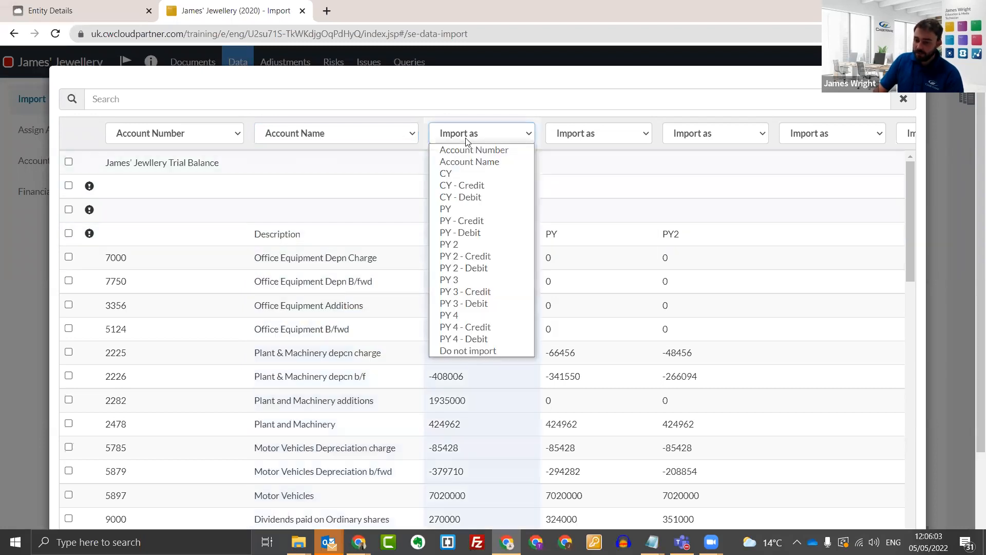
click(448, 175)
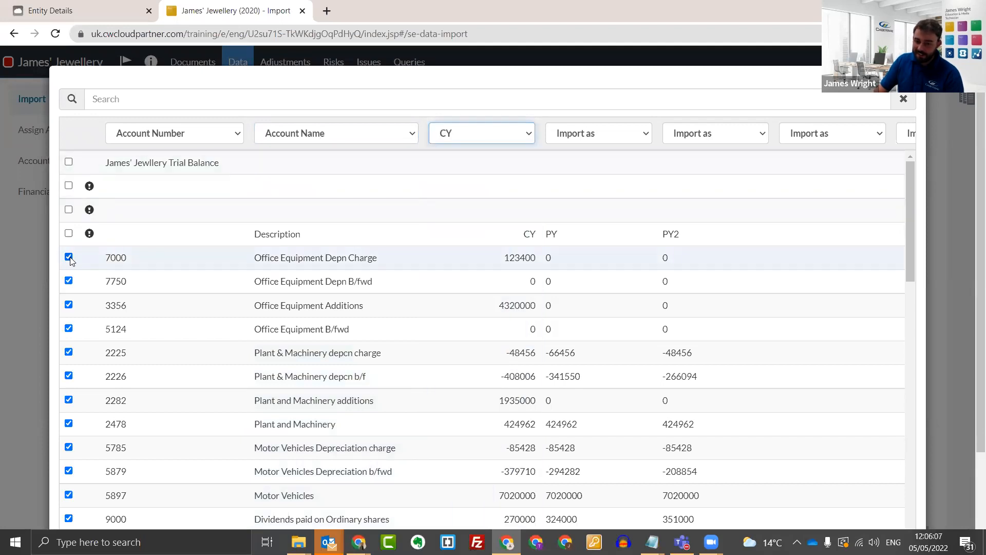
scroll(158, 325, down, 10)
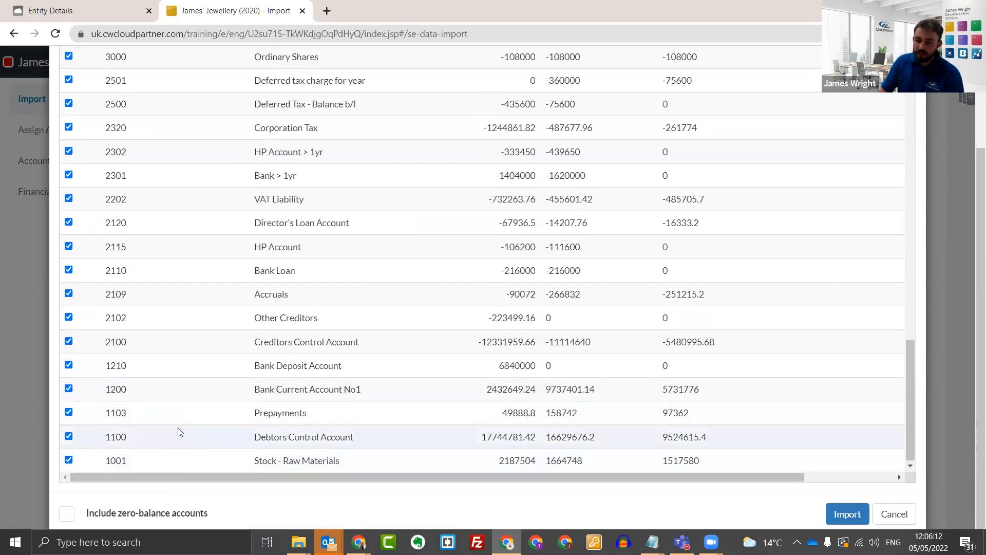
scroll(180, 431, up, 8)
scroll(400, 308, up, 6)
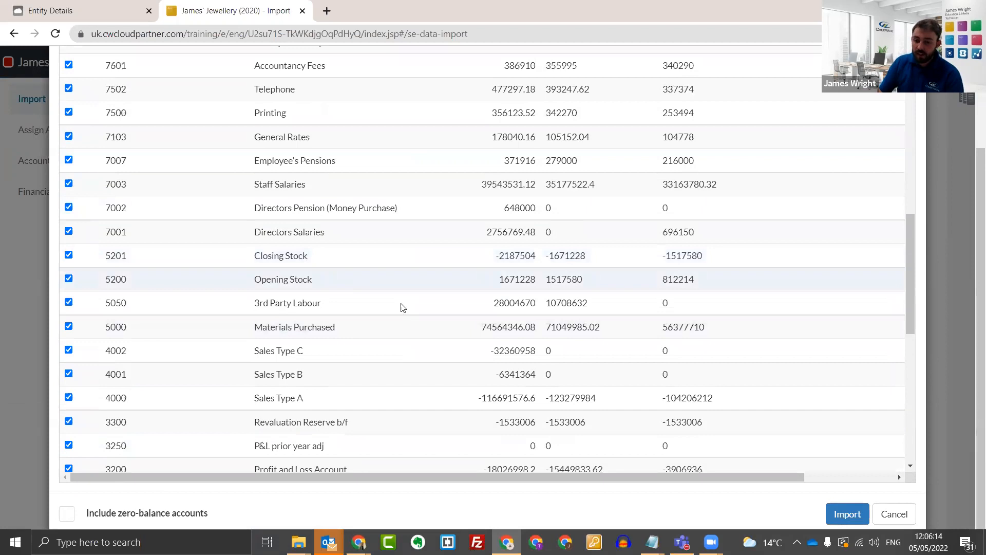
click(611, 138)
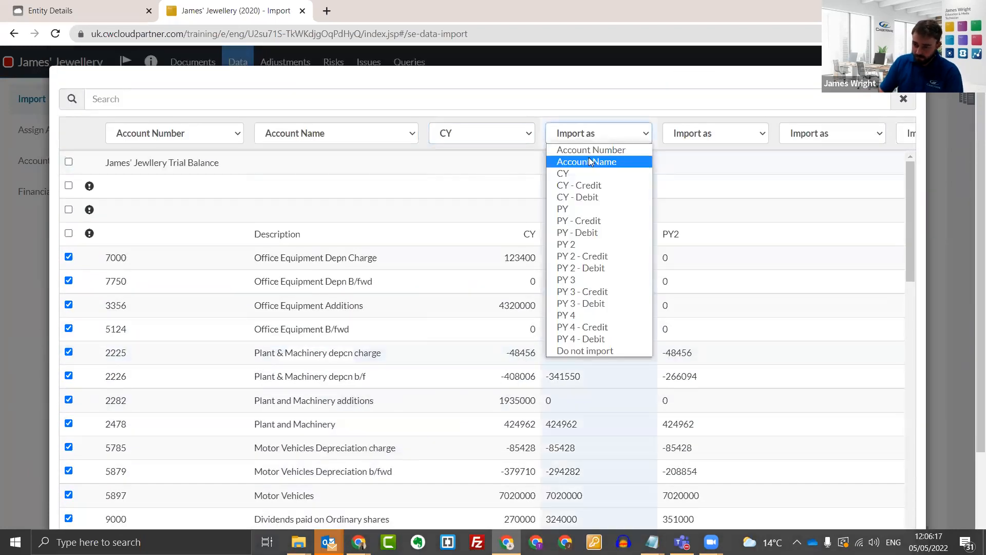
click(596, 210)
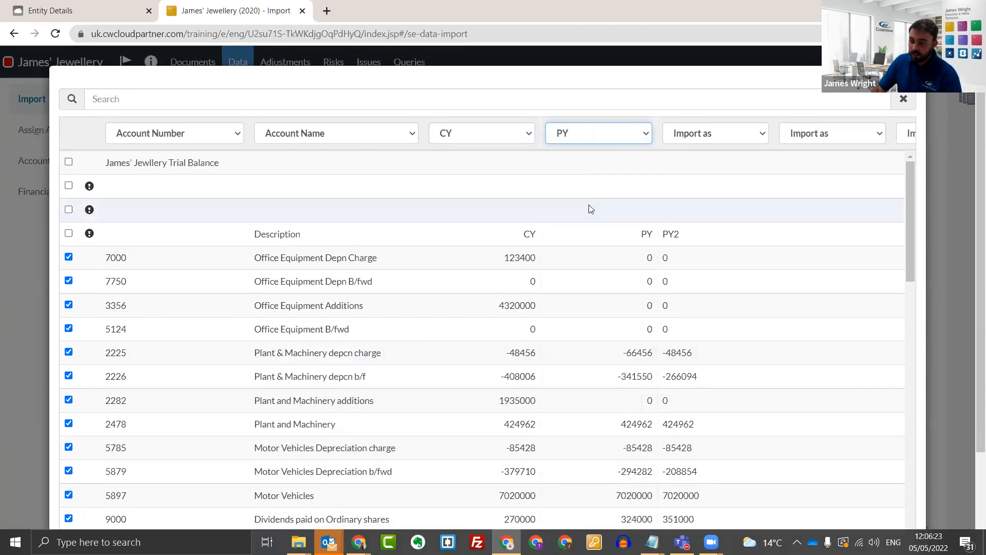
click(696, 134)
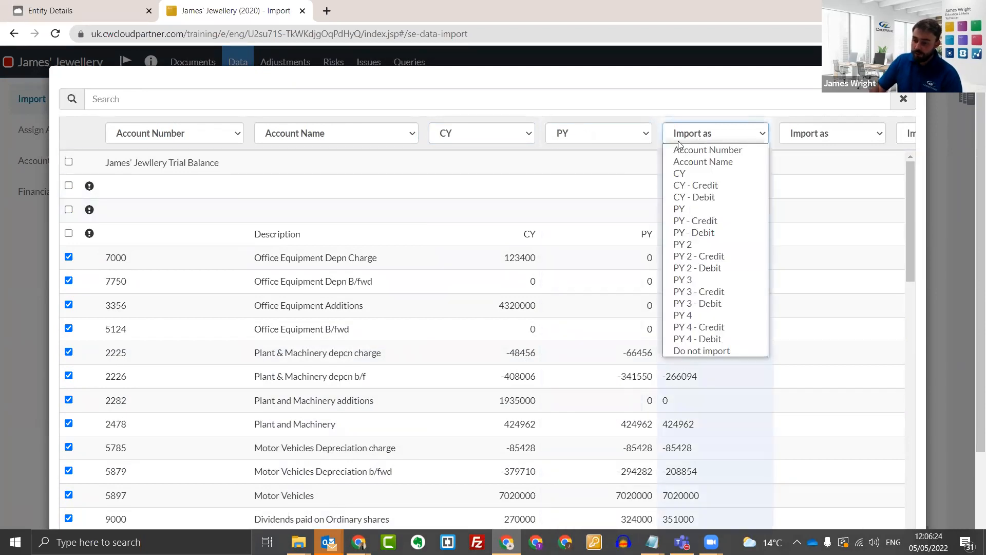
click(698, 244)
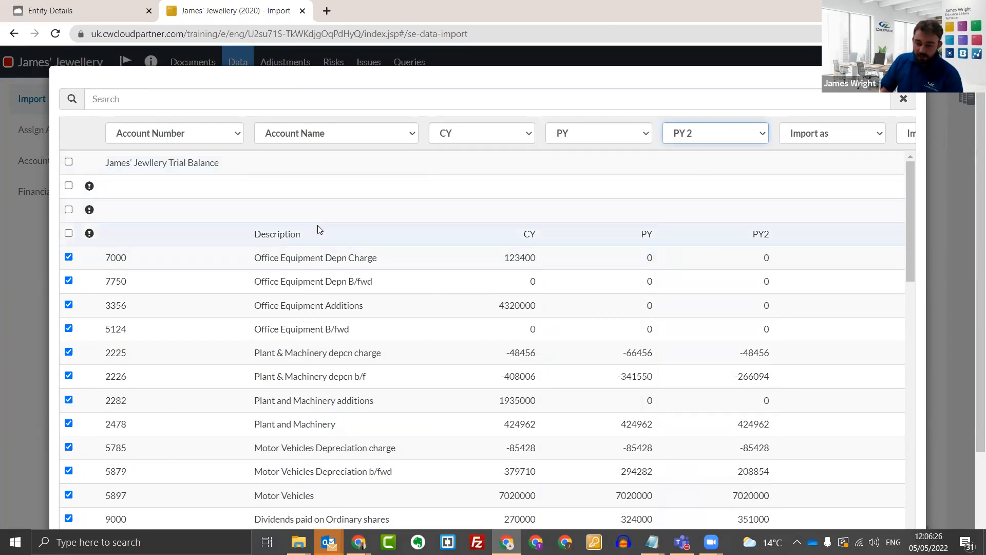
Set the import to include zero-balance accounts.
scroll(317, 227, down, 1)
scroll(231, 105, down, 2)
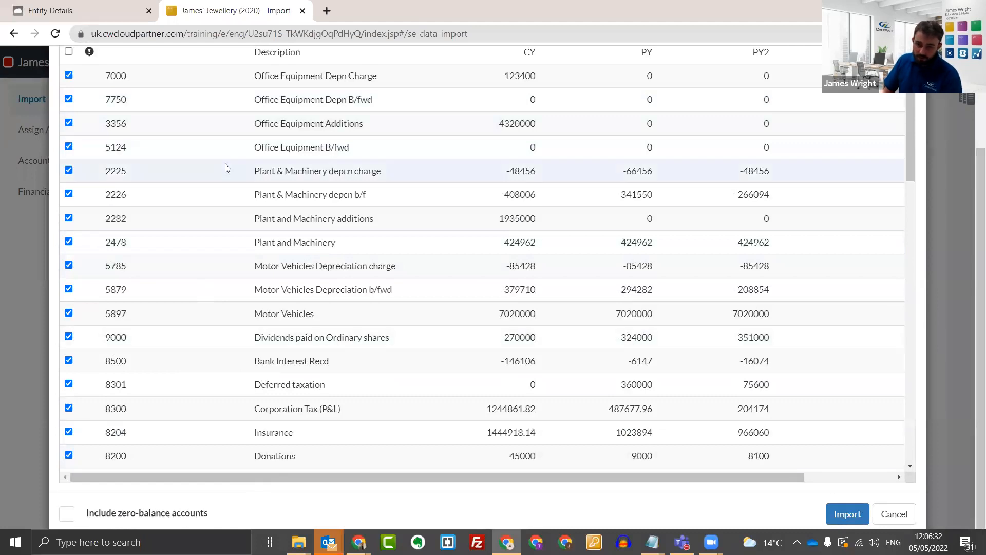
click(67, 513)
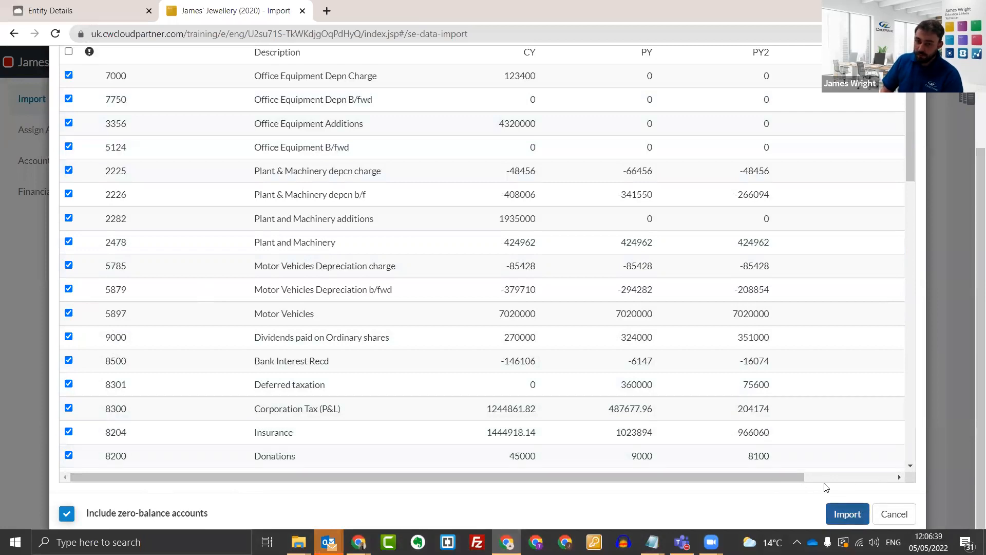
Check the mapped columns and selected account rows, and import the trial balance into the engagement.
scroll(390, 272, up, 1)
scroll(160, 276, up, 2)
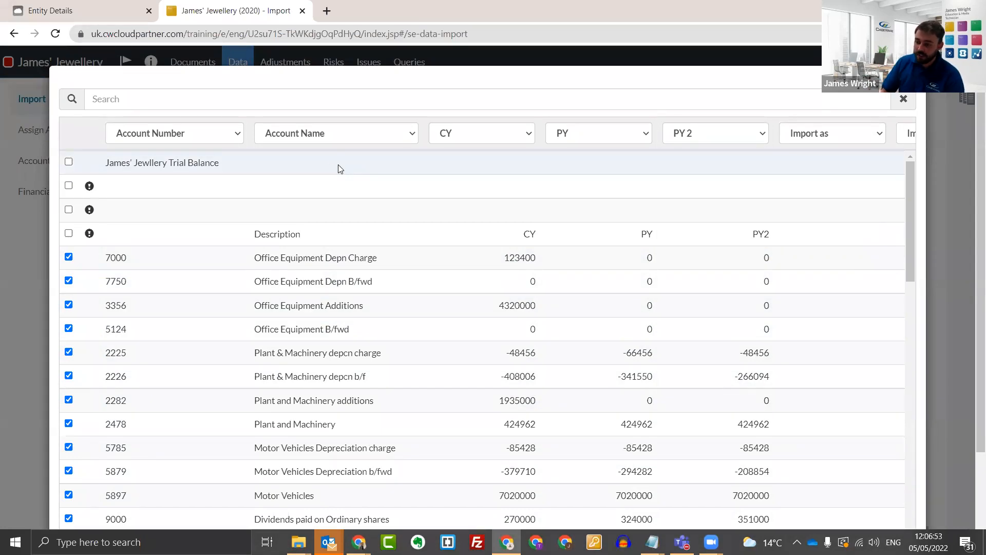
scroll(559, 300, down, 3)
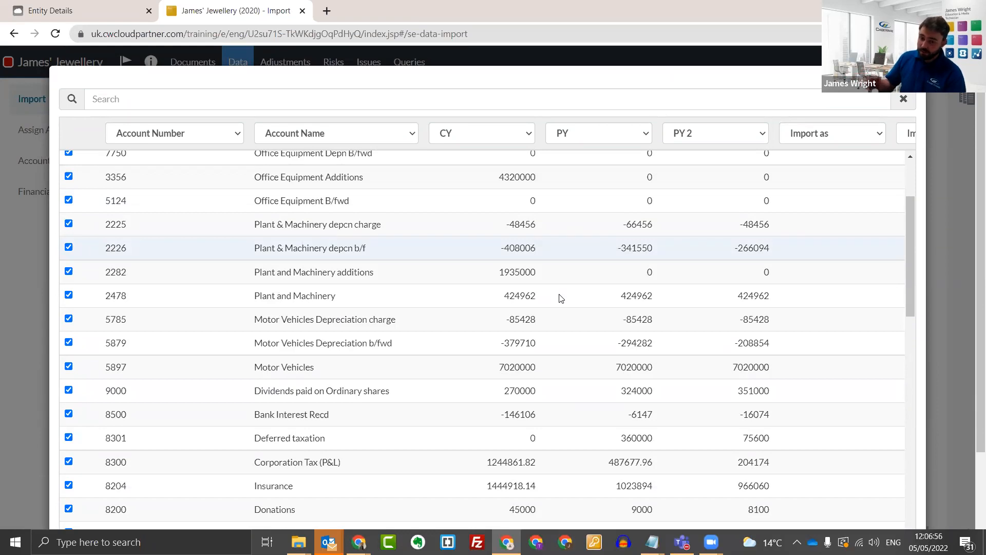
scroll(555, 300, down, 15)
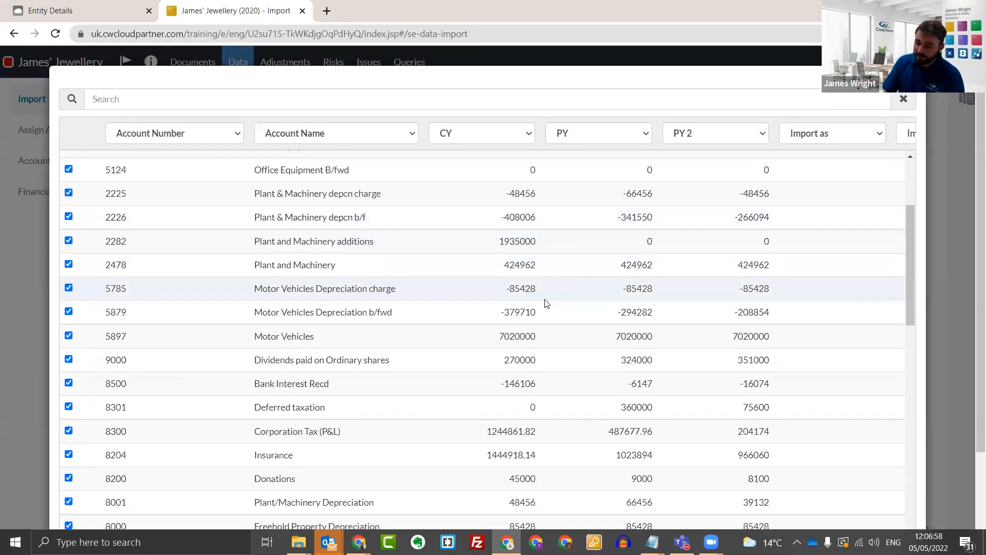
scroll(876, 389, down, 6)
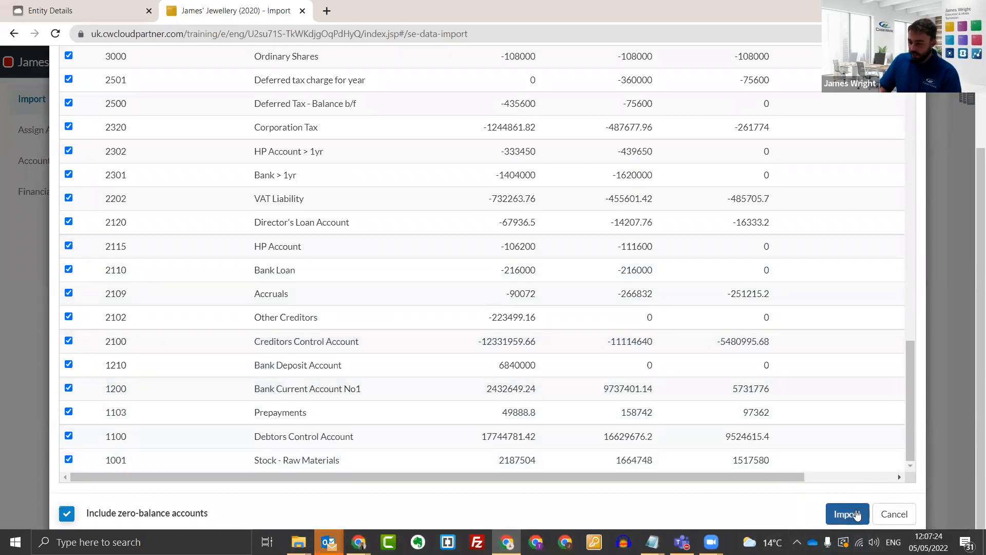
click(843, 520)
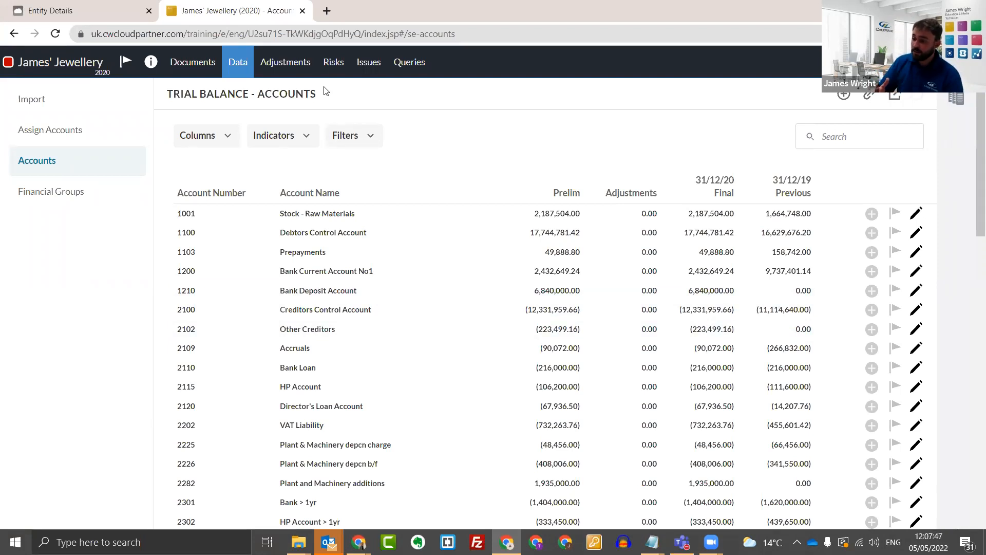
Add the Previous – 31/12/18 column to the trial balance accounts list.
click(227, 139)
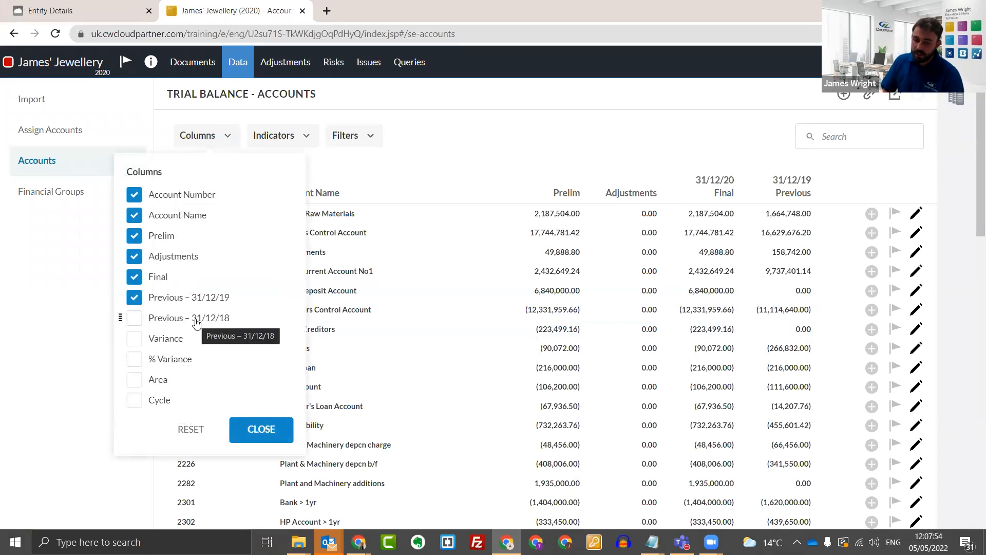
click(135, 320)
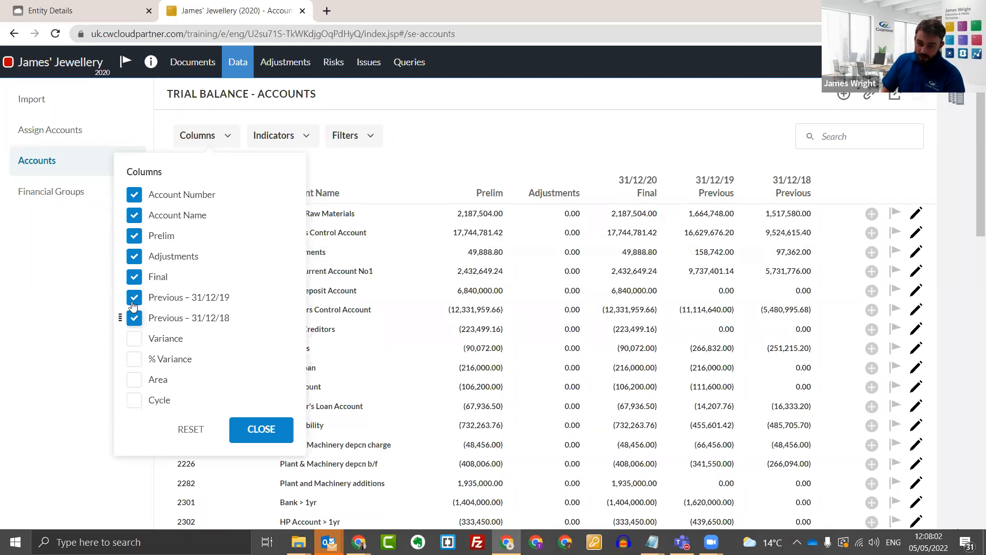
mouse_move(120, 298)
mouse_down()
mouse_move(123, 279)
mouse_move(117, 302)
mouse_up()
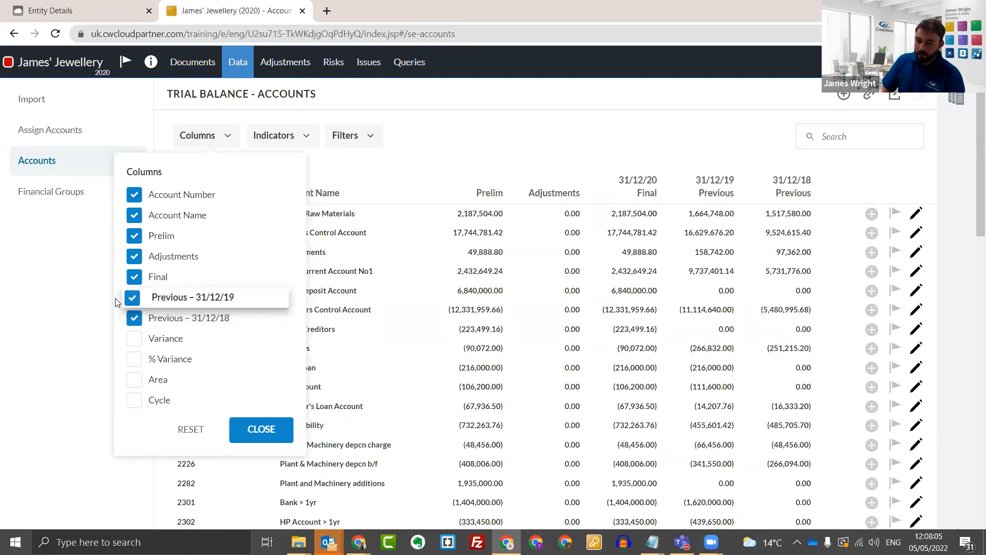
Check the indicator and filter options available for the trial balance accounts list.
click(278, 136)
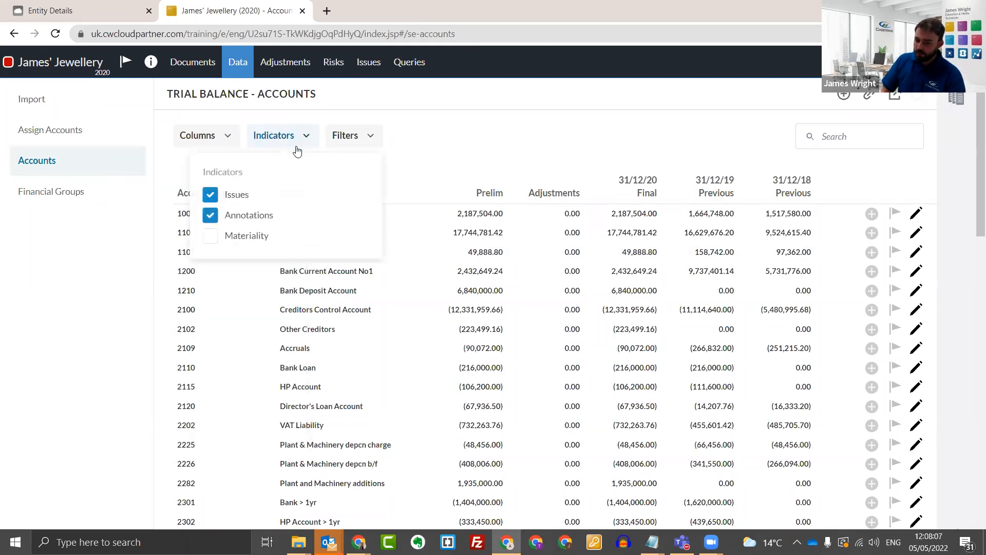
click(342, 135)
click(523, 129)
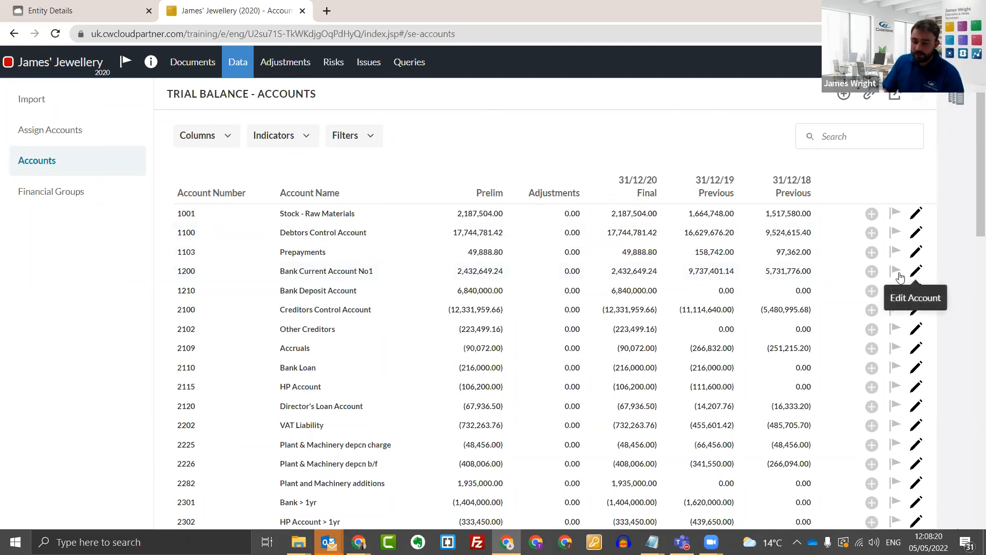
Rename account 1200, Bank Current Account No1, as Barclays Bank and save it.
drag(374, 271, 279, 276)
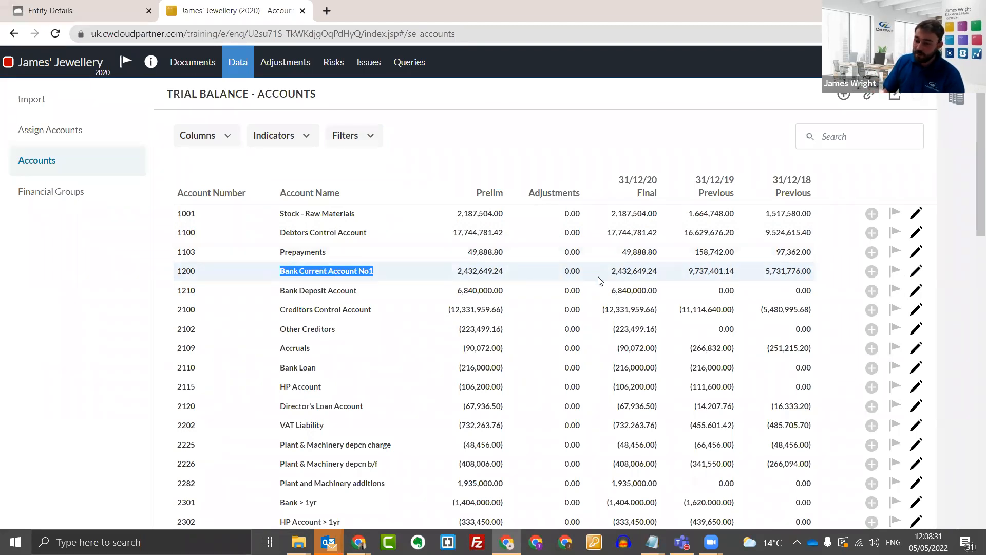
click(917, 272)
click(438, 196)
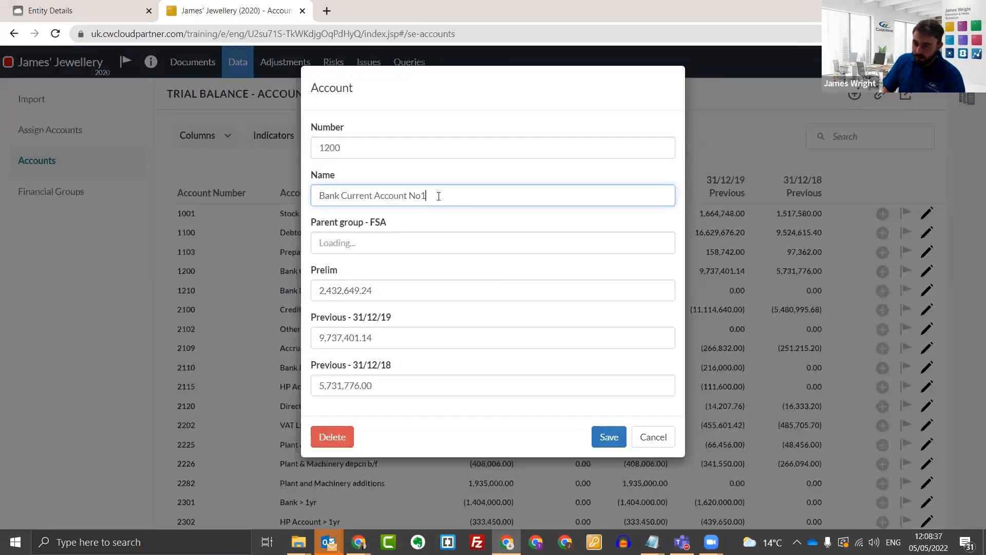
triple_click(415, 195)
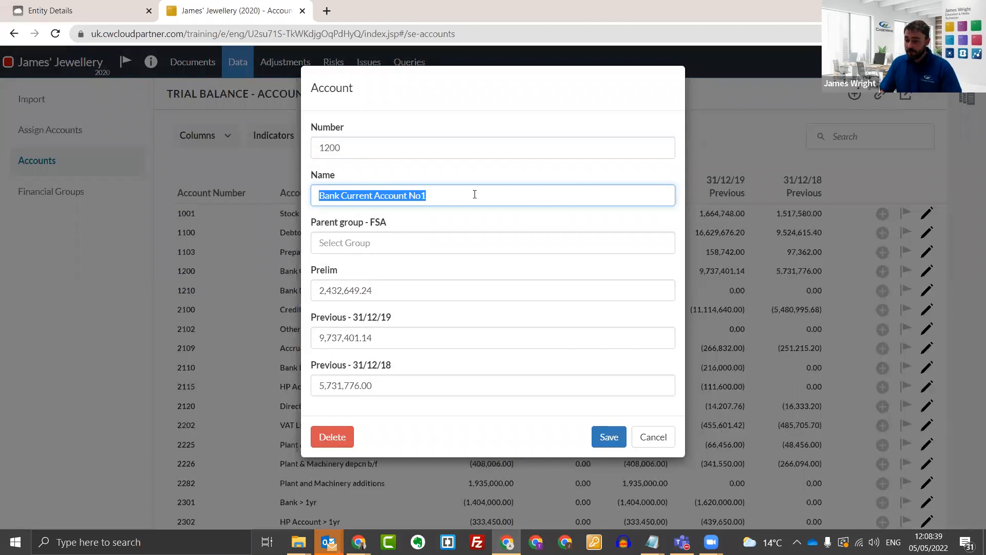
text(Bar)
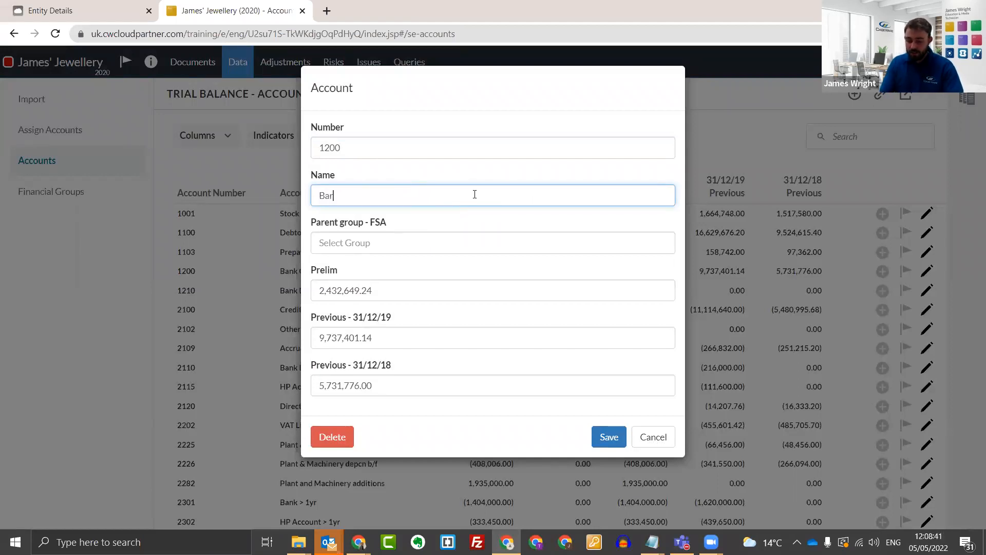
text(clays Bank)
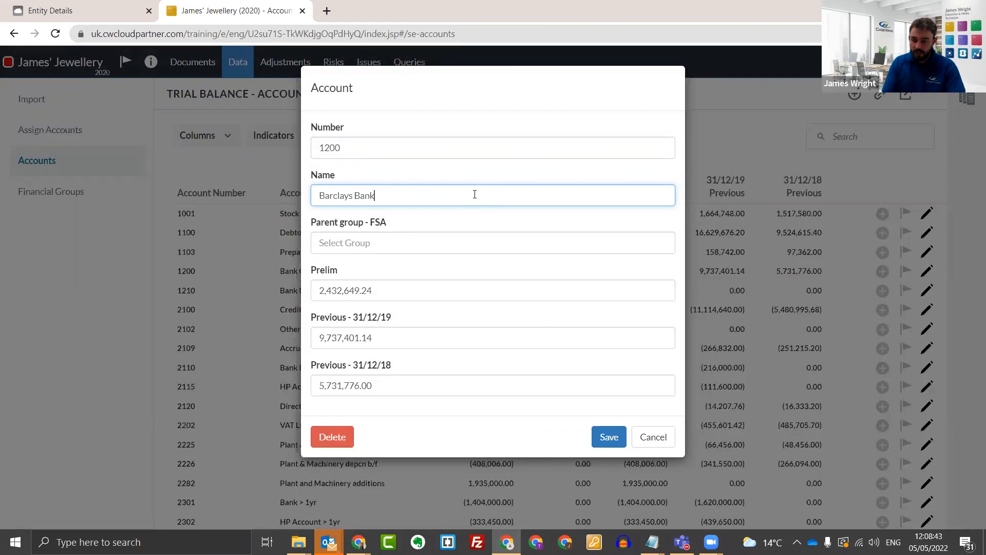
click(616, 440)
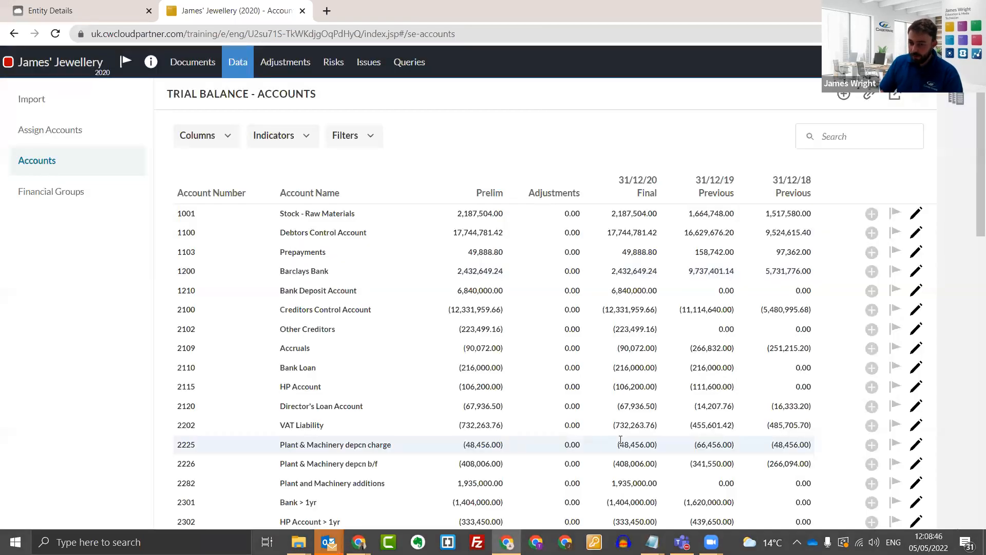
drag(330, 273, 280, 274)
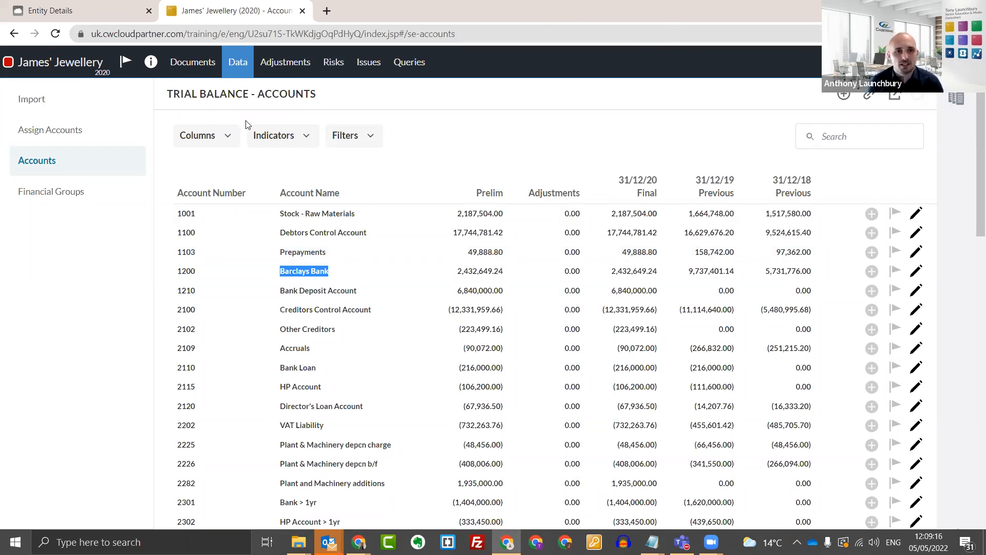
Try filtering the accounts list to material accounts only, and clear the filter again.
click(346, 137)
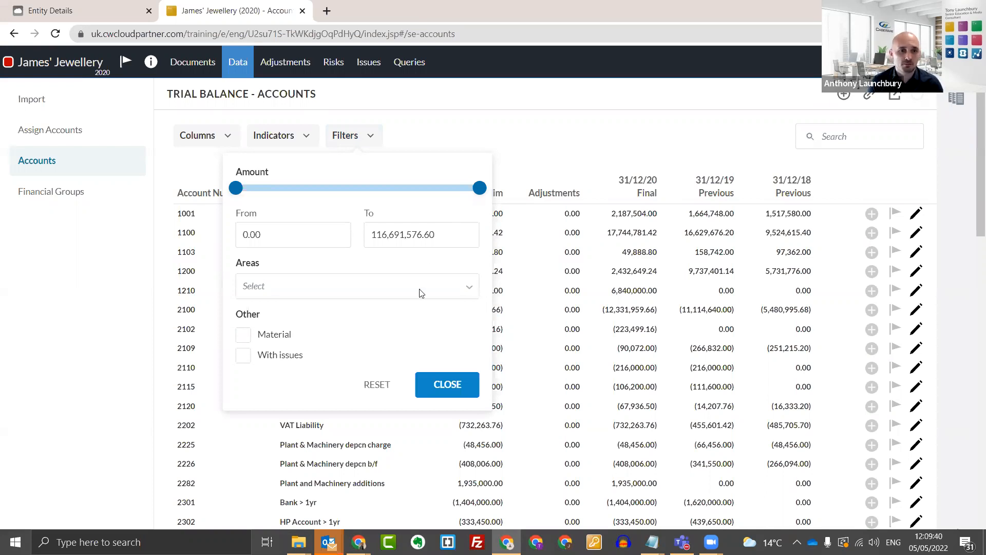
click(244, 334)
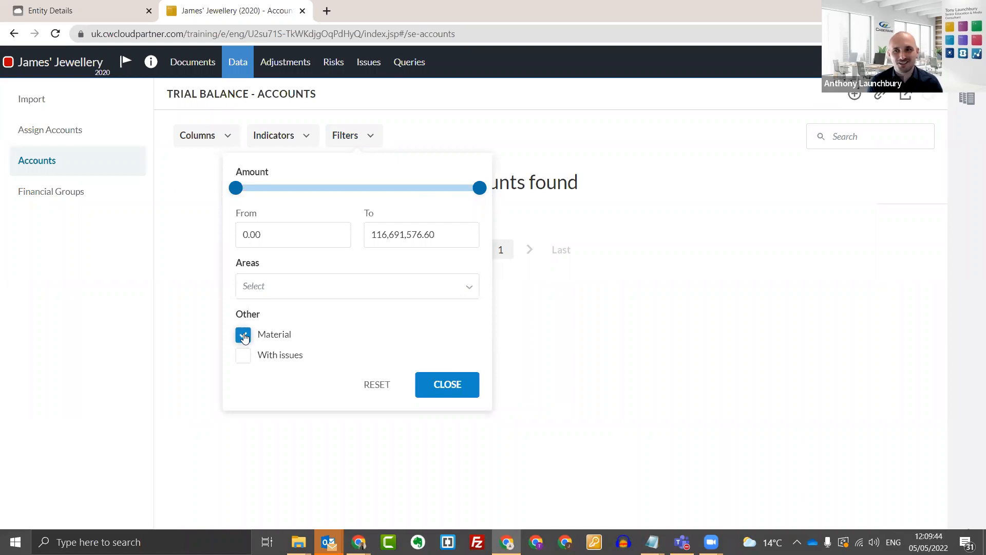
click(244, 336)
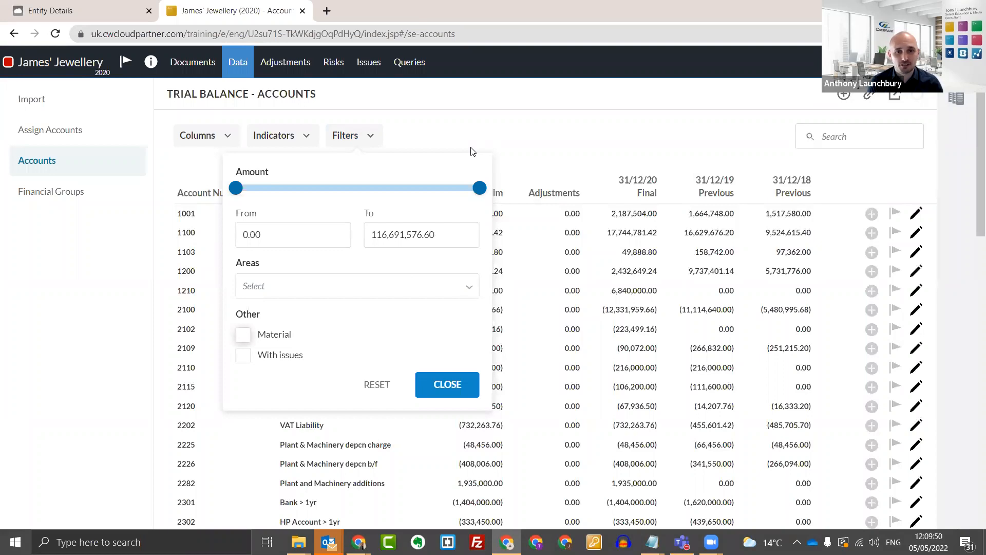
click(506, 132)
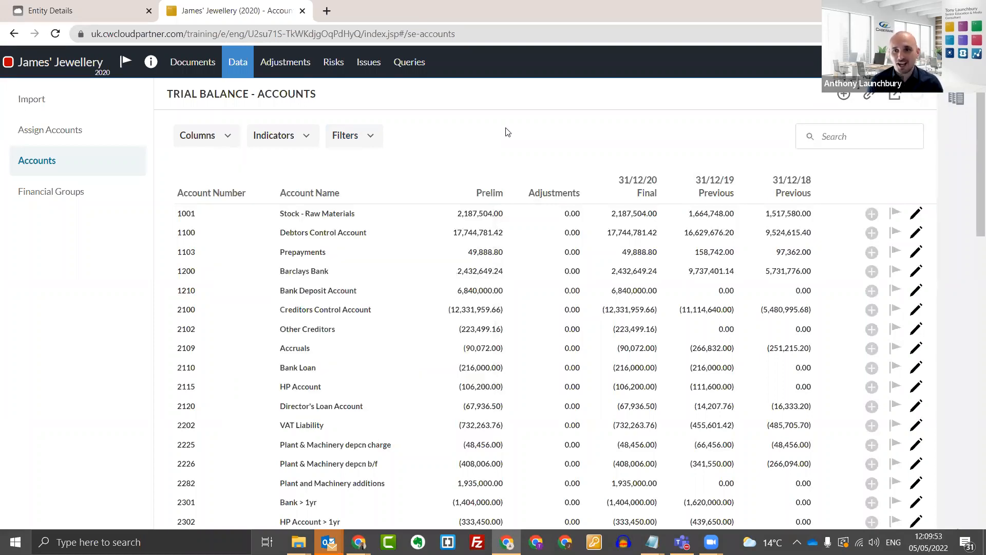
Open the ABC Motor Company file from the desktop's File in progress folder in CaseWare Working Papers.
mouse_move(711, 542)
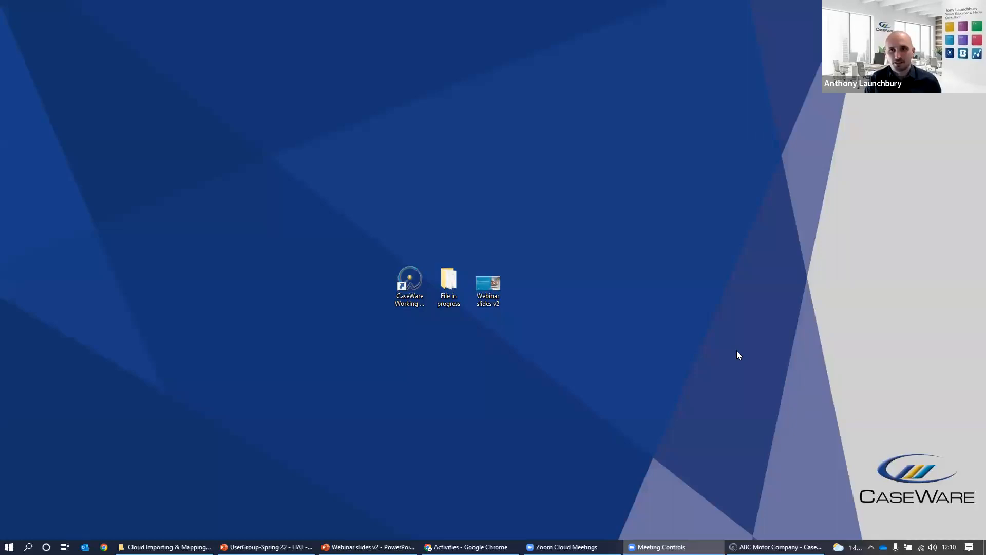
click(448, 285)
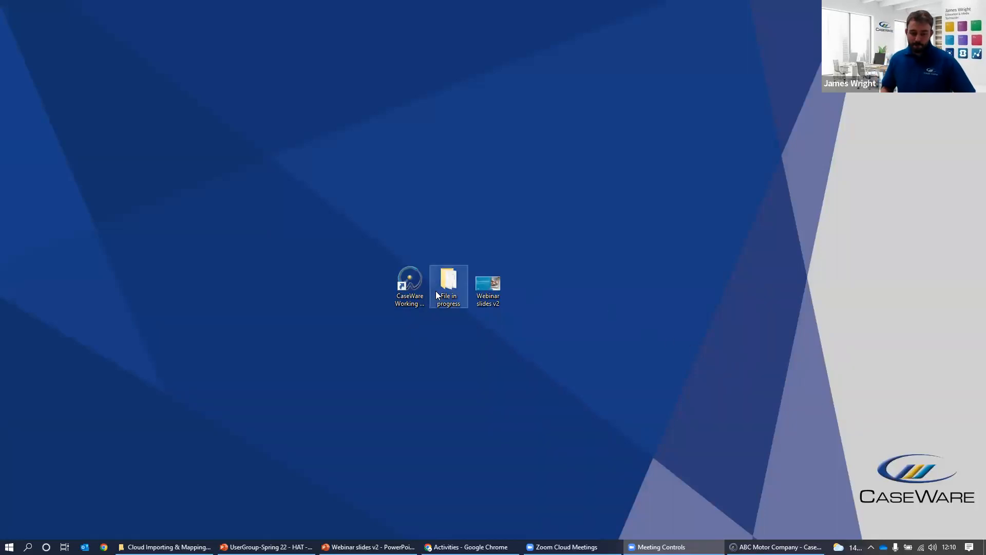
click(451, 325)
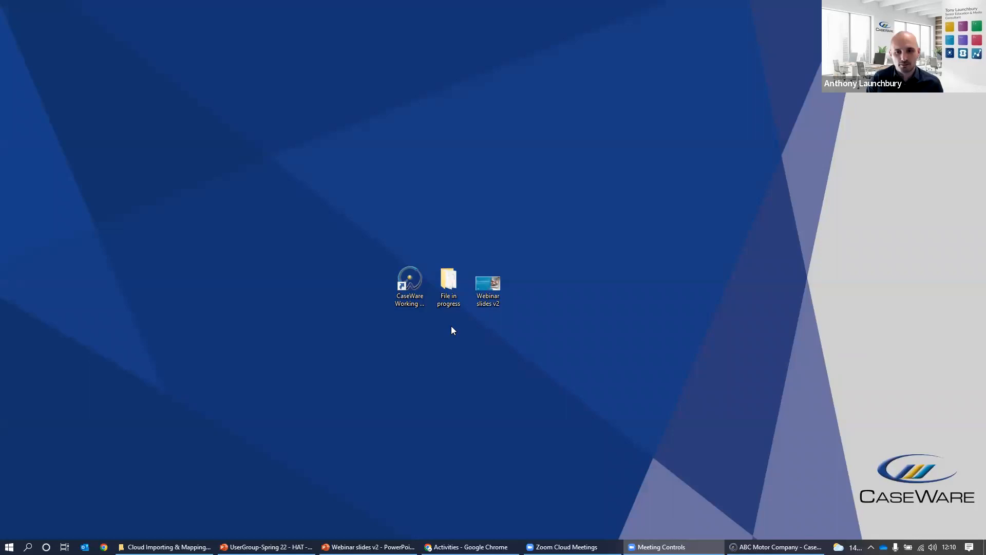
double_click(448, 301)
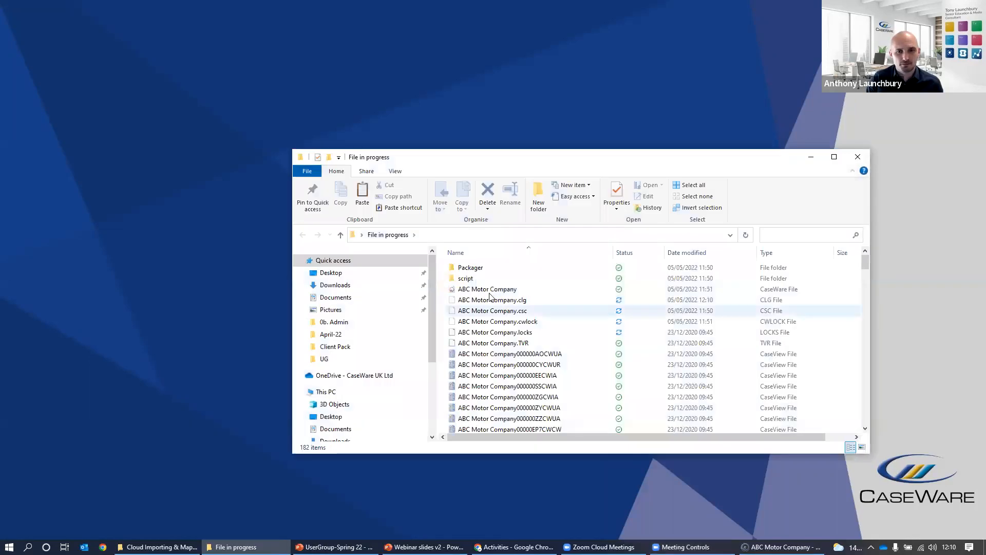
double_click(500, 290)
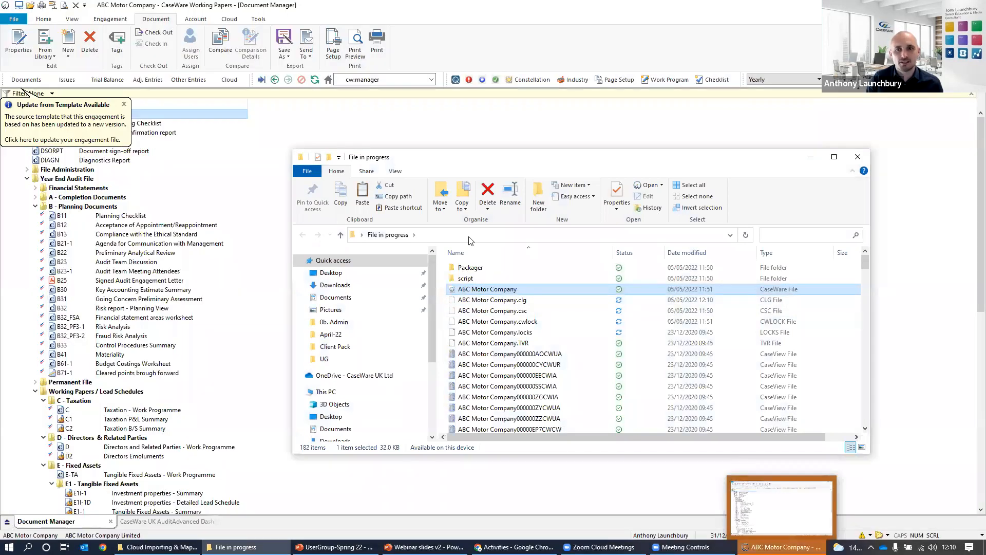
drag(783, 162, 596, 252)
click(623, 252)
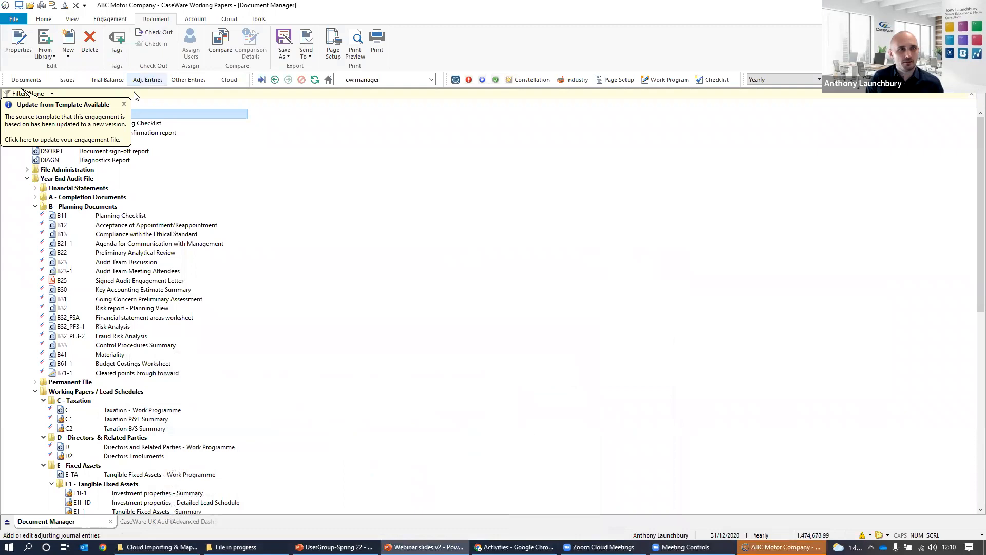
Switch to CaseWare Cloud in Chrome and open UK Company Audit (Mercia) for ABC Motor Company (AL) Limited.
click(514, 547)
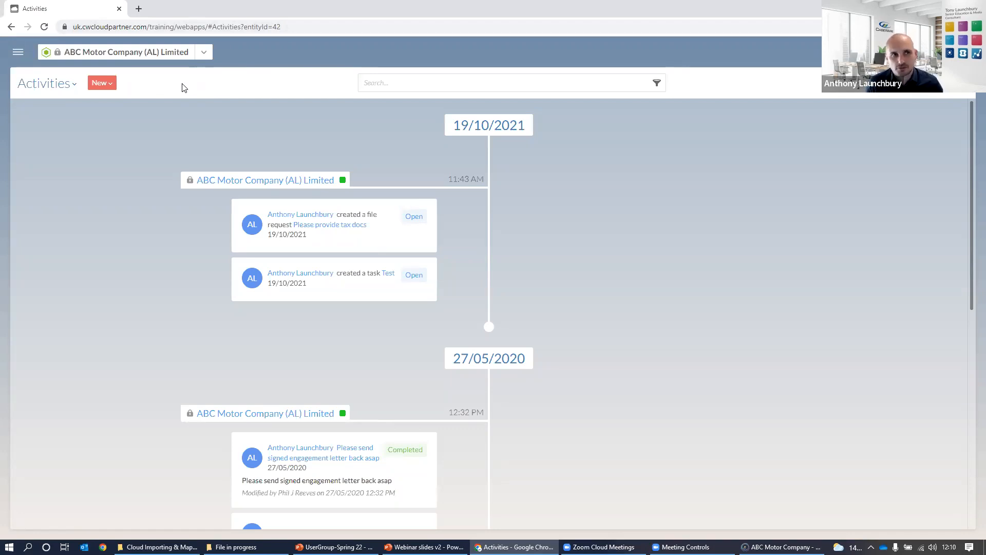
click(18, 52)
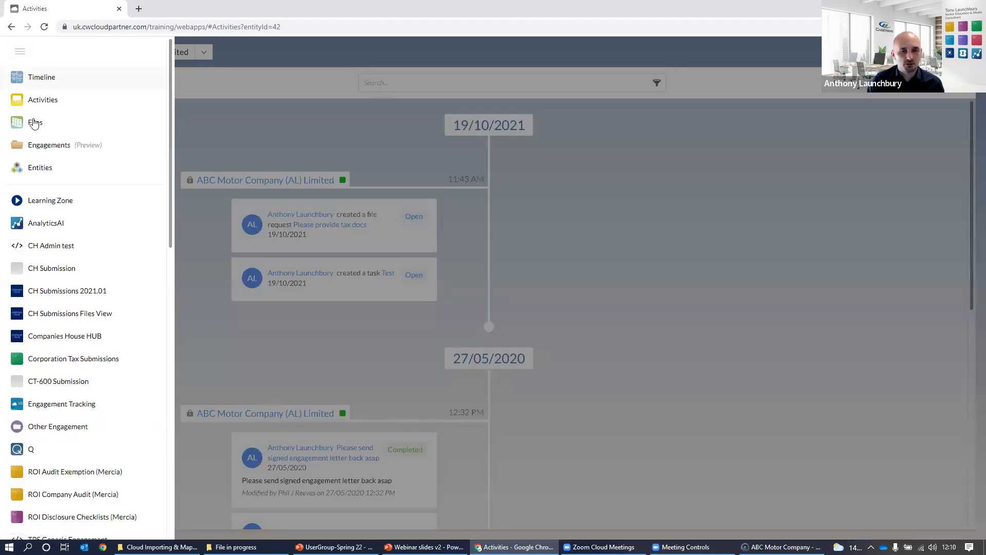
scroll(82, 360, down, 7)
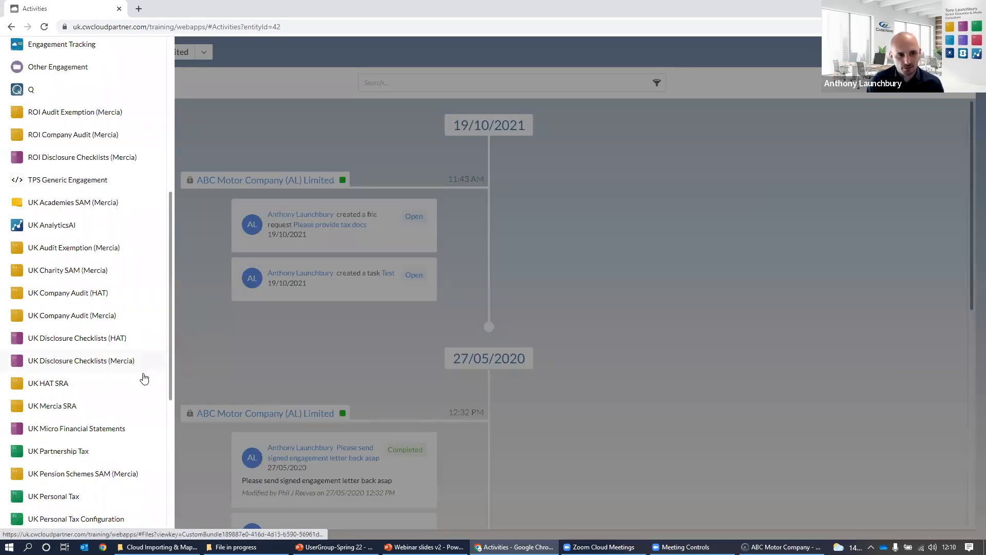
click(96, 319)
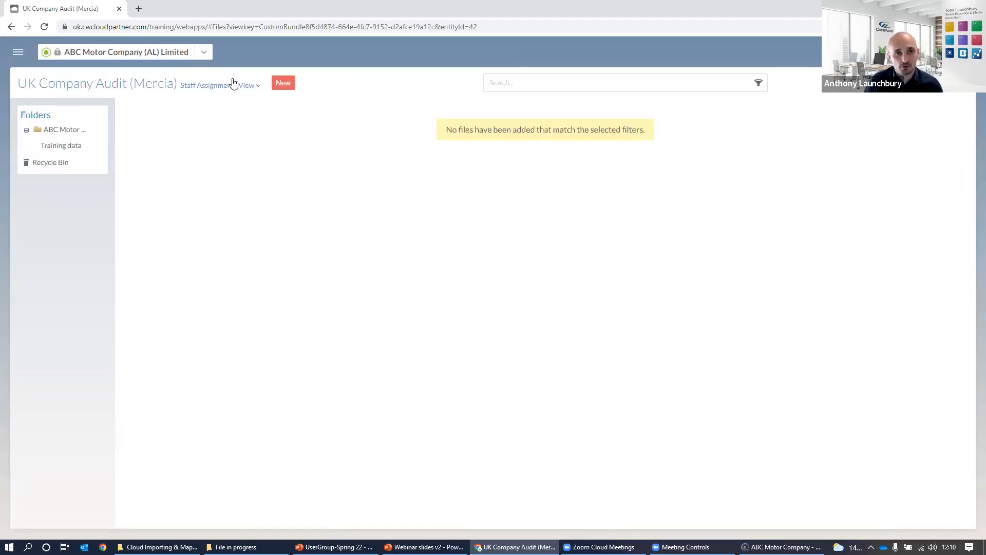
Create a new UK Company Audit (Mercia) engagement named A123 31.12.21 and save it.
click(283, 82)
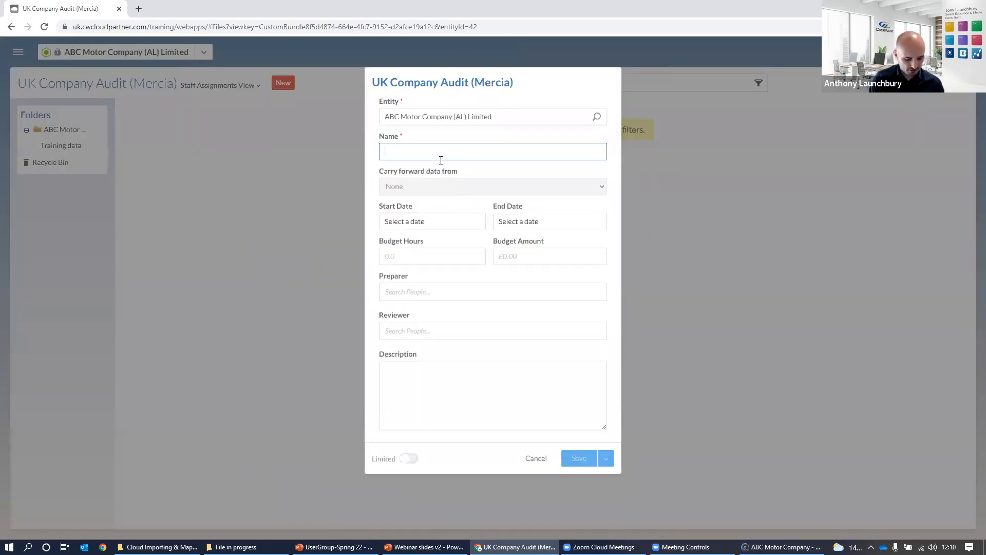
text(A123)
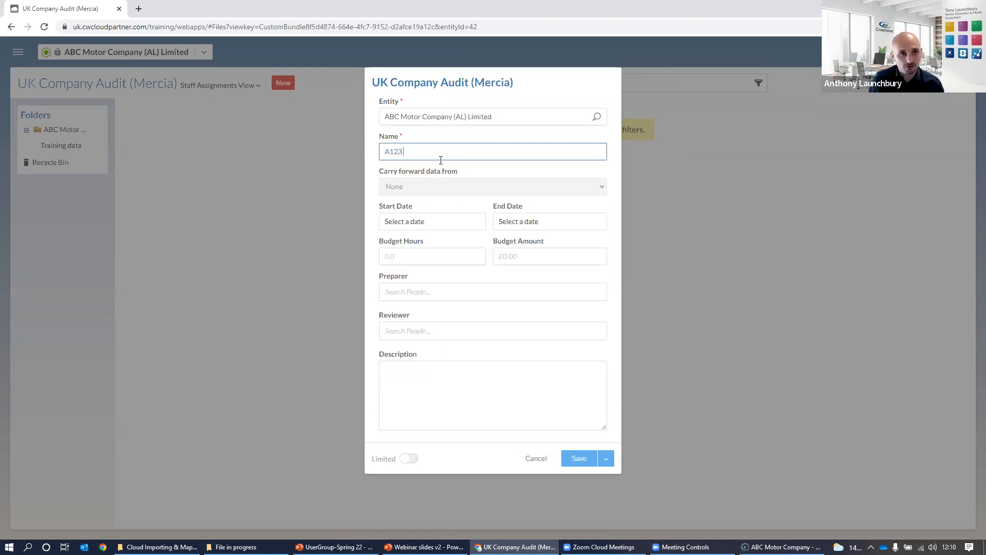
text( 31.12.21)
click(580, 462)
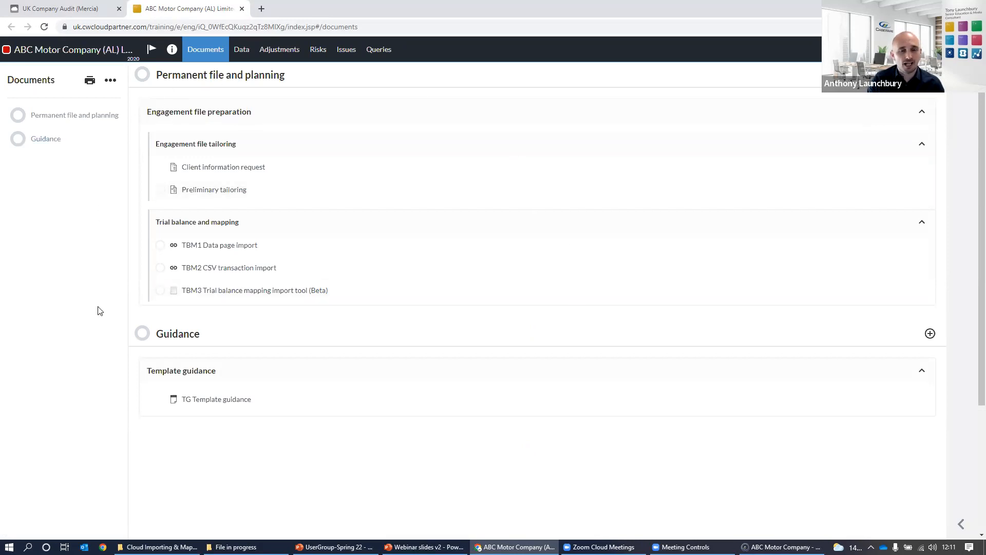
Start a data import from accounting software for the new engagement, and choose Xero as the data source.
click(245, 52)
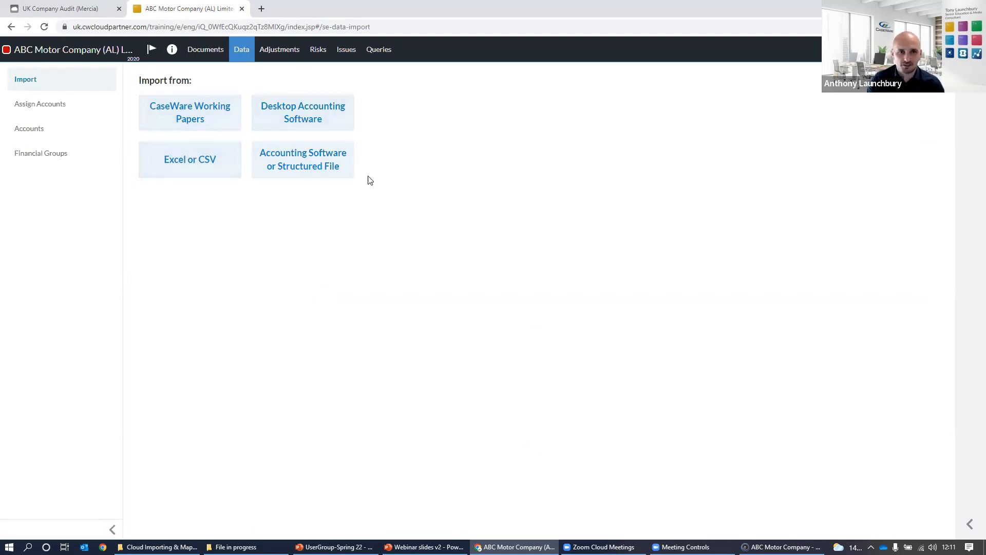
click(298, 174)
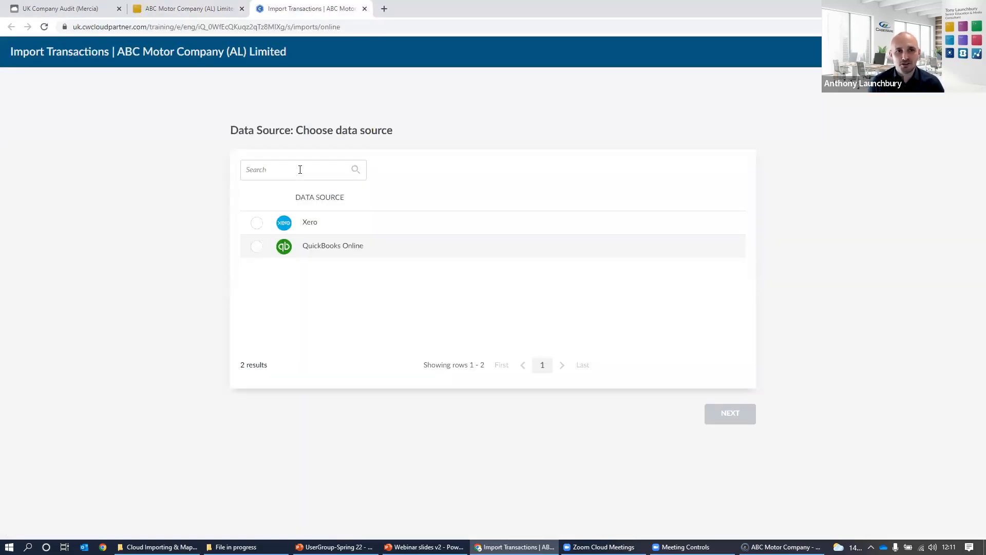
click(208, 8)
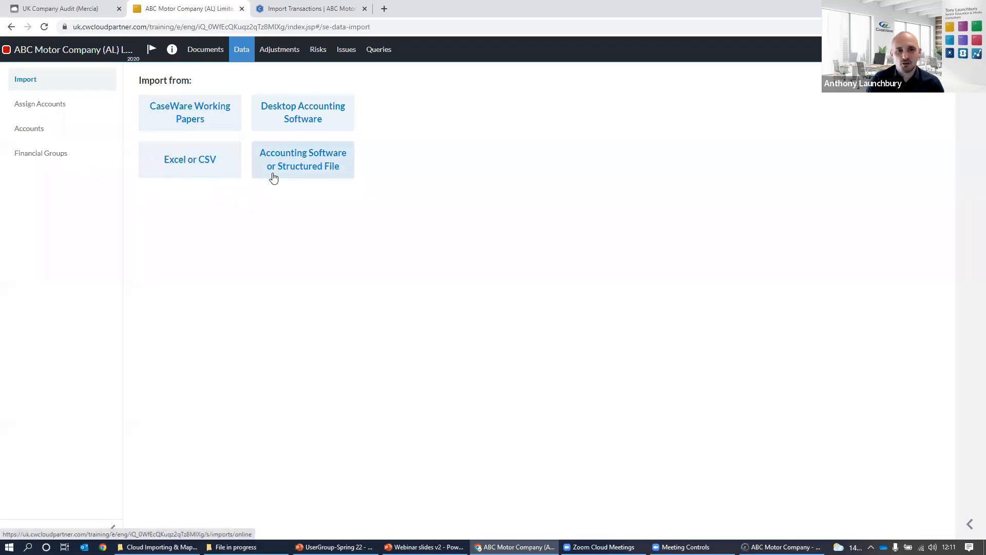
click(273, 7)
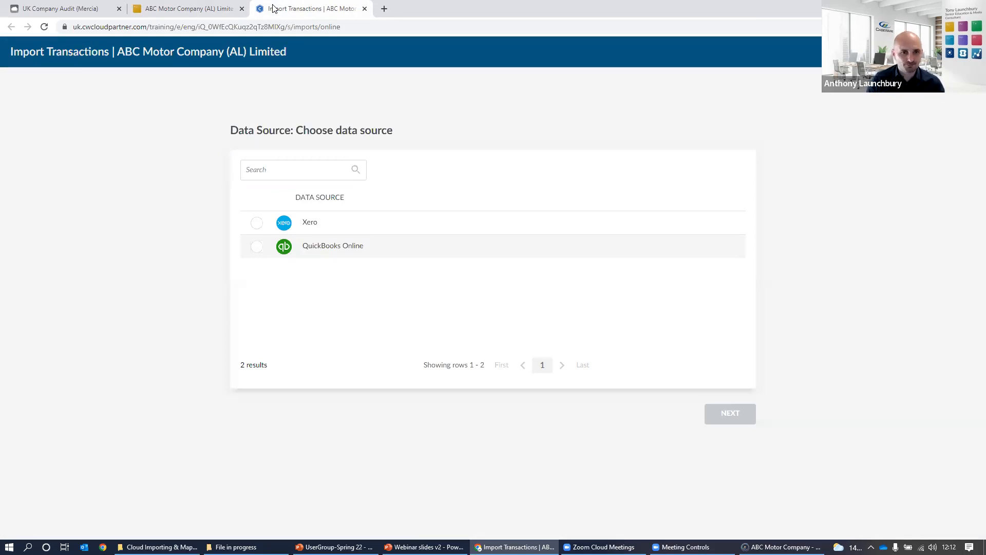
click(261, 230)
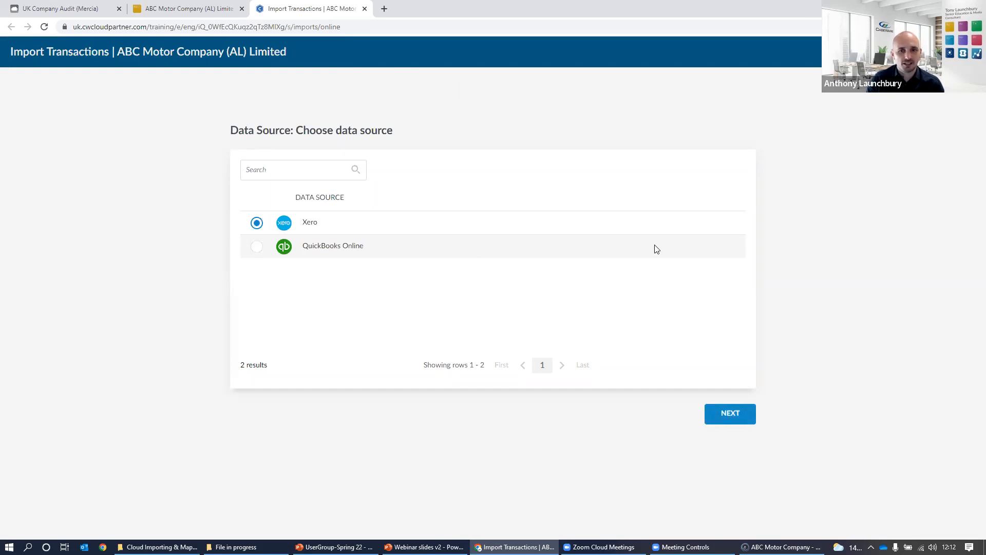
click(741, 422)
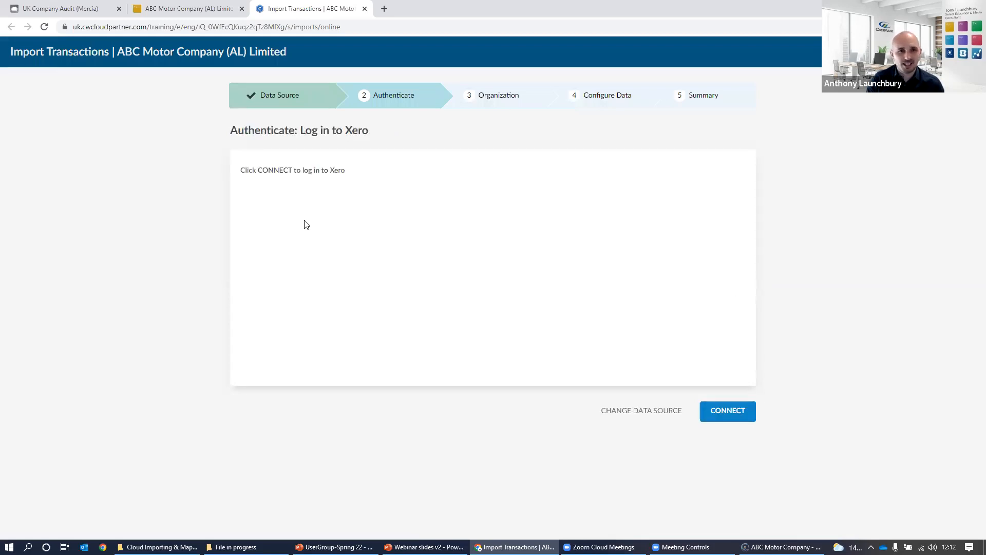
Connect to Xero with the saved login details and allow CaseWare access to the CREST Furniture organisation data.
click(721, 417)
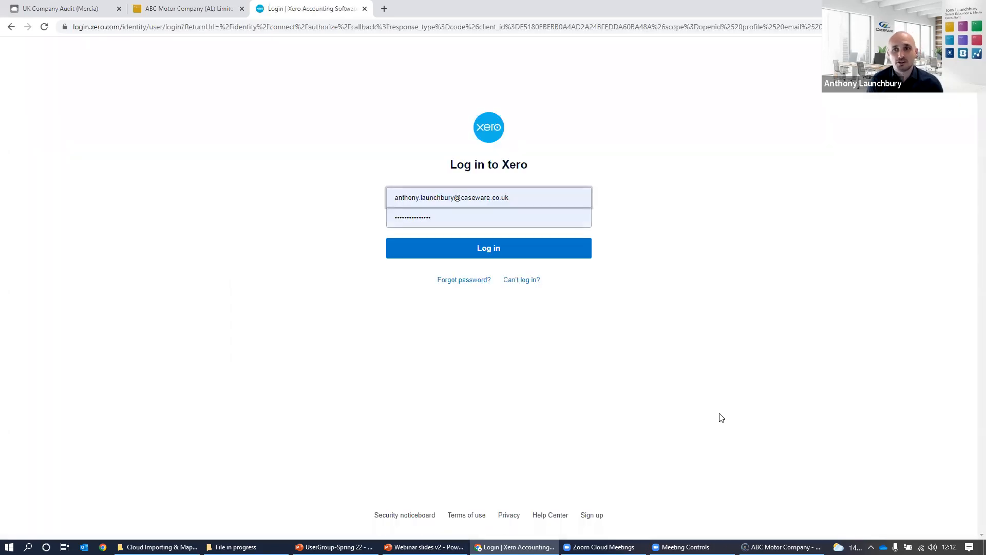
click(521, 254)
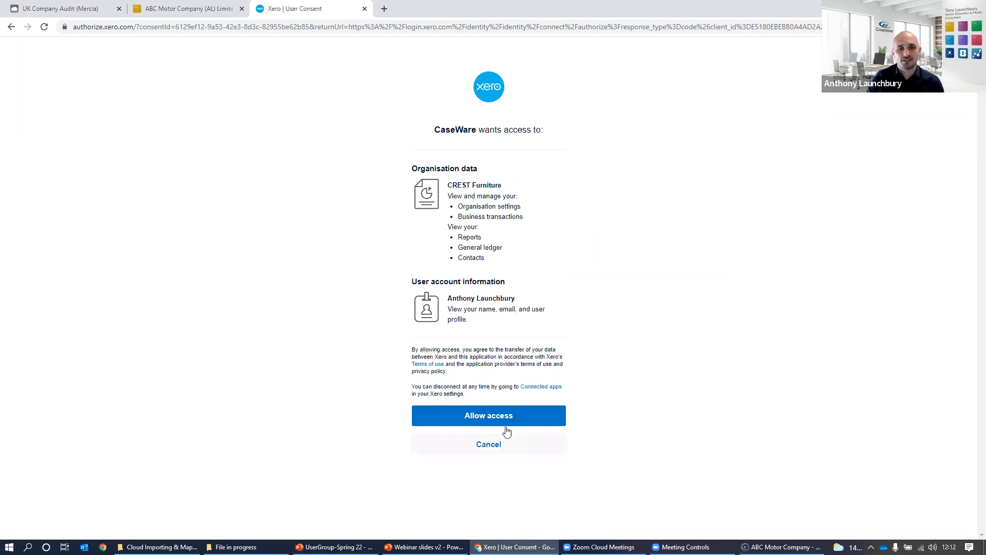
click(501, 424)
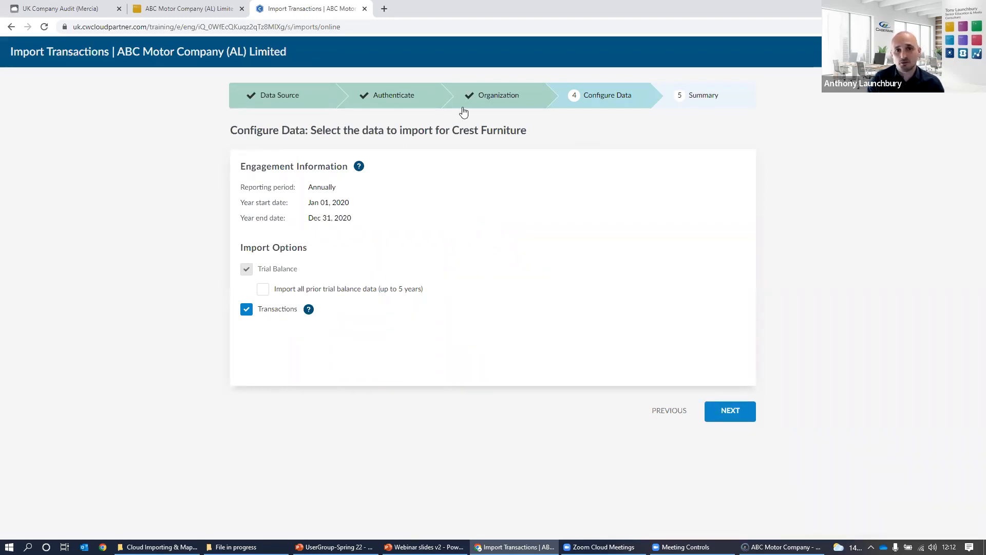
Import the Crest Furniture trial balance with all prior trial balance data included and transactions excluded.
drag(248, 204, 307, 205)
click(308, 227)
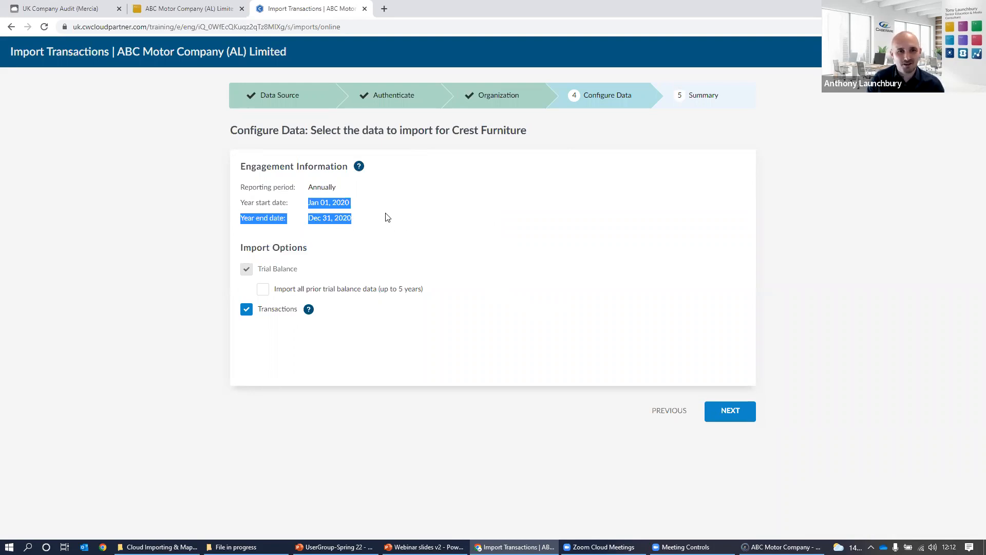
click(348, 229)
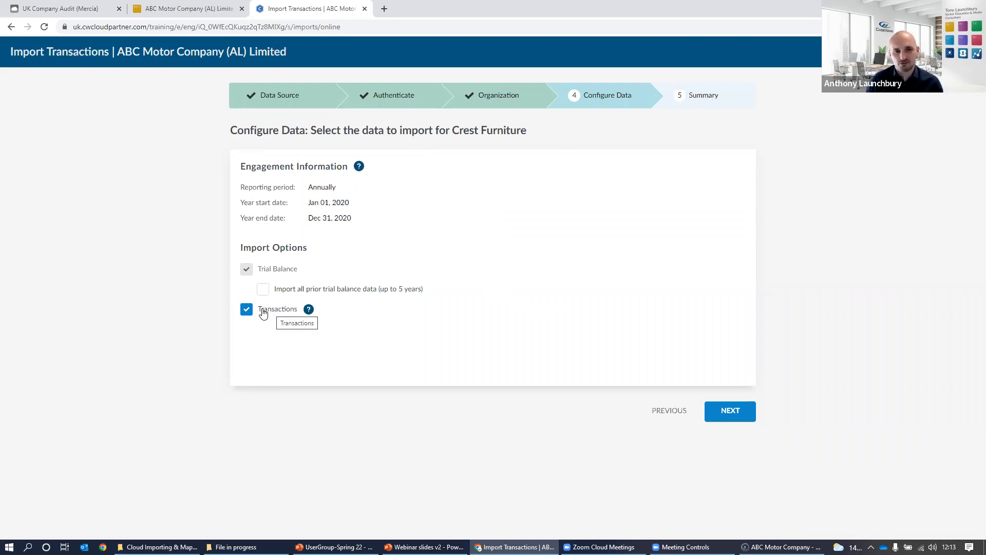
drag(307, 268, 259, 268)
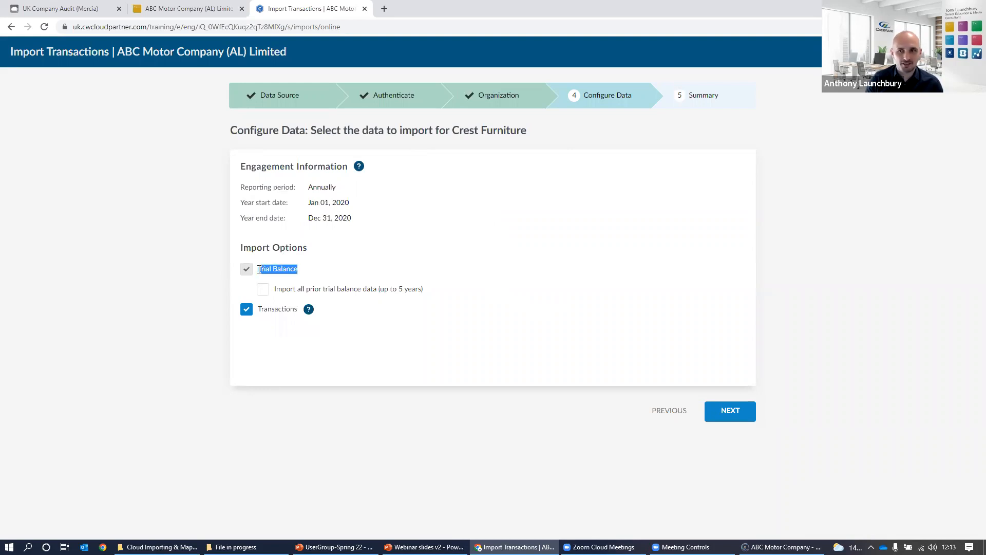
click(264, 291)
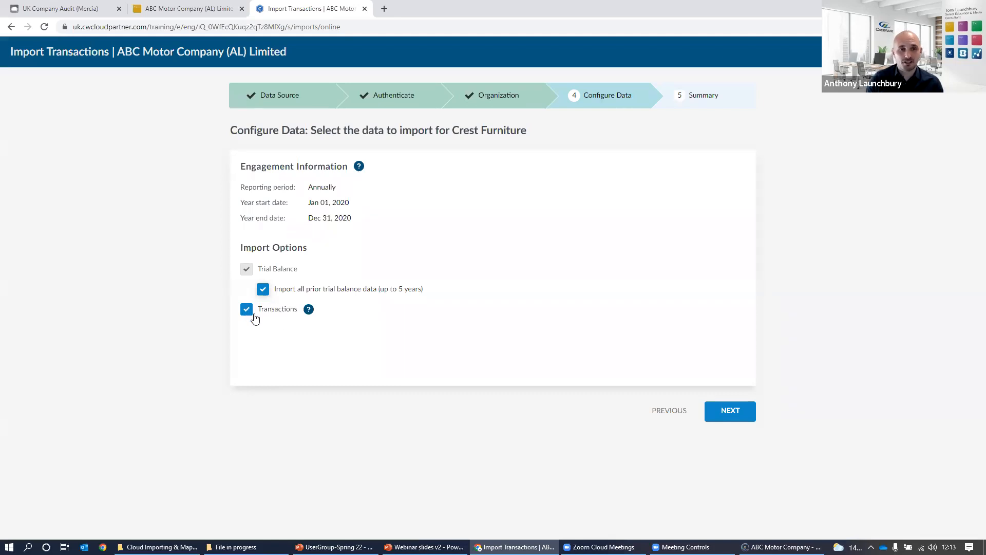
click(250, 315)
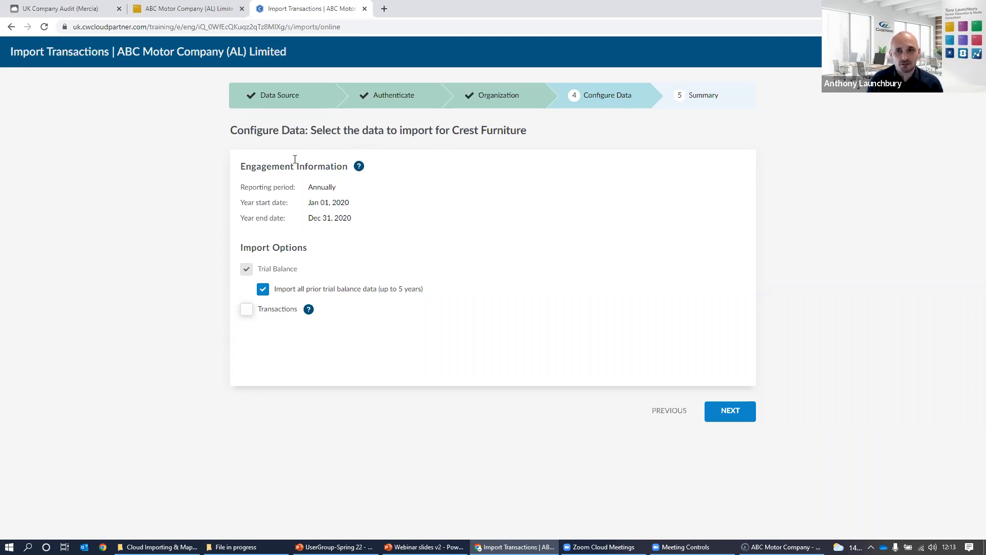
click(732, 424)
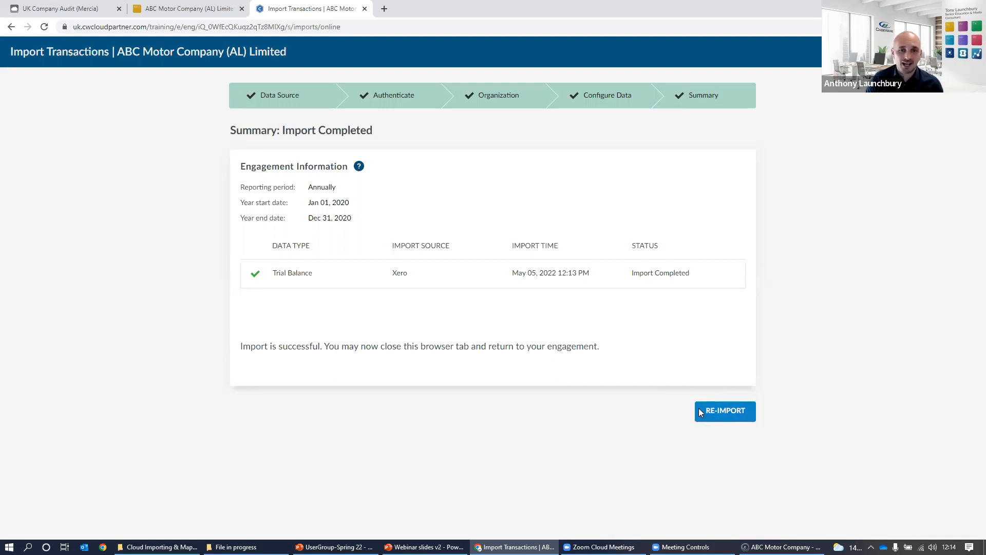
Review the imported trial balance accounts and their group assignments in the ABC Motor Company engagement.
click(208, 10)
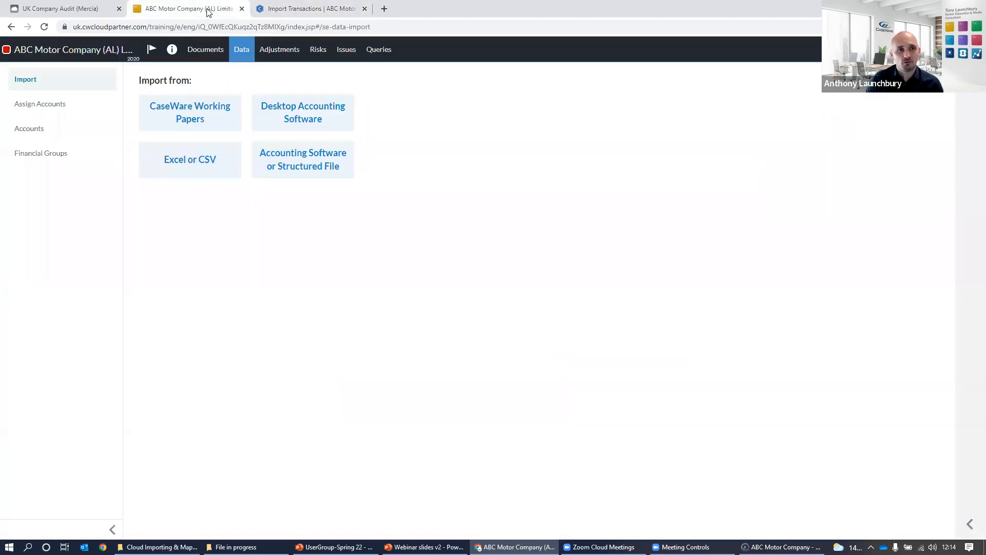
click(51, 129)
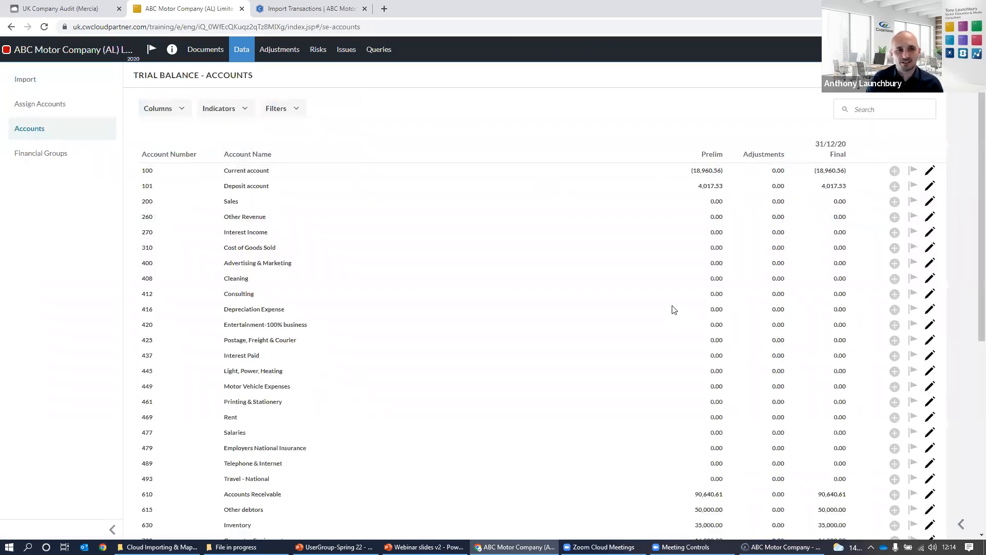
scroll(673, 309, down, 6)
scroll(673, 309, up, 6)
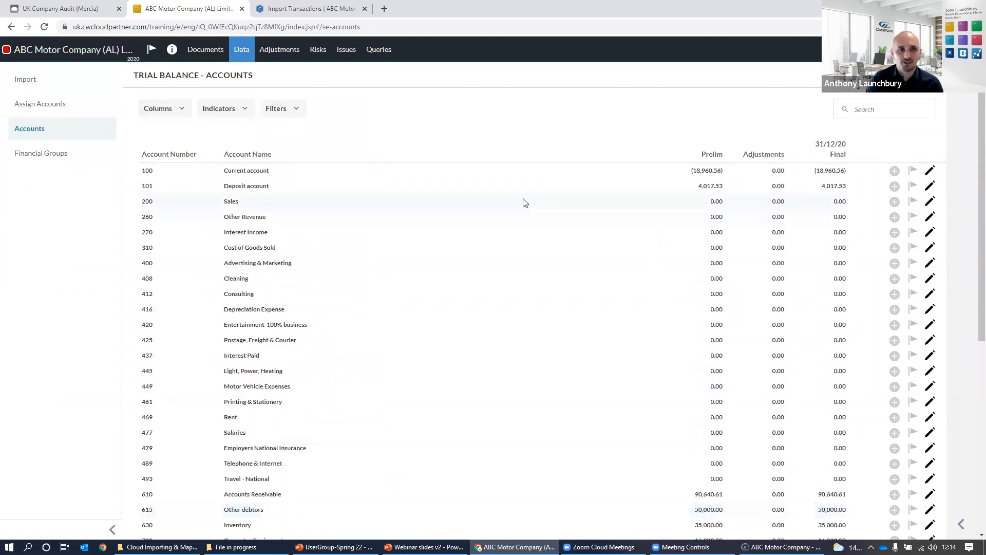
key(ctrl+a)
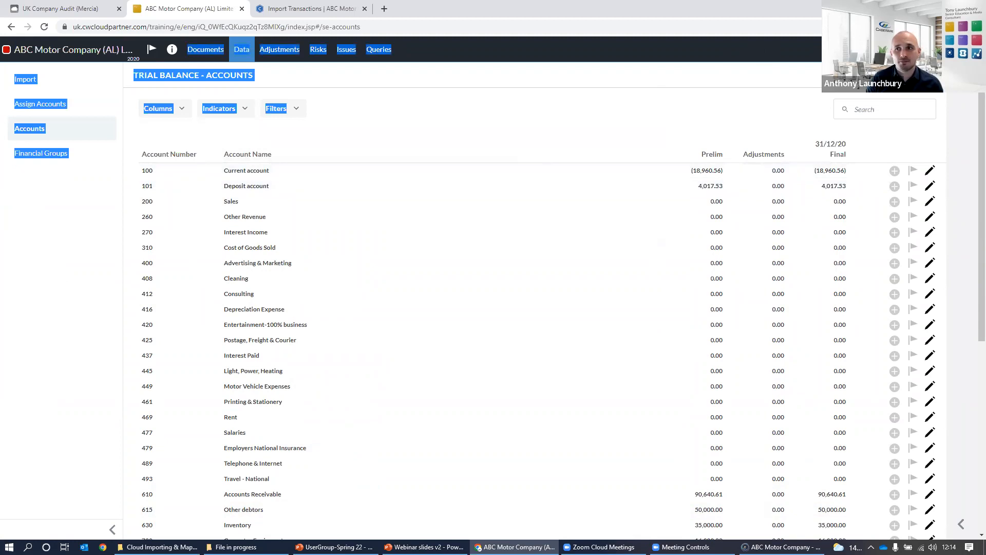
click(57, 104)
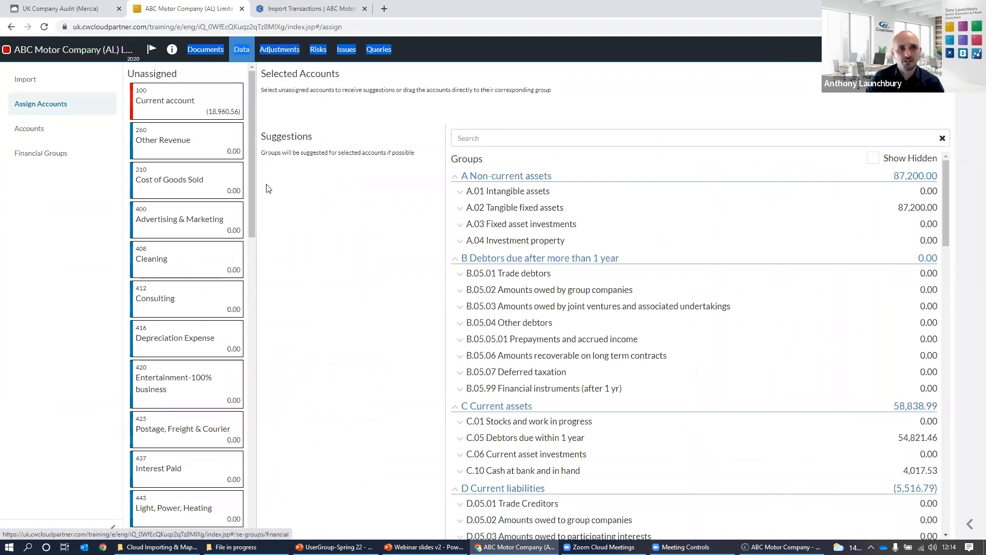
click(395, 74)
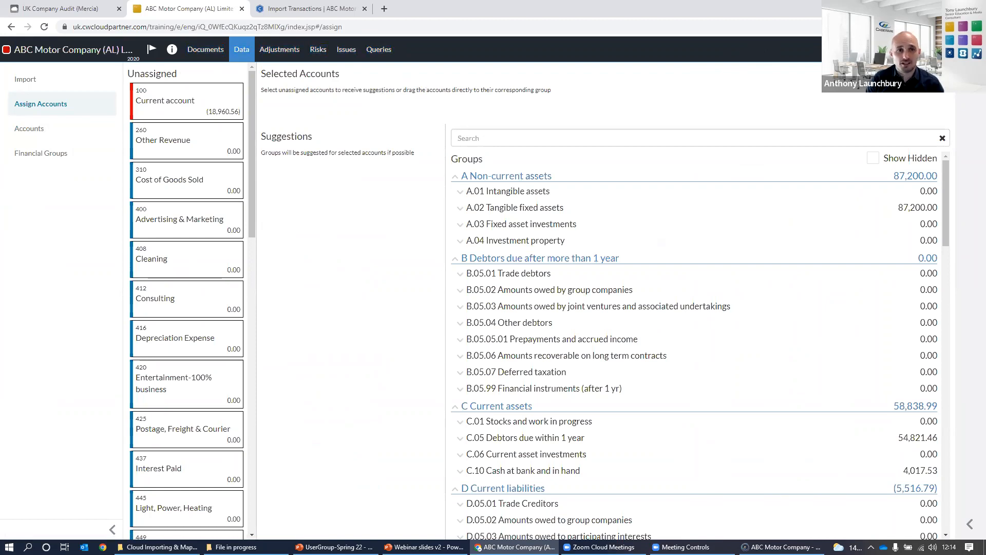
Start a re-import from accounting software for ABC Motor Company, reconnect to Xero and authorise the access.
click(232, 58)
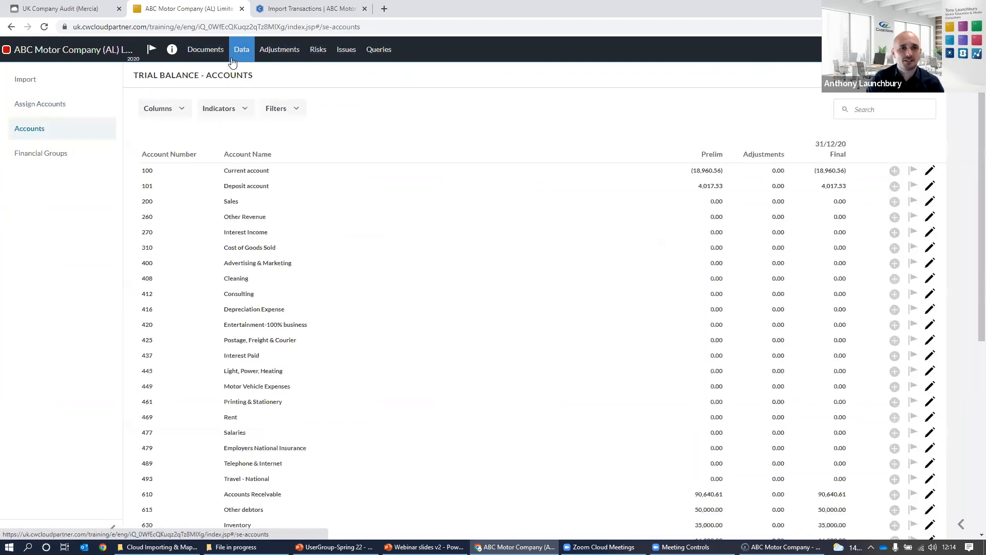
click(41, 82)
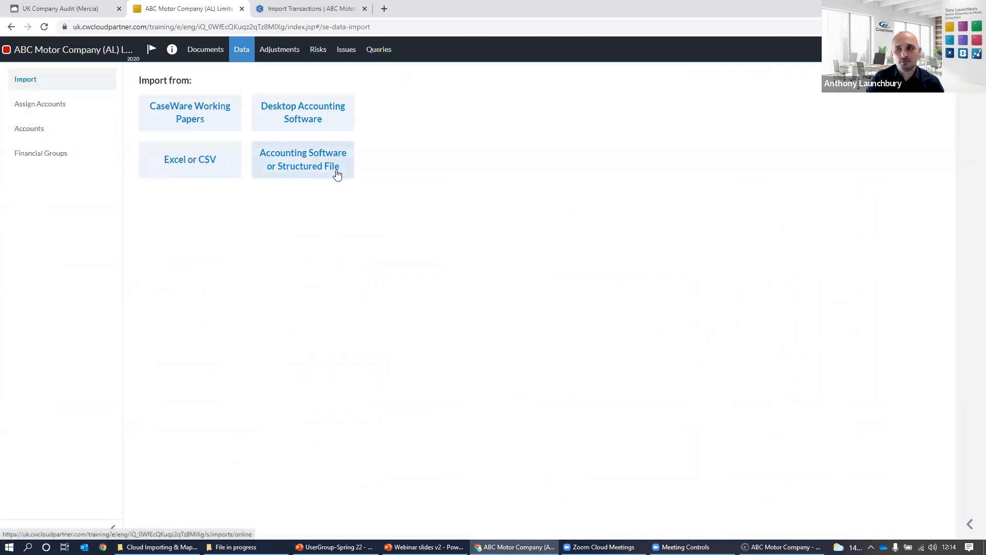
click(290, 167)
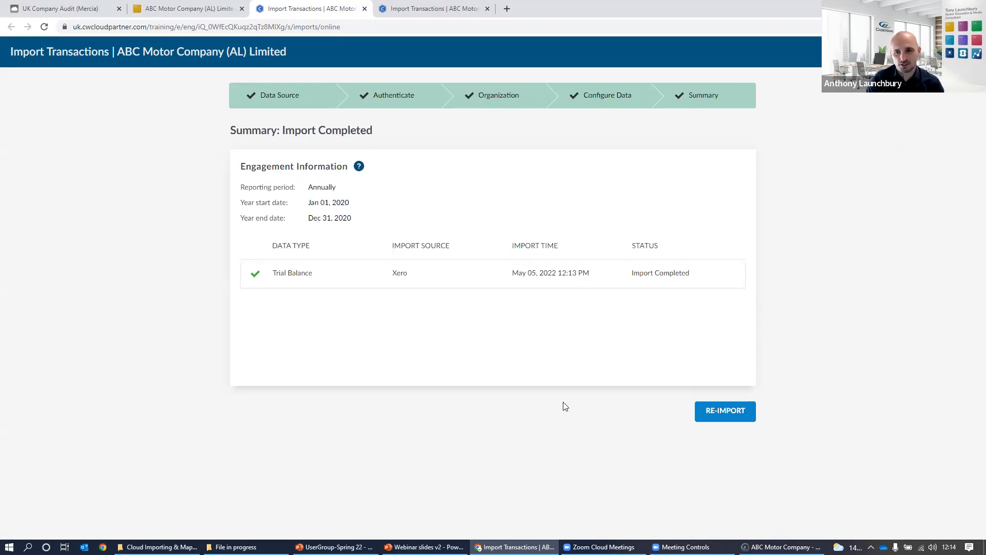
click(710, 411)
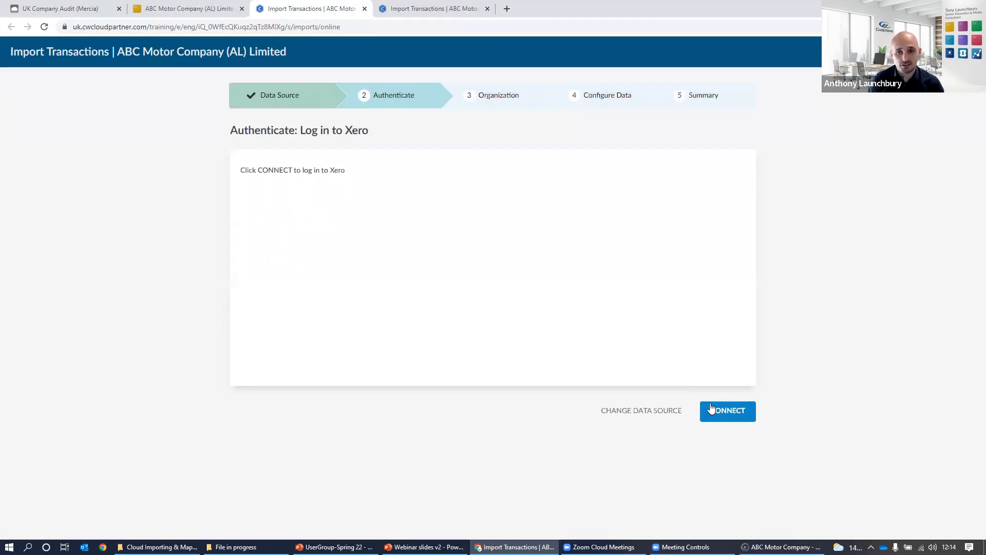
click(745, 420)
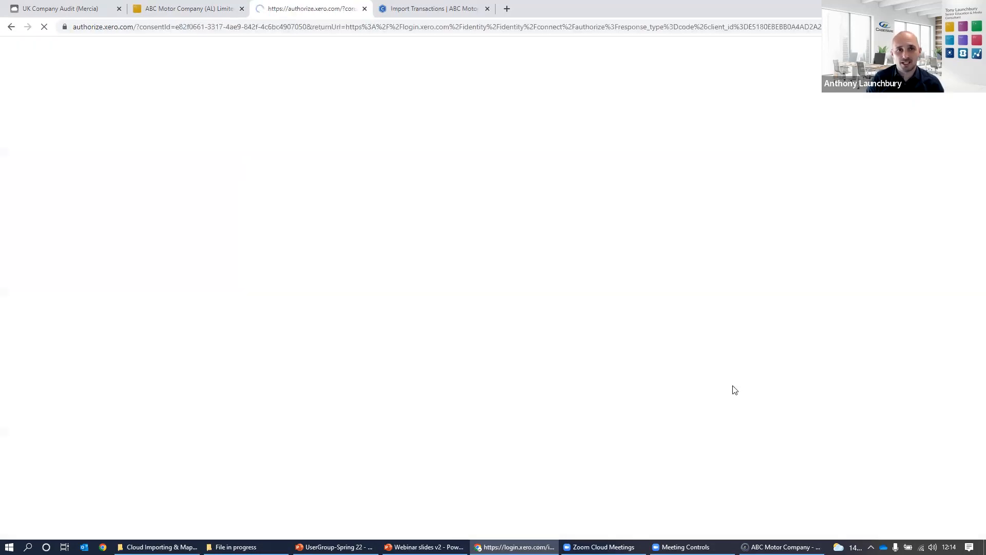
click(468, 423)
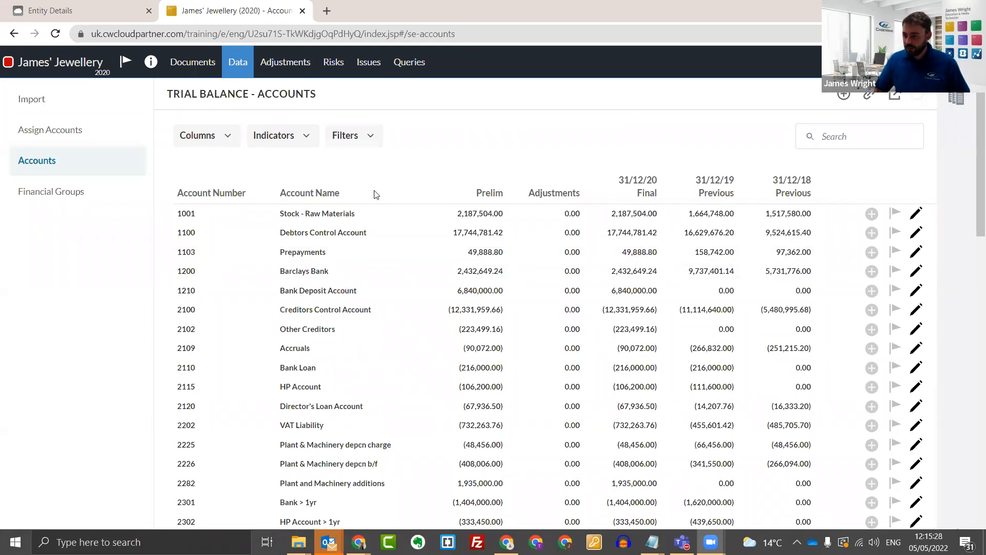
Open the trial balance import options of the James' Jewellery engagement.
click(740, 26)
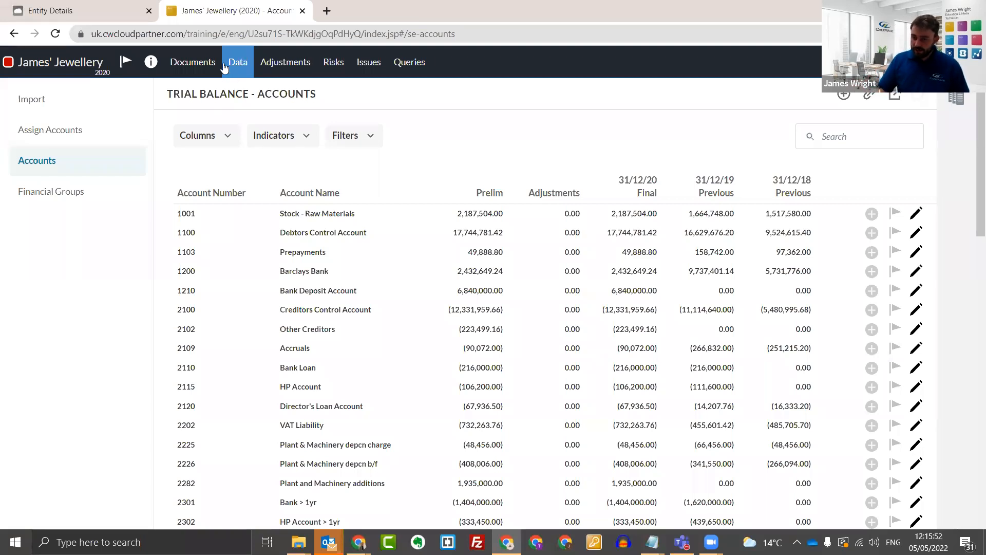
click(193, 67)
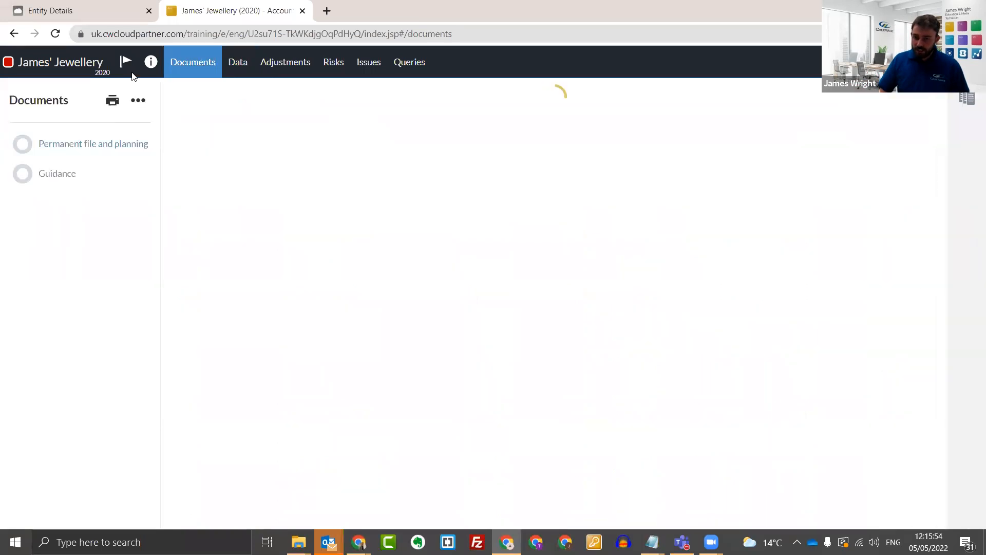
click(236, 62)
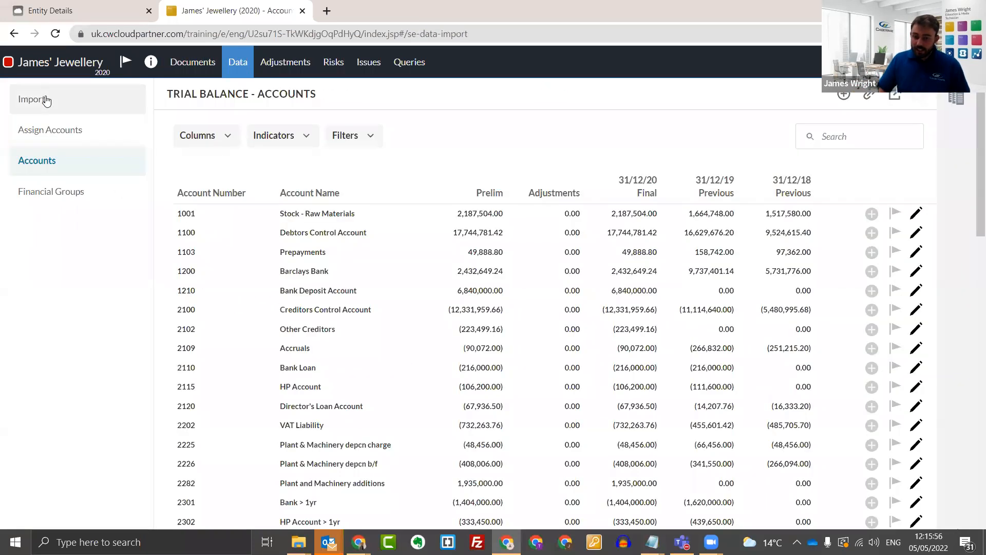
click(45, 100)
click(77, 158)
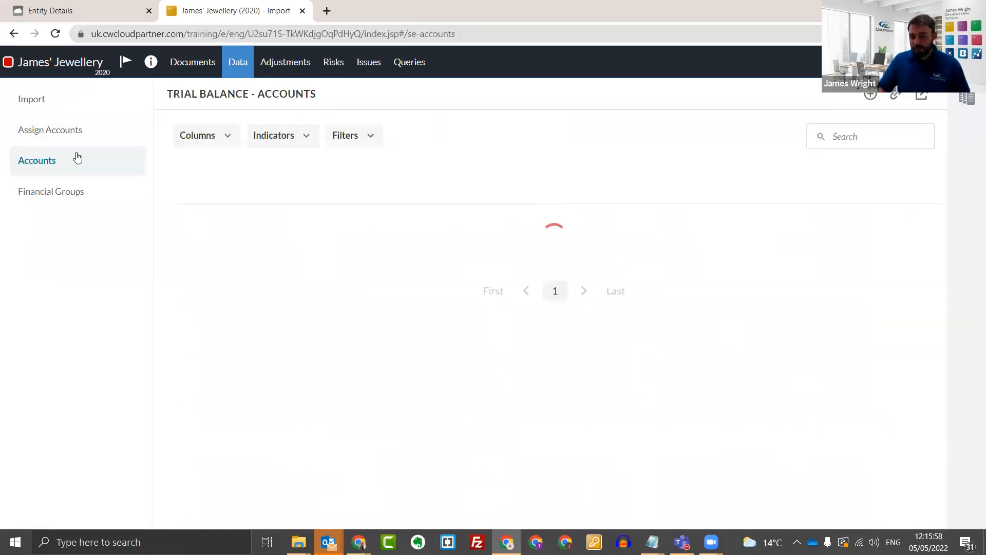
click(68, 103)
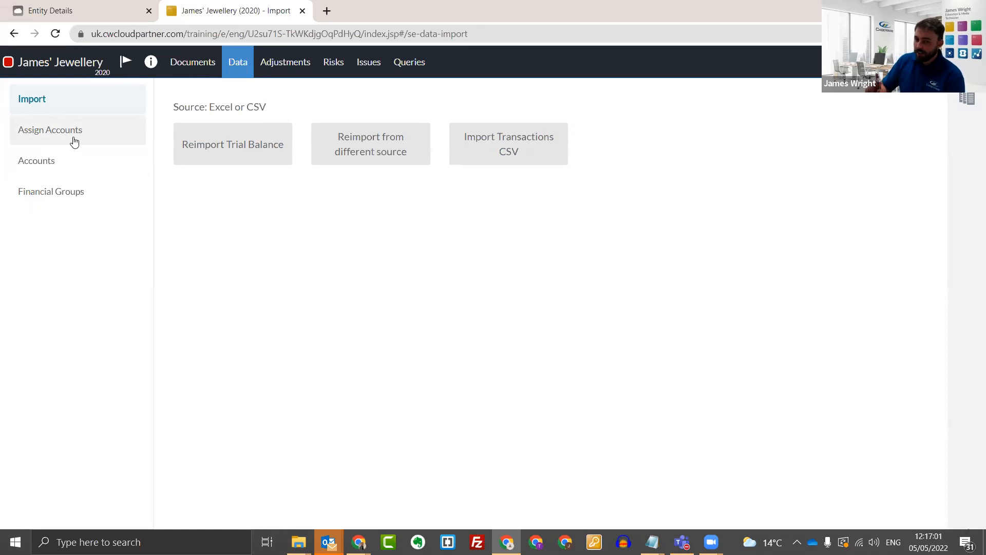
Open account assignment from the James' Jewellery trial balance accounts and examine the Selected Accounts and Suggestions areas.
click(102, 160)
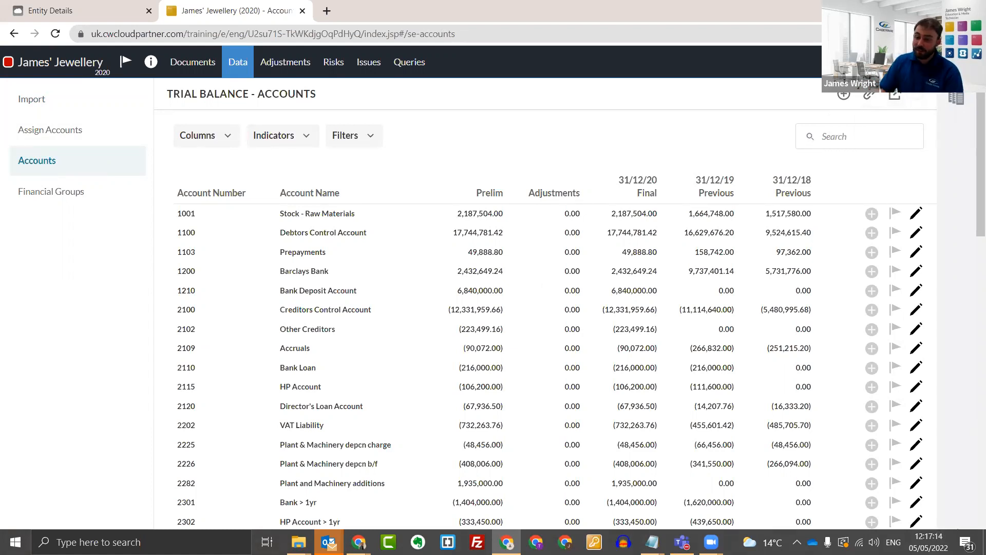
click(873, 101)
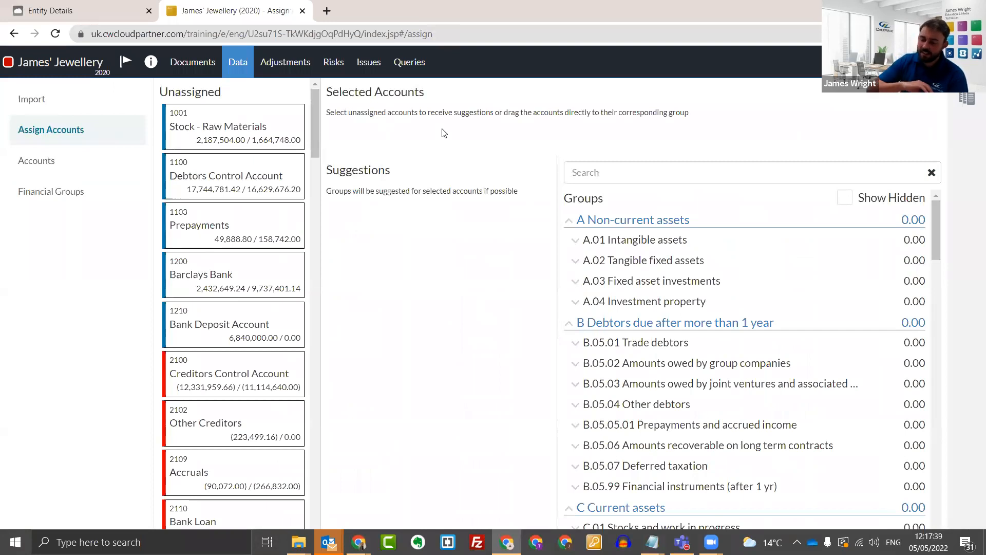
drag(341, 92, 461, 147)
click(464, 147)
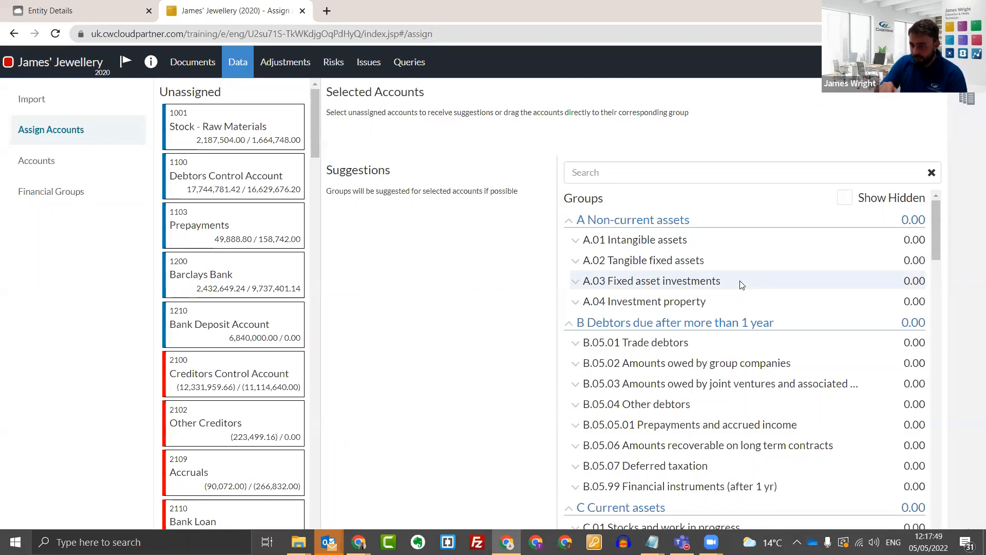
drag(333, 170, 530, 382)
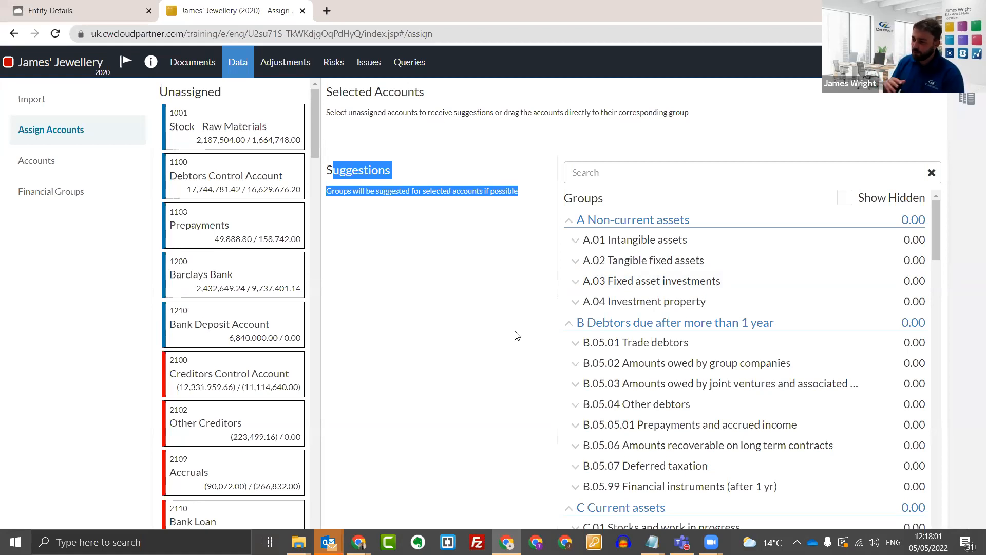
click(394, 172)
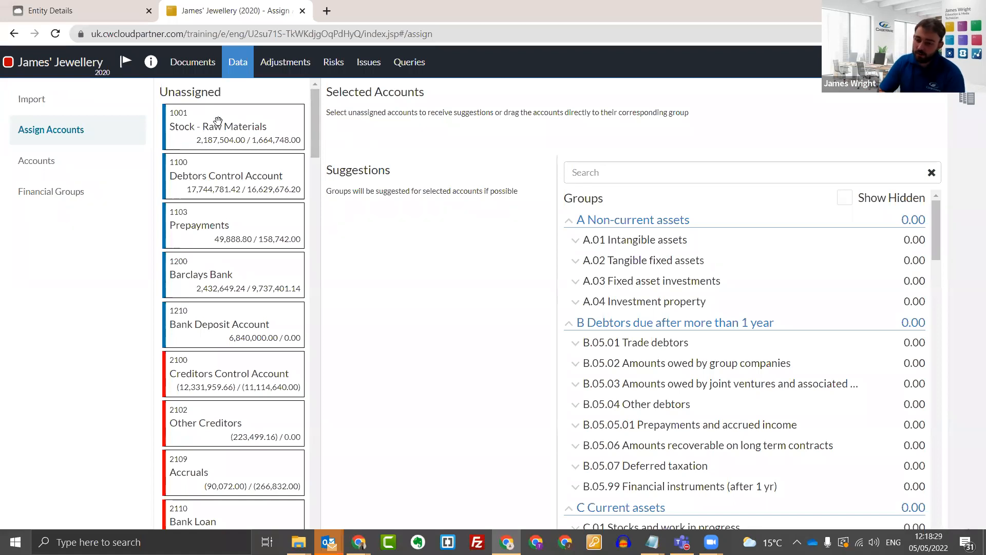
Select the Stock - Raw Materials account, search the groups for "stock", and assign it to C.01.01.01.00.01 Stocks - raw materials.
click(237, 129)
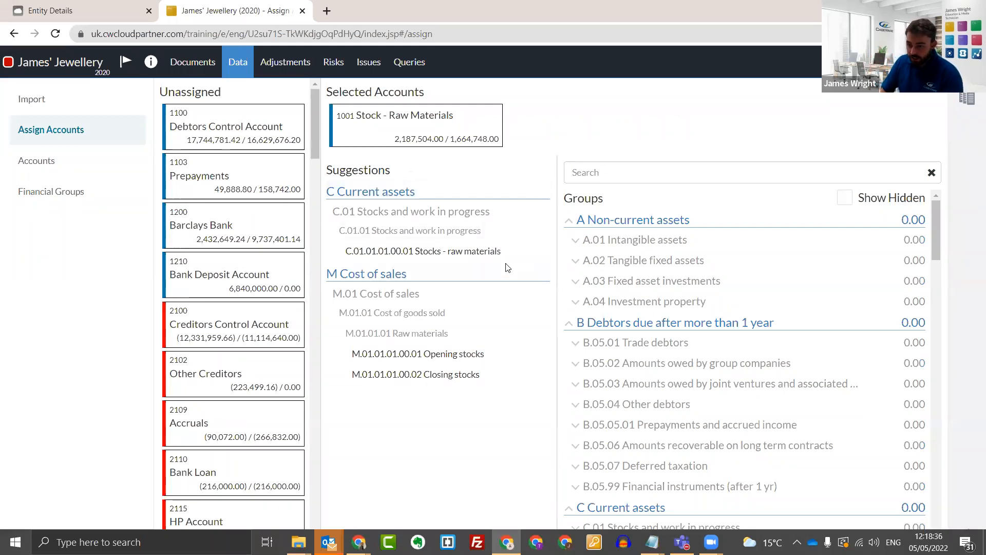
mouse_move(518, 254)
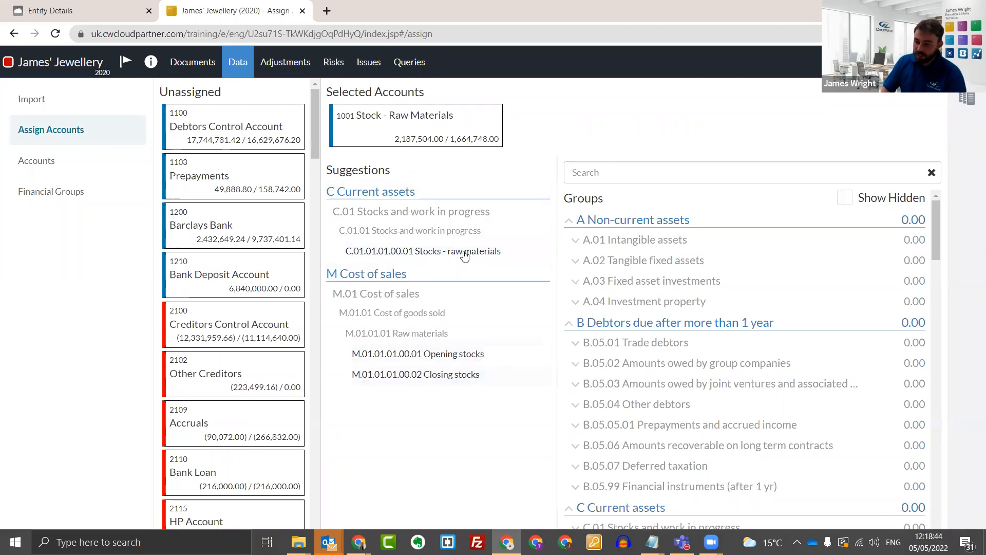
click(629, 173)
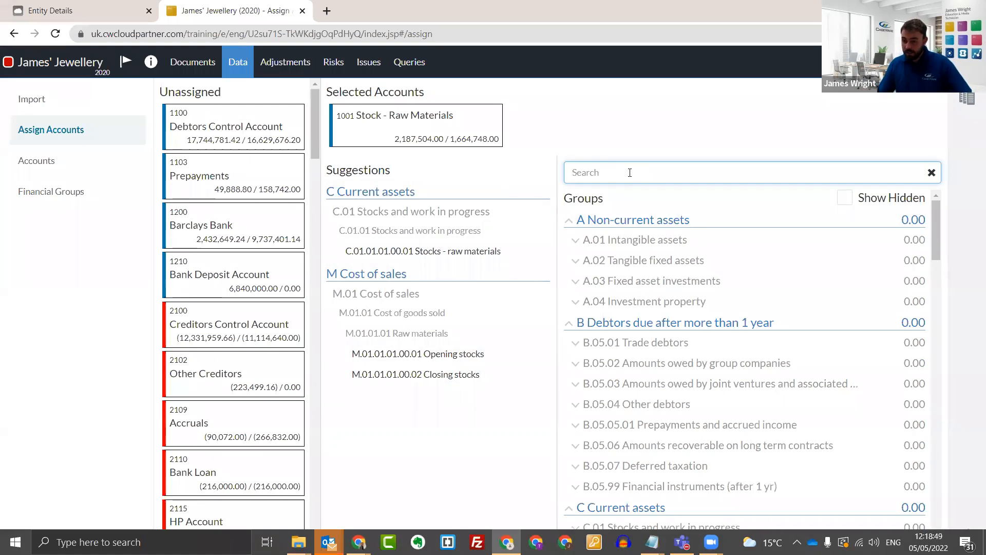
text(stock)
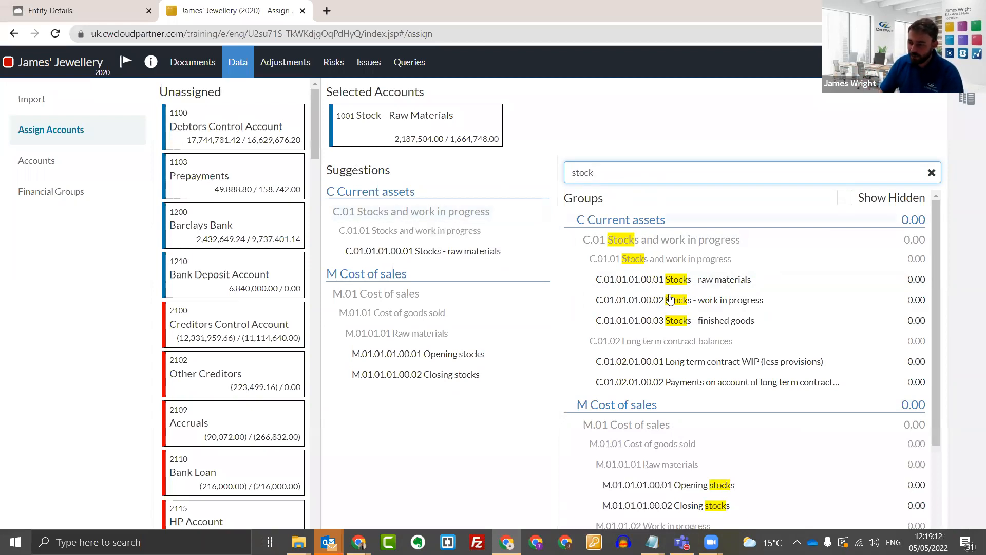
scroll(686, 325, down, 4)
scroll(686, 325, up, 4)
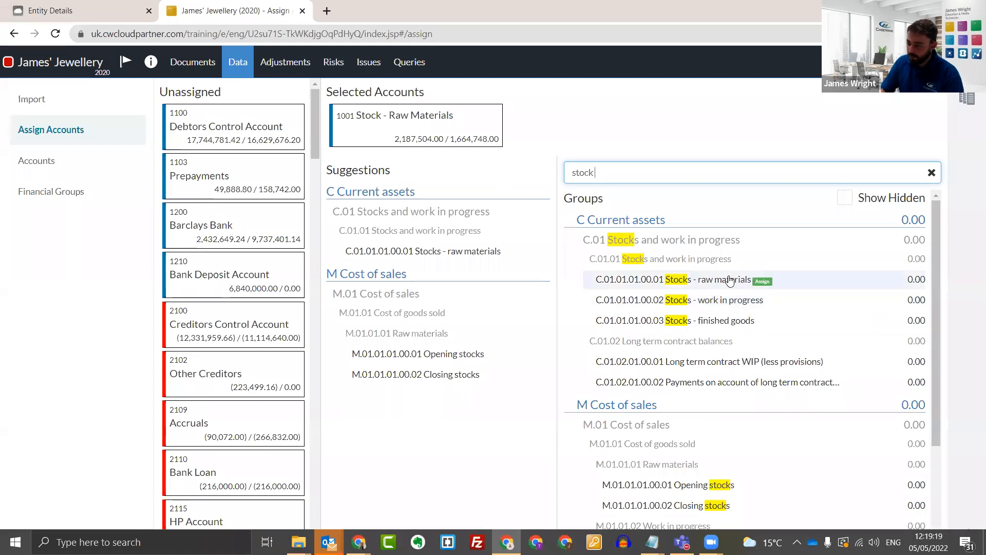
click(762, 282)
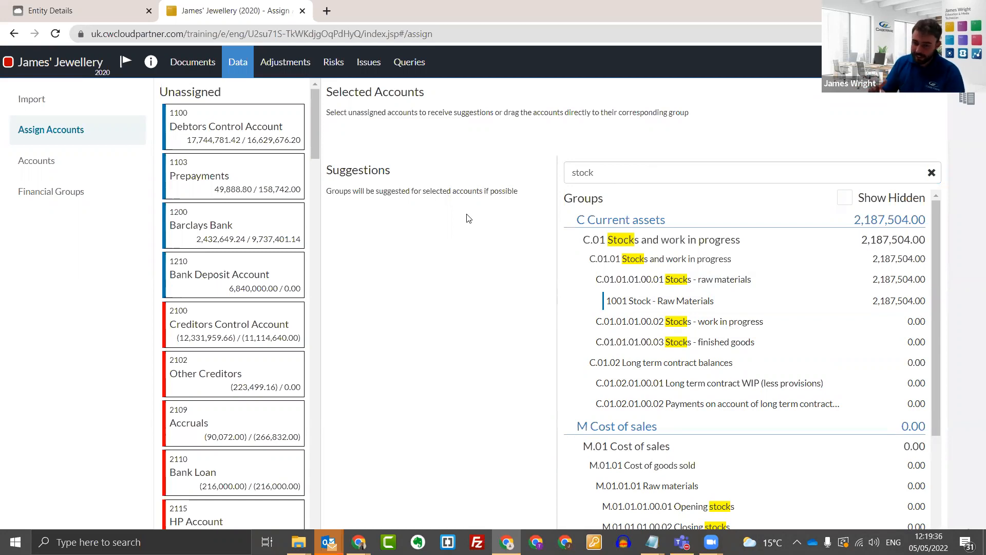
drag(667, 299, 736, 283)
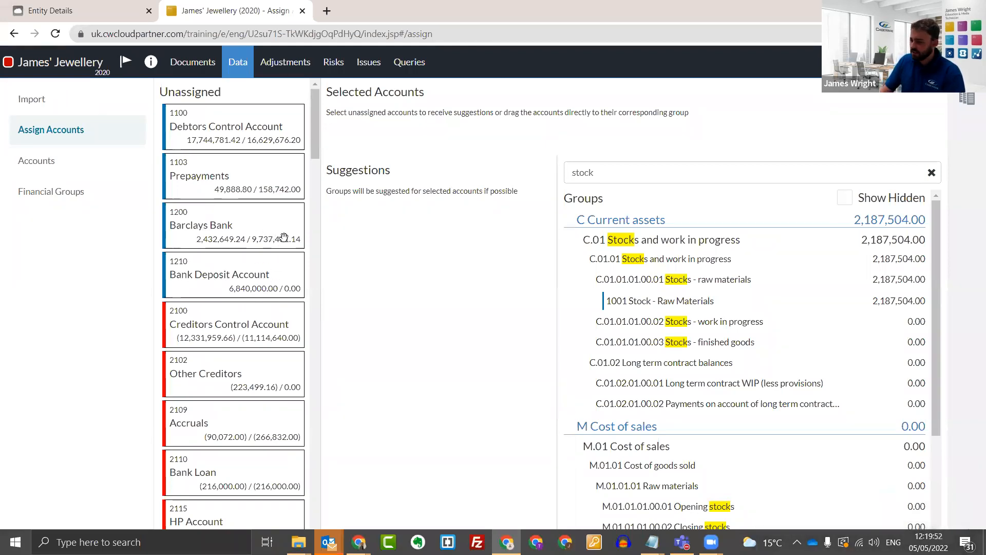
Search the financial groups for "bank" and examine the matching asset, liability, expense and interest groups.
click(626, 175)
double_click(573, 177)
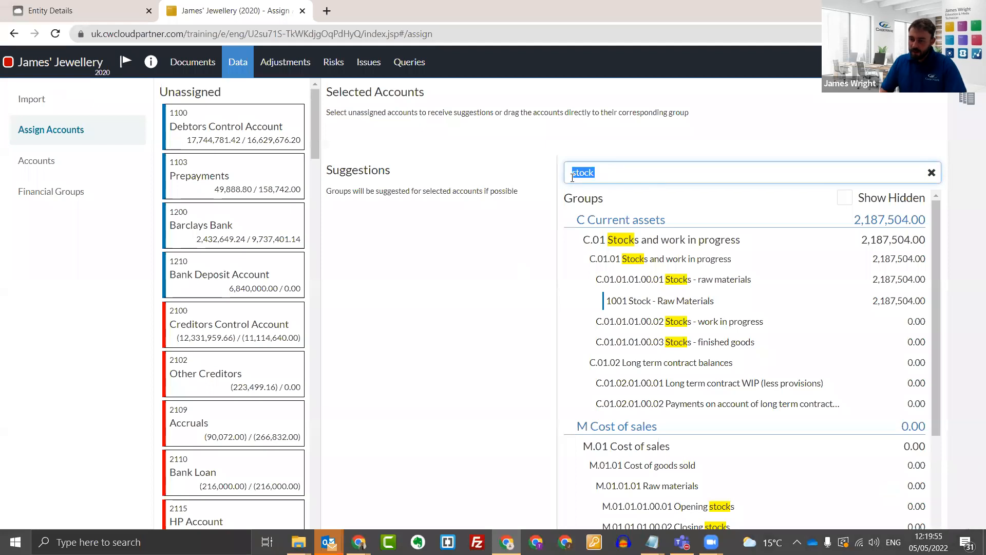
text(bnak)
key(BackSpace)
key(BackSpace)
key(BackSpace)
key(BackSpace)
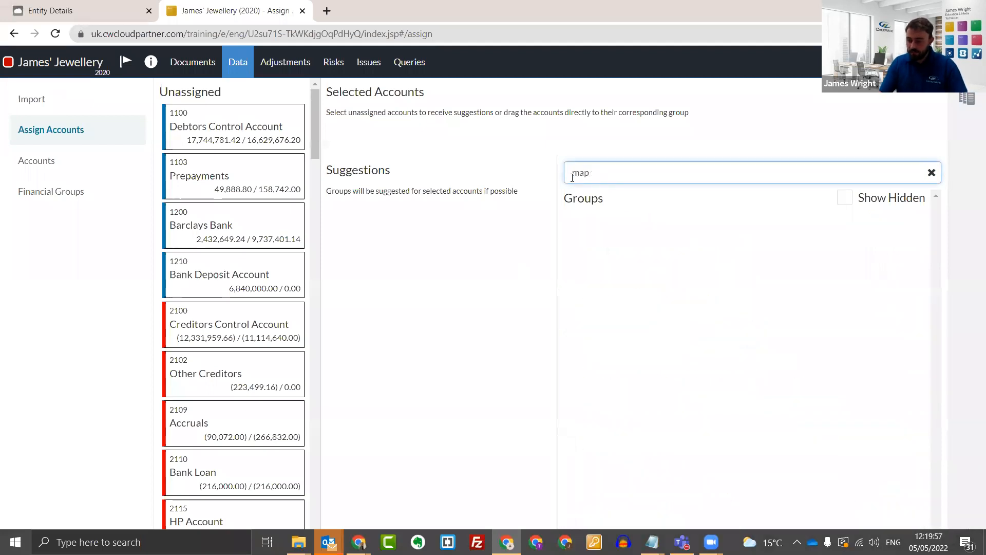
text(bank)
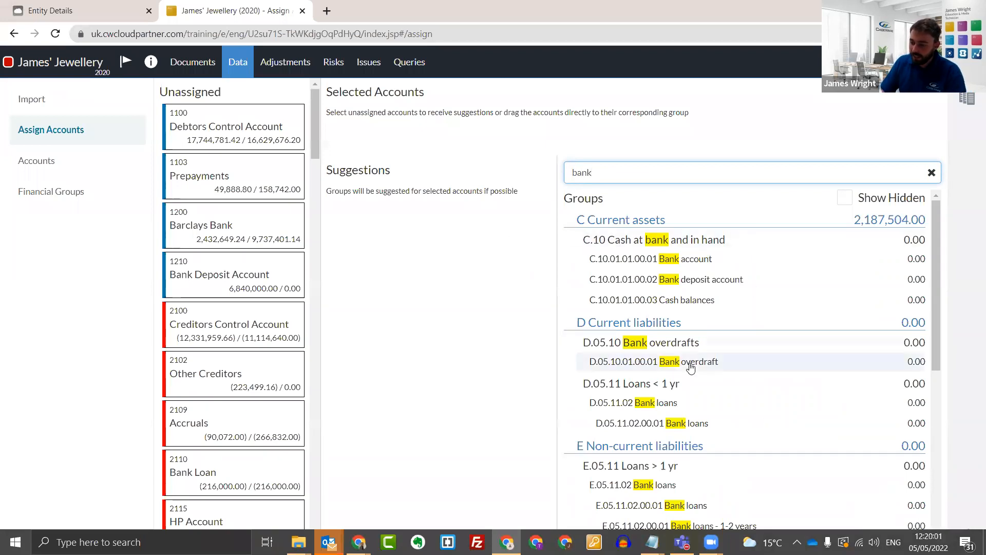
scroll(688, 364, down, 4)
scroll(697, 368, down, 4)
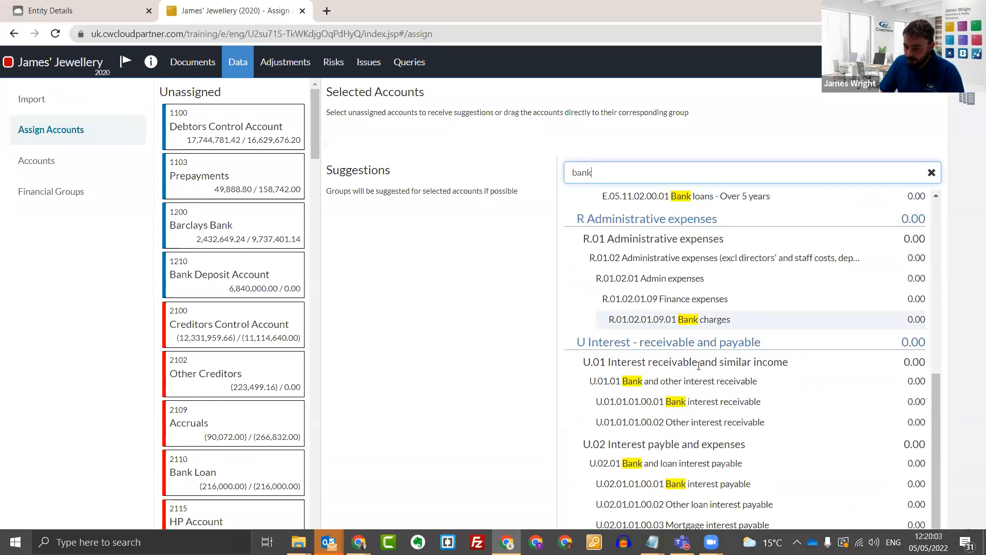
scroll(697, 390, up, 8)
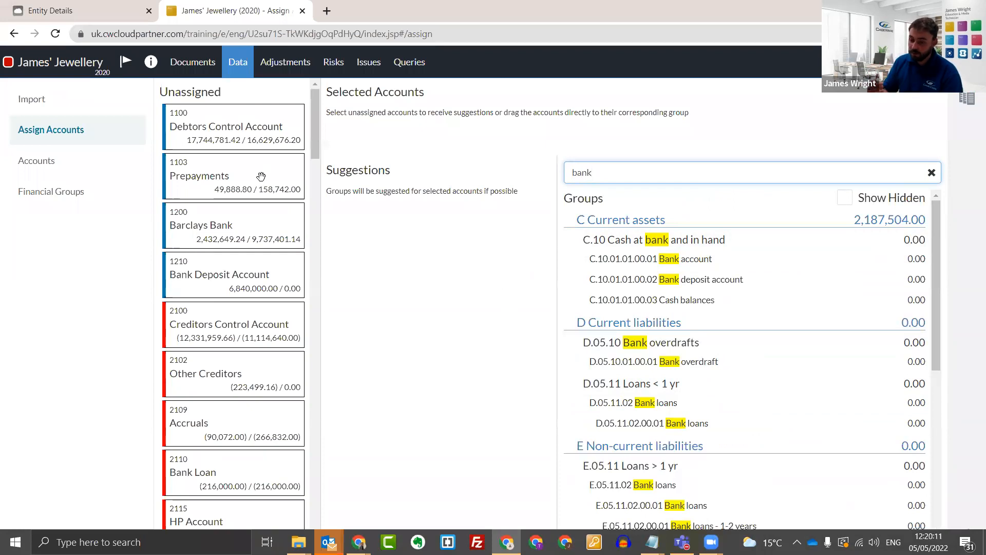
Select the unassigned Barclays Bank and Bank Deposit Account together and assign both to the suggested group C.10.01.01.00.02 Bank deposit account.
click(239, 230)
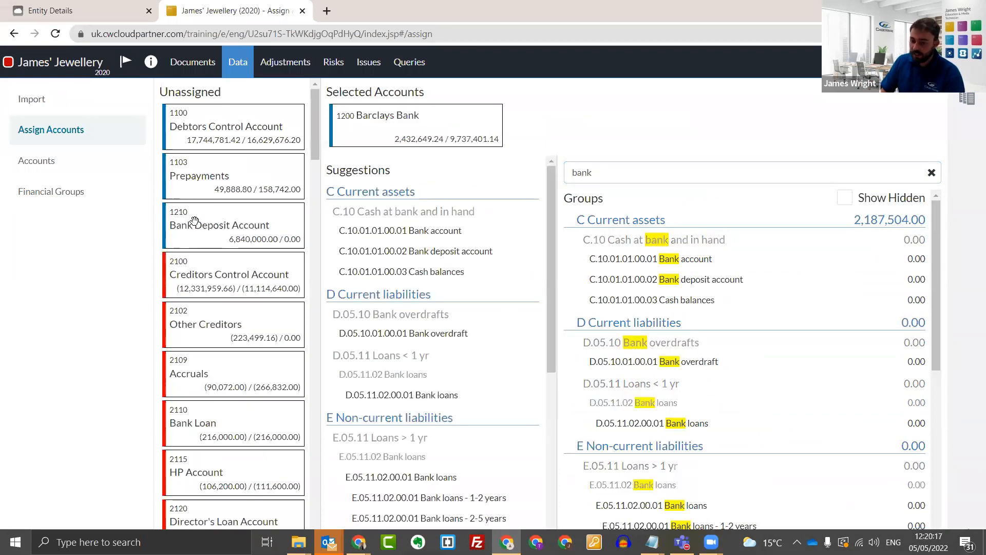
click(222, 220)
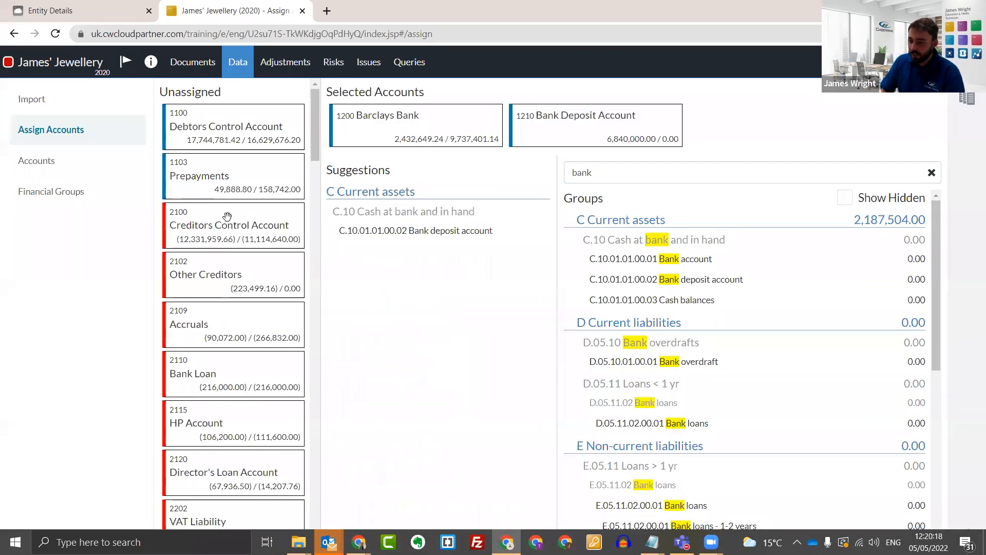
mouse_move(479, 238)
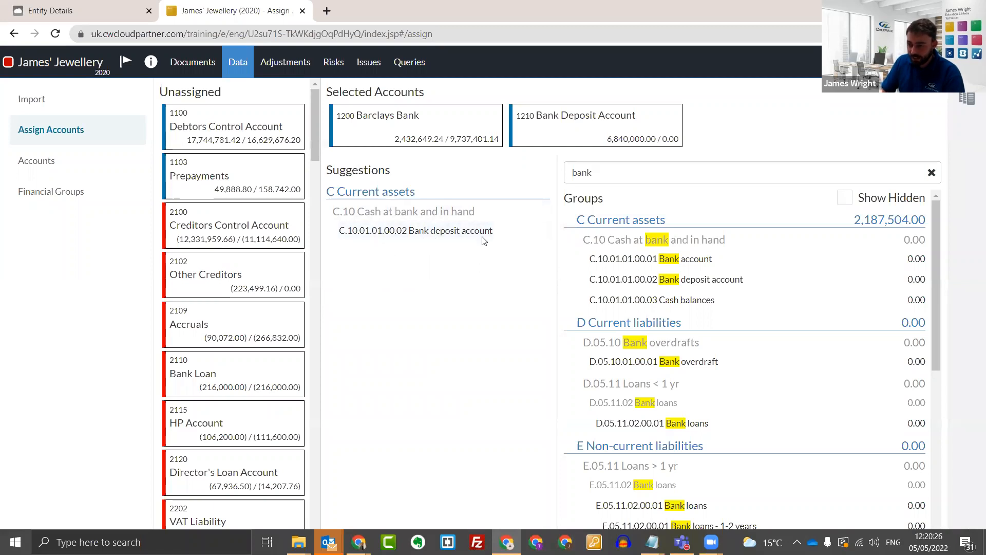
mouse_move(502, 236)
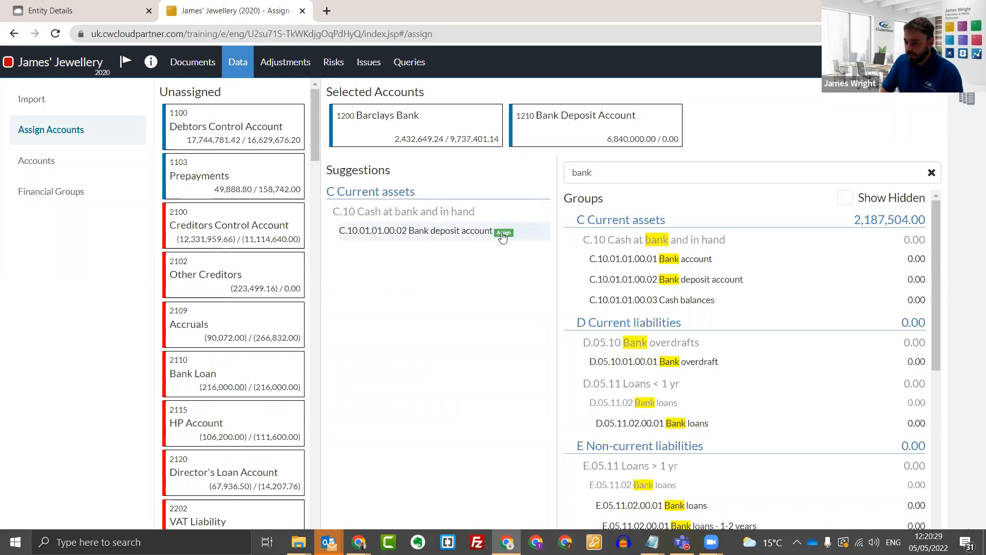
click(503, 235)
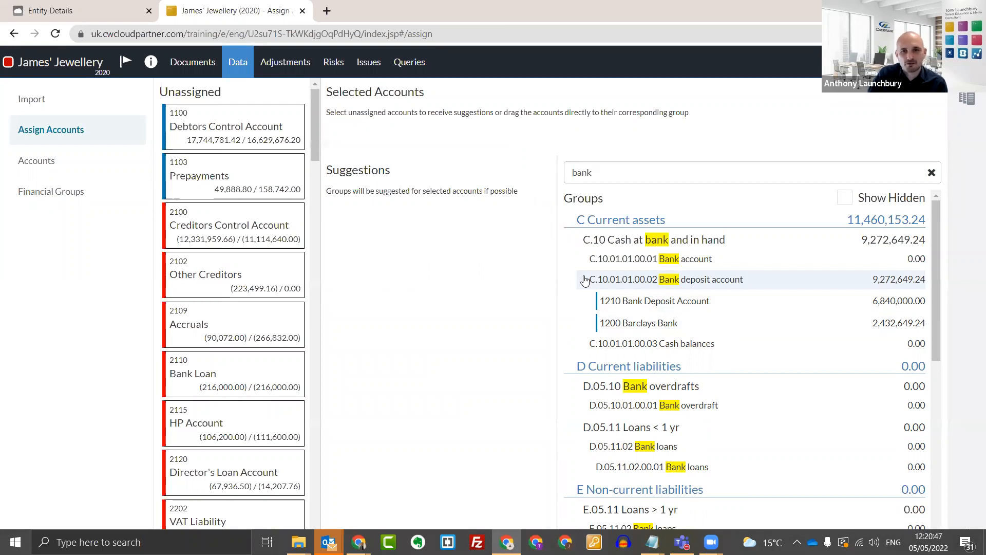
Deselect Bank Deposit Account after selecting it, and move Barclays Bank to the group C.10.01.01.00.03 Cash balances.
click(667, 301)
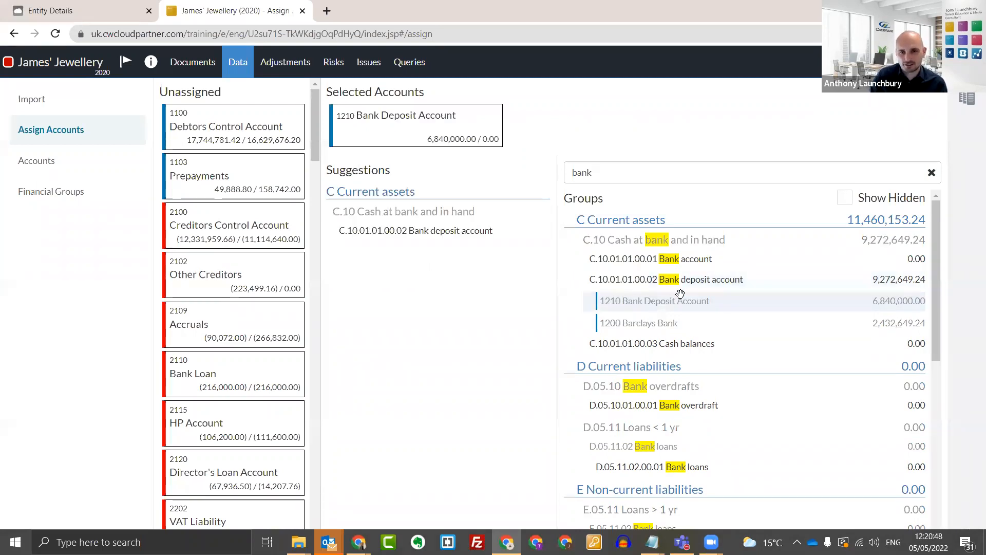
click(375, 134)
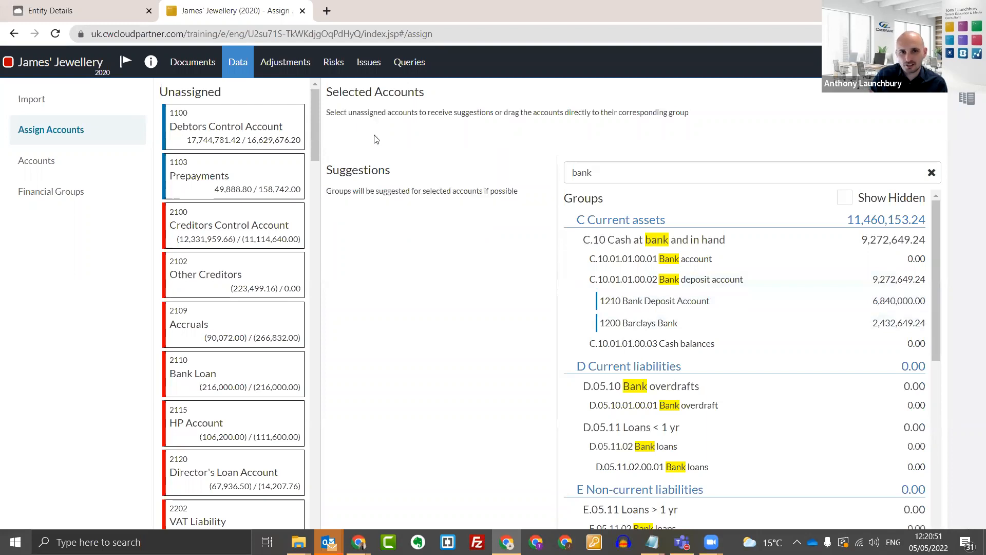
drag(660, 323, 738, 349)
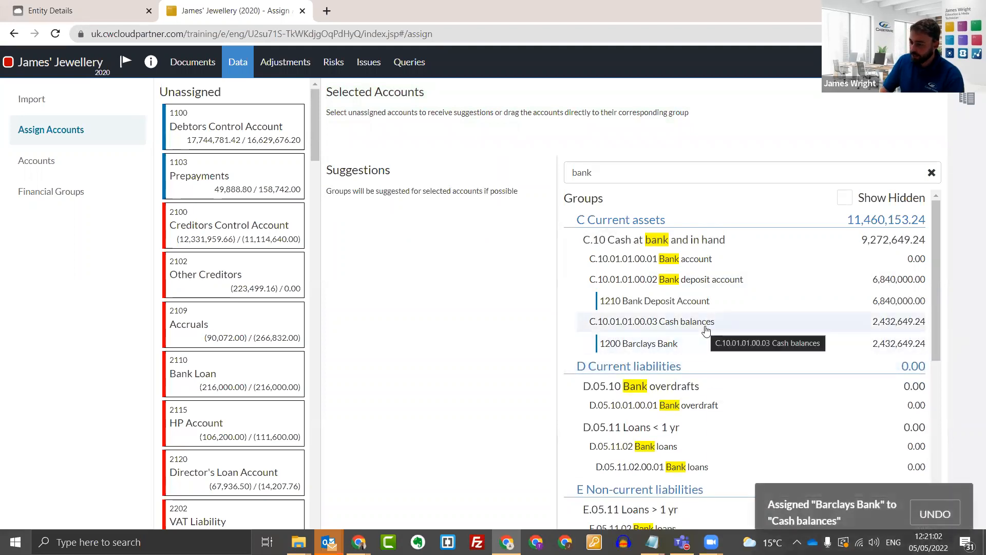
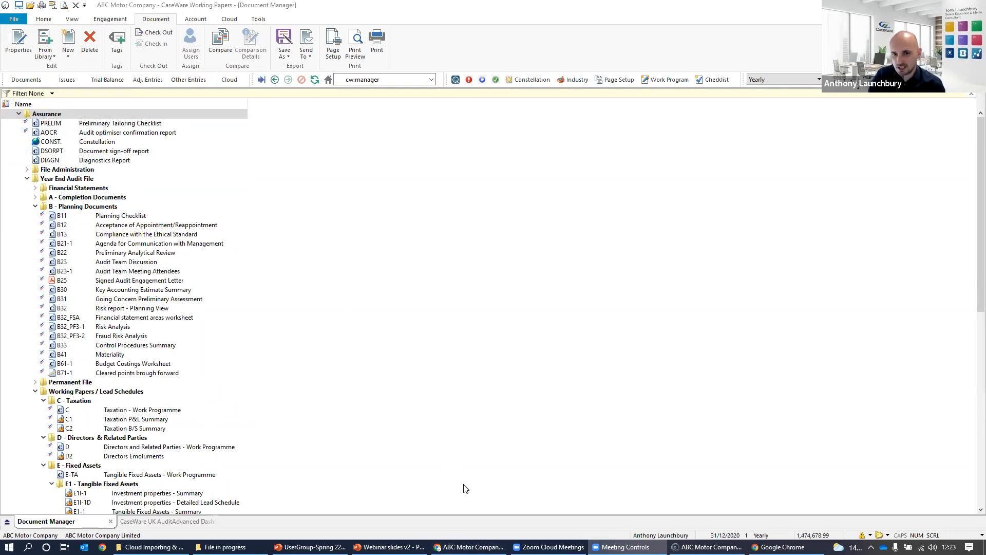
Switch to the ABC Motor Company (AL) Limited cloud engagement in the browser, check its trial balance accounts, and return to Working Papers.
click(470, 547)
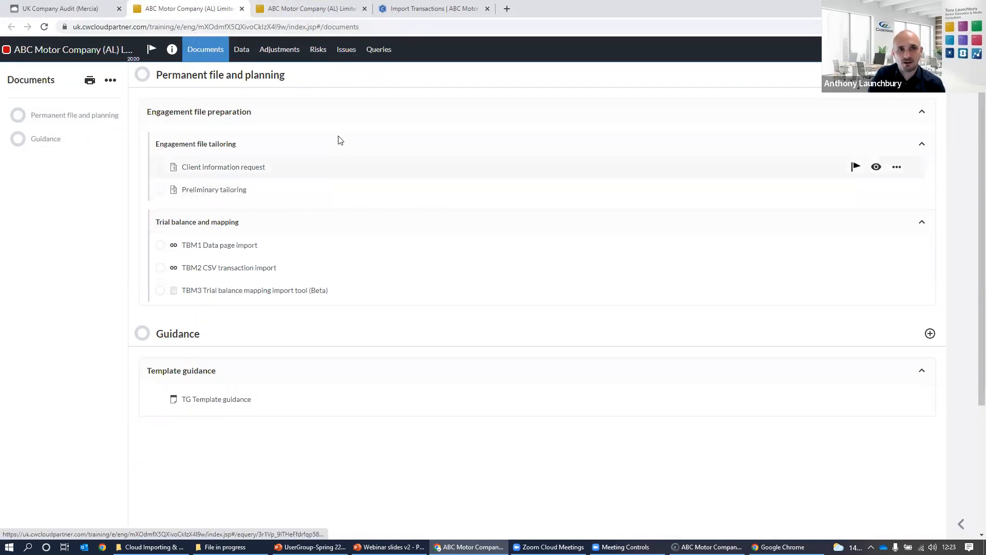
click(240, 52)
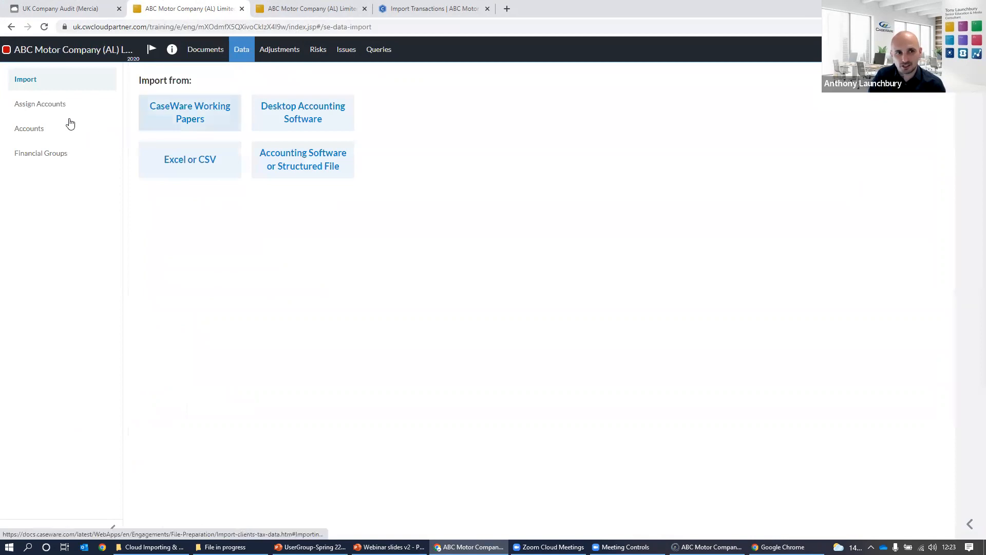
click(51, 132)
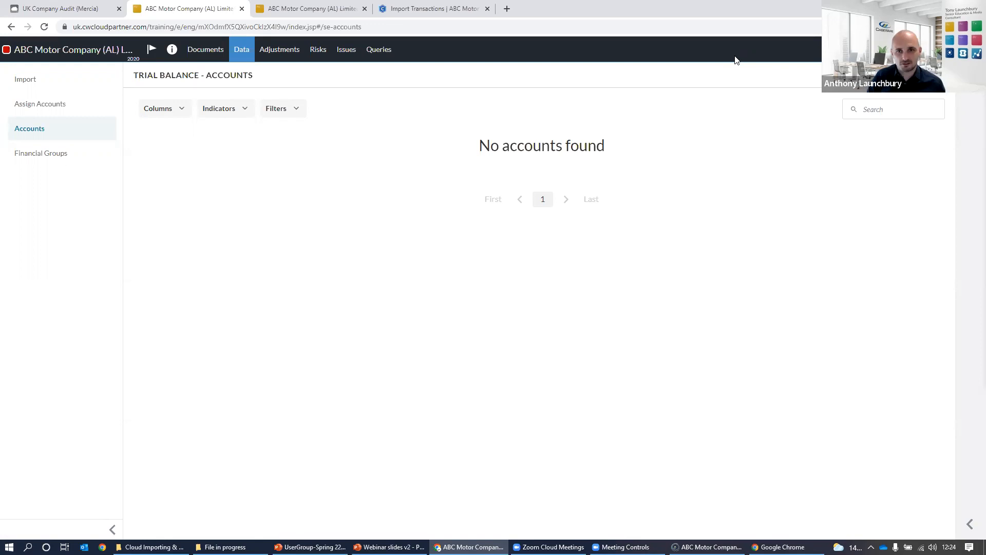
click(915, 9)
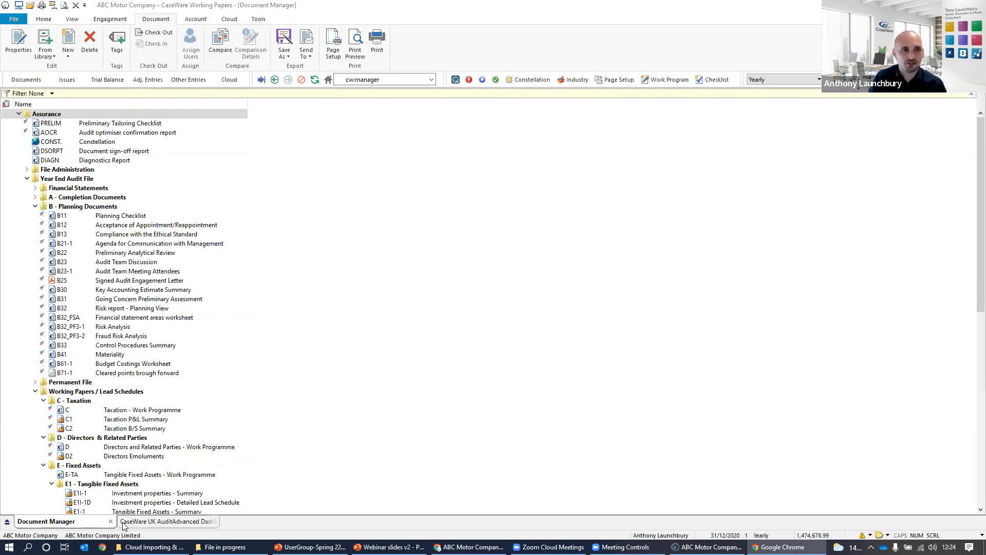
Add the CloudBridge document from the CloudBridge document library to the Assurance folder and close the library.
click(52, 58)
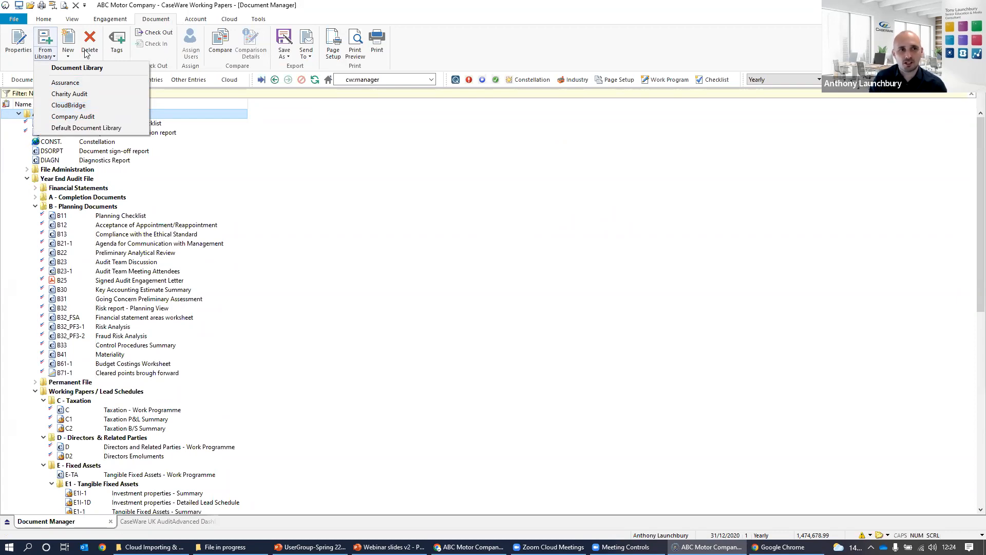
click(70, 105)
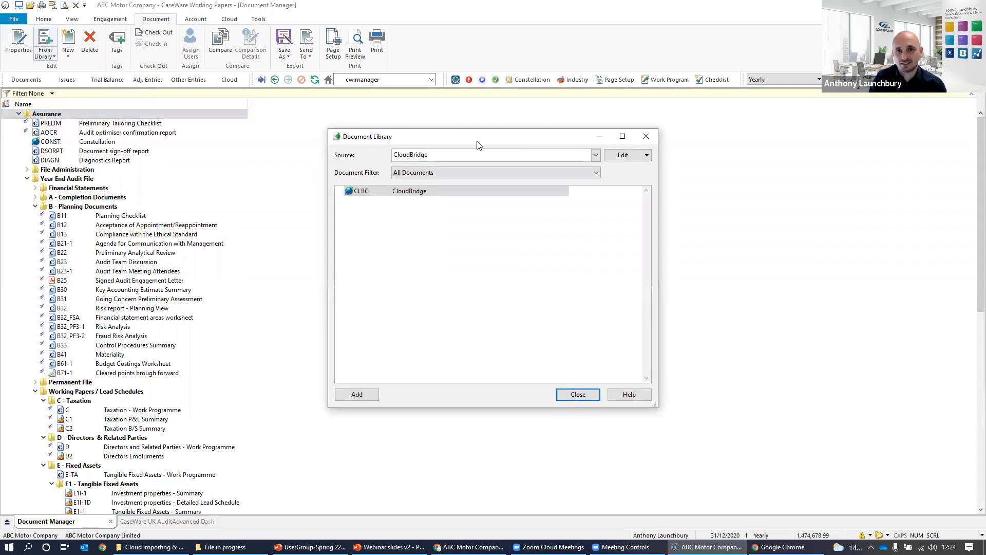
drag(477, 141, 573, 138)
drag(546, 188, 215, 113)
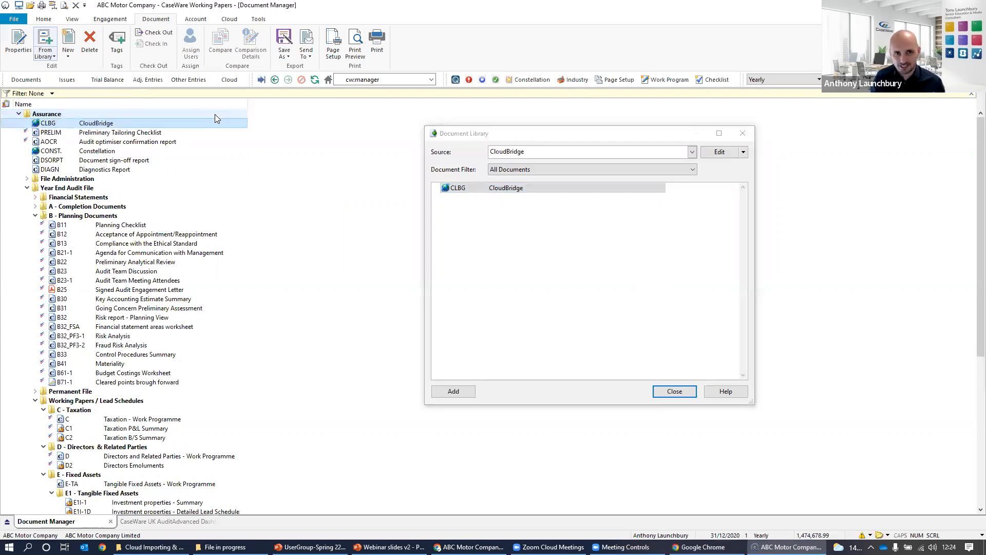
click(742, 134)
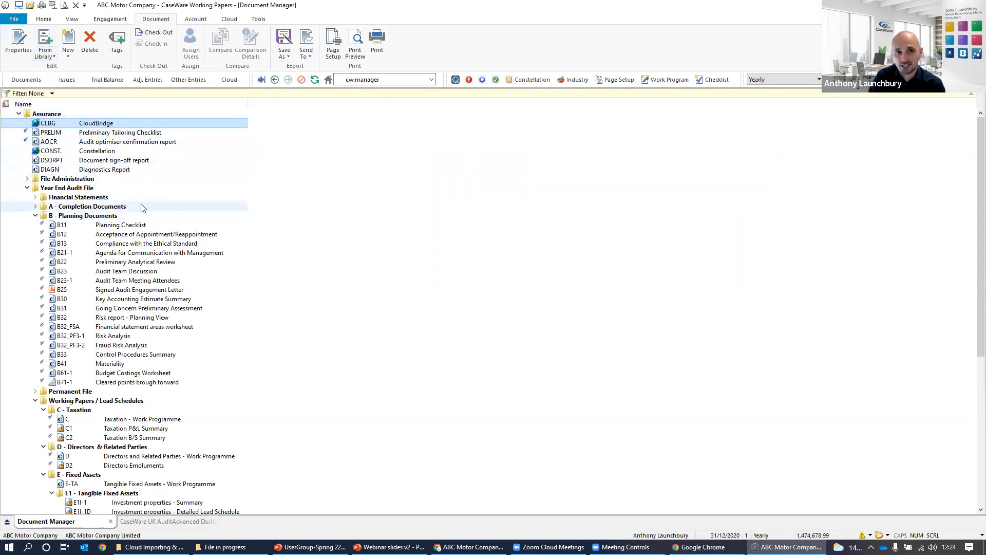
Check the CaseWare Cloud integration settings in the program options.
click(258, 19)
click(398, 44)
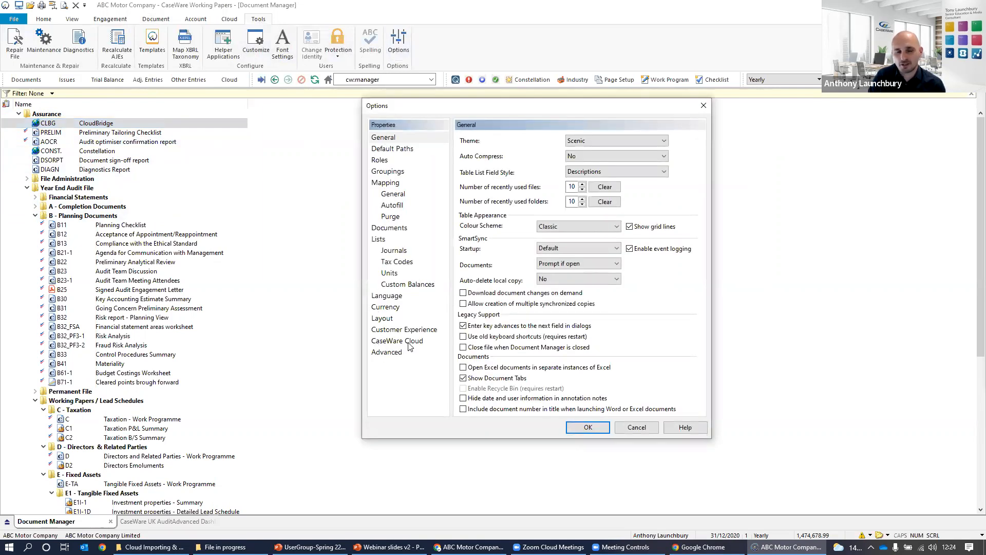
click(409, 343)
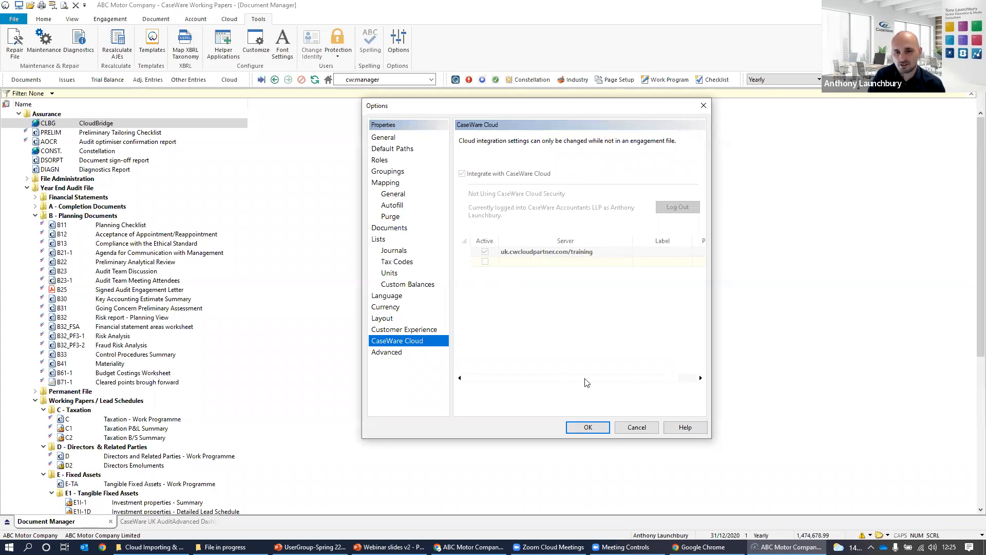
click(588, 428)
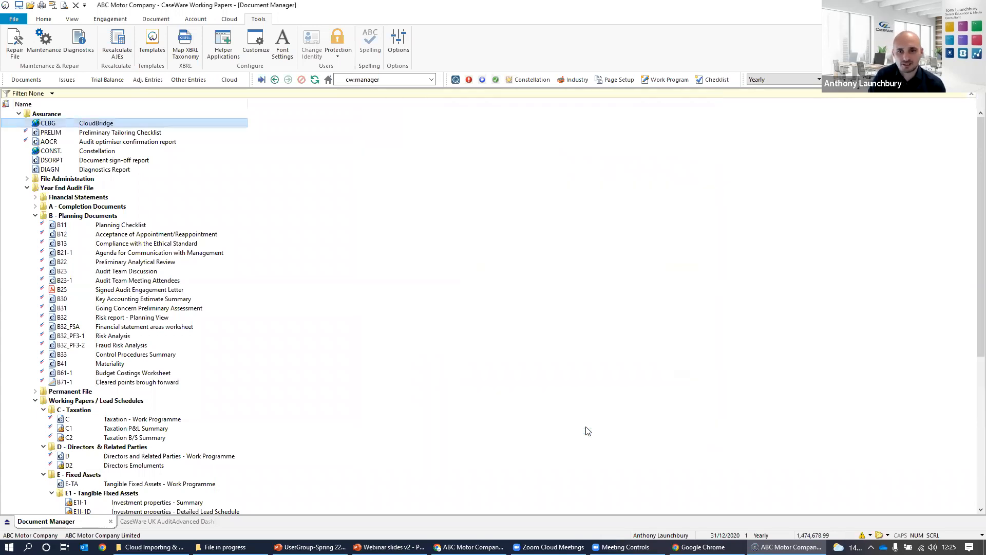
Open the CloudBridge document and set the cloud entity in the engagement properties to ABC Motor Company (AL) Limited.
double_click(181, 122)
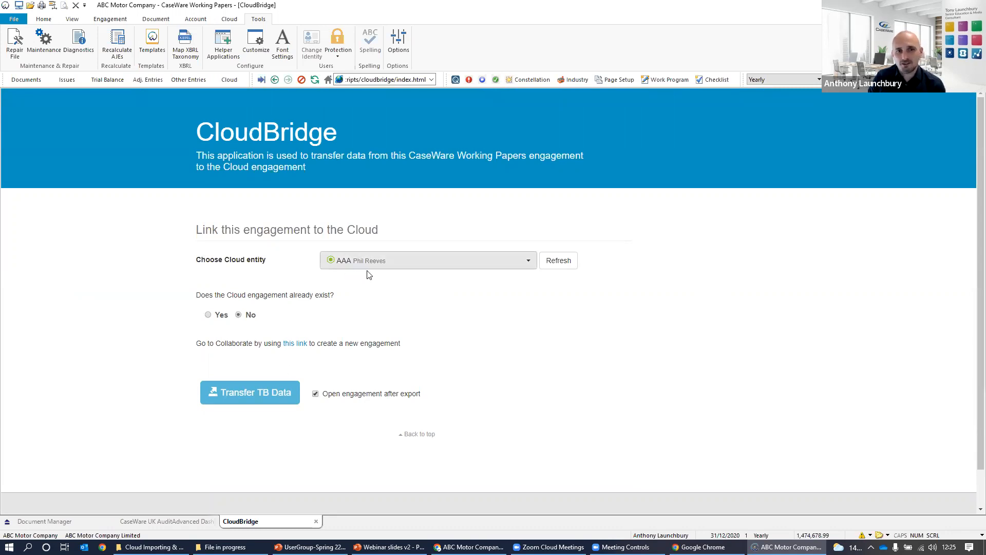
click(111, 19)
click(27, 51)
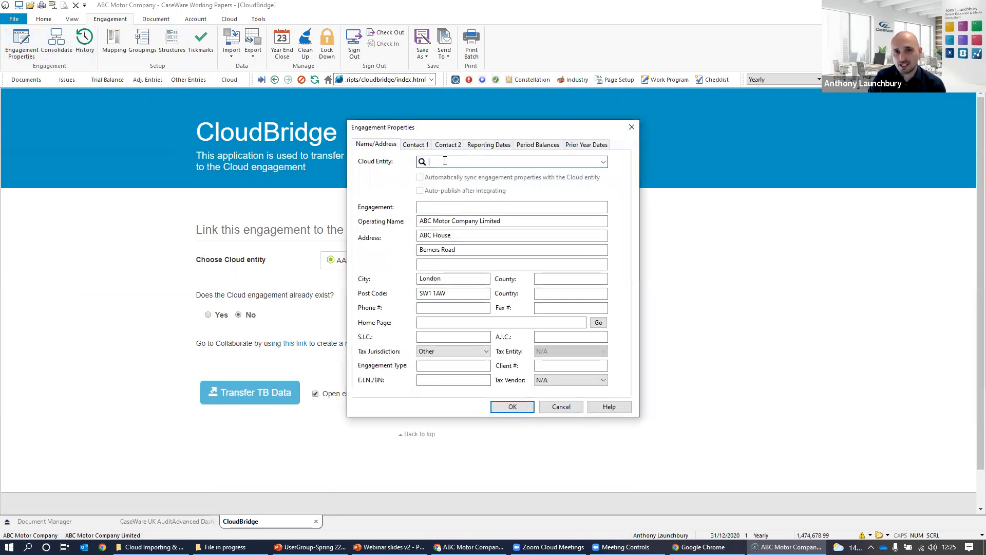
text(ab)
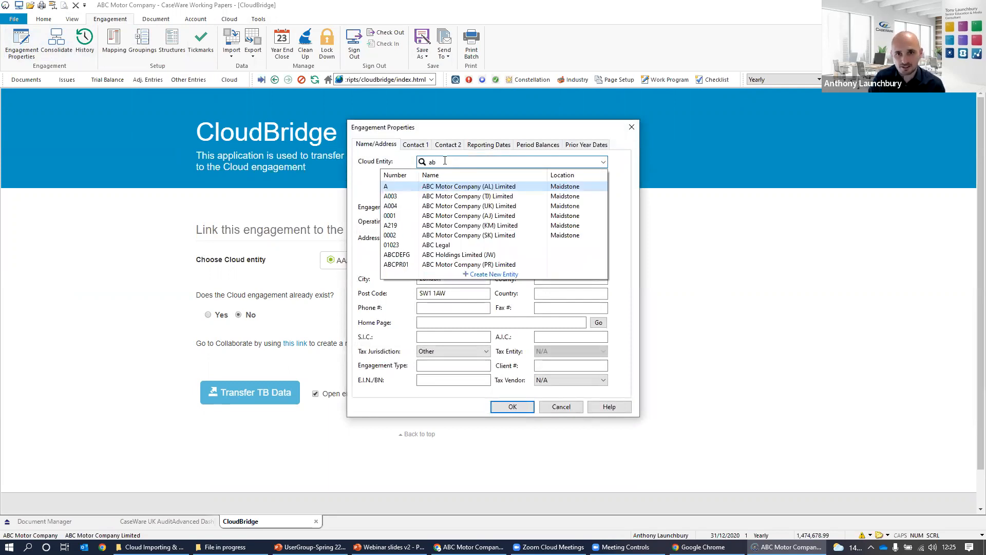
click(447, 187)
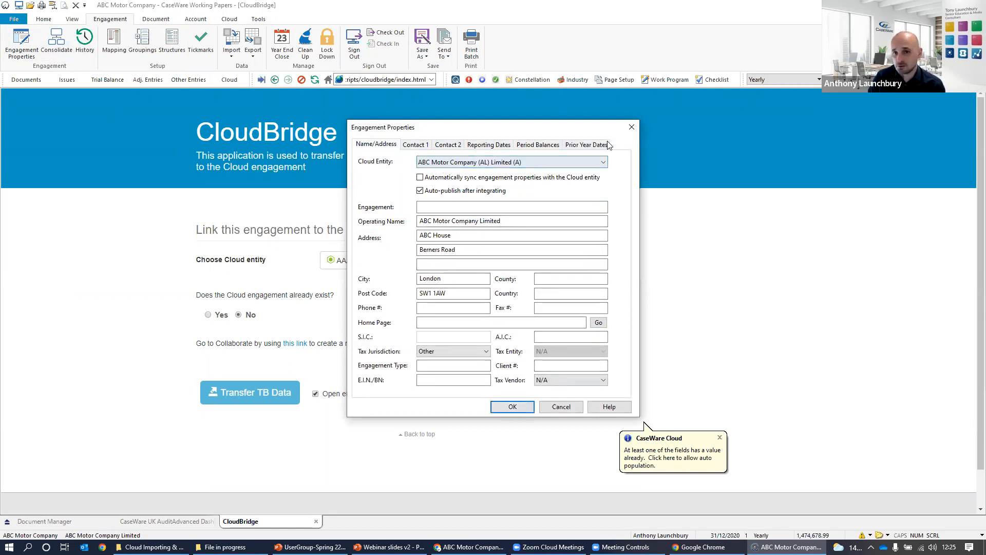
drag(590, 127, 757, 142)
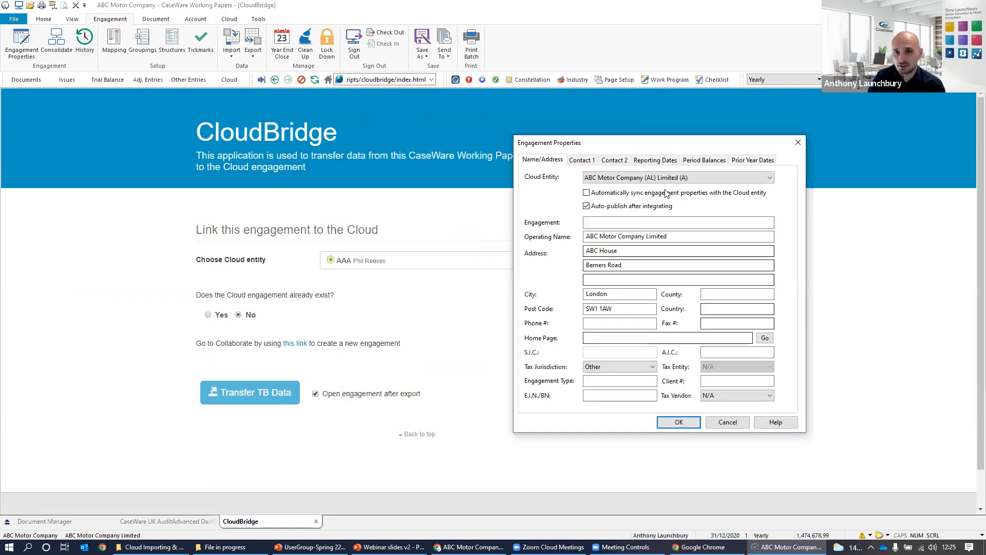
click(679, 422)
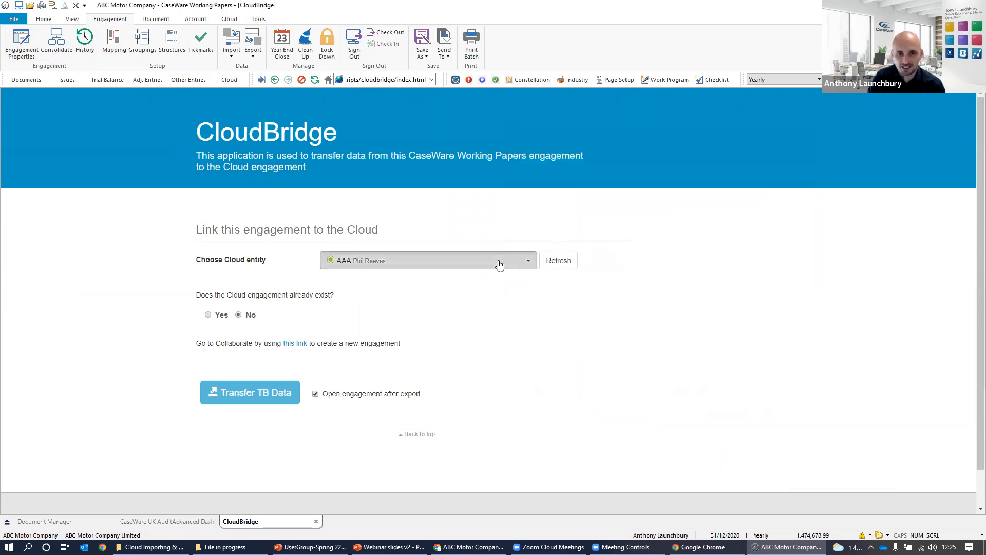
Link CloudBridge to the cloud entity ABC Motor Company (AL) Limited, using its existing cloud engagement Cloud Bridge.
click(499, 264)
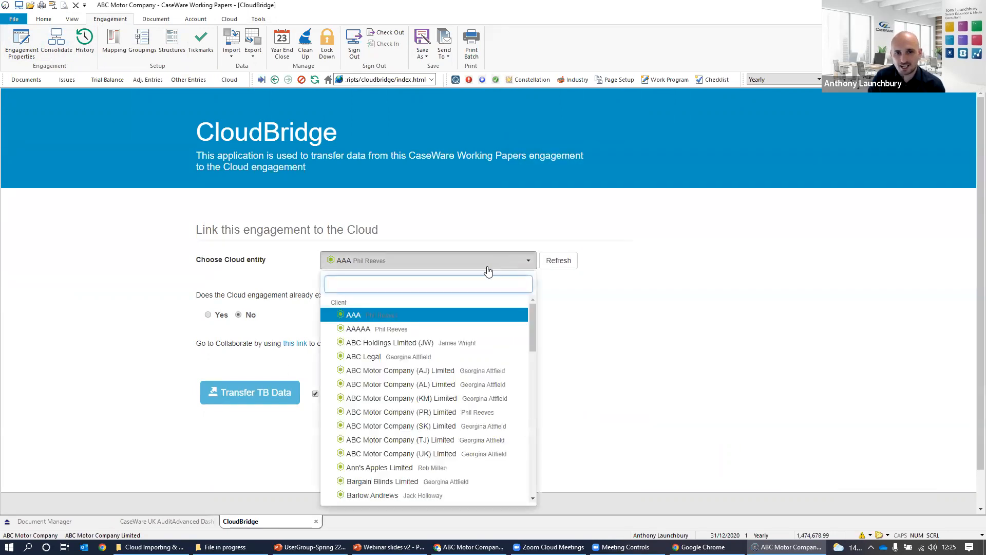
click(441, 384)
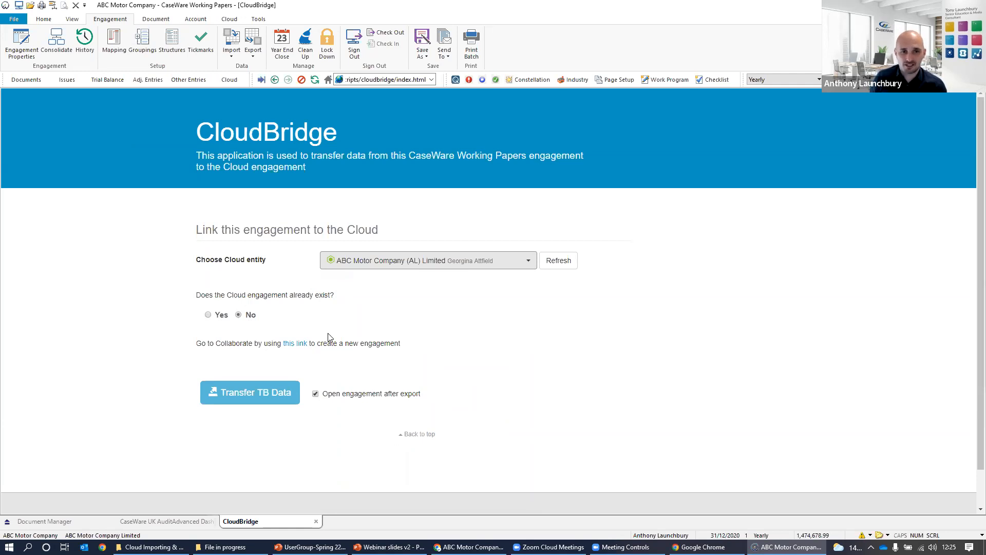
click(208, 315)
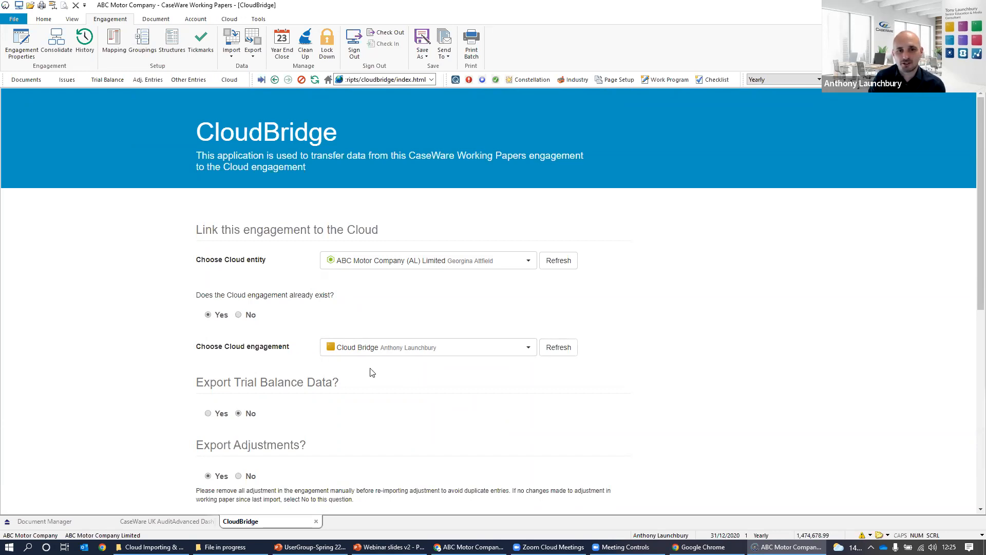
click(497, 348)
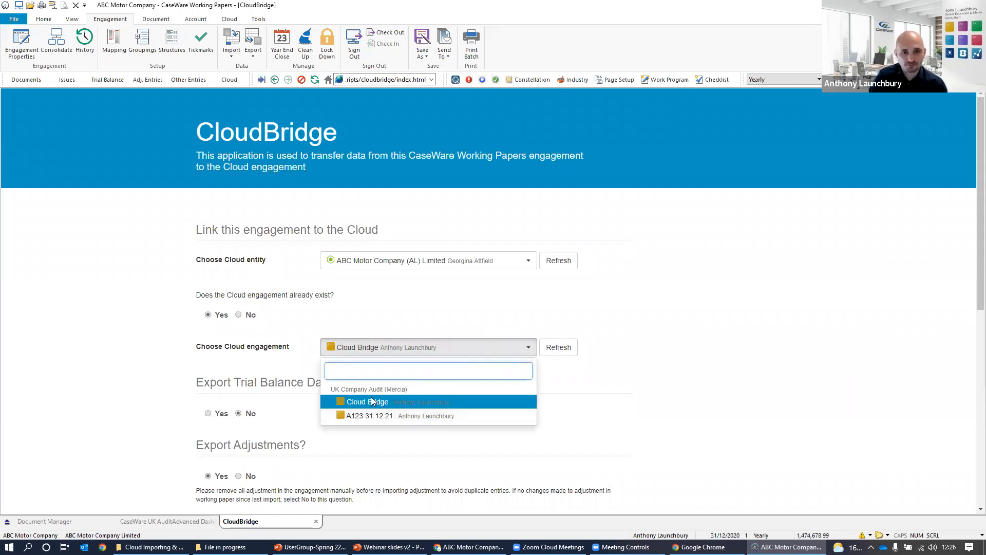
click(384, 327)
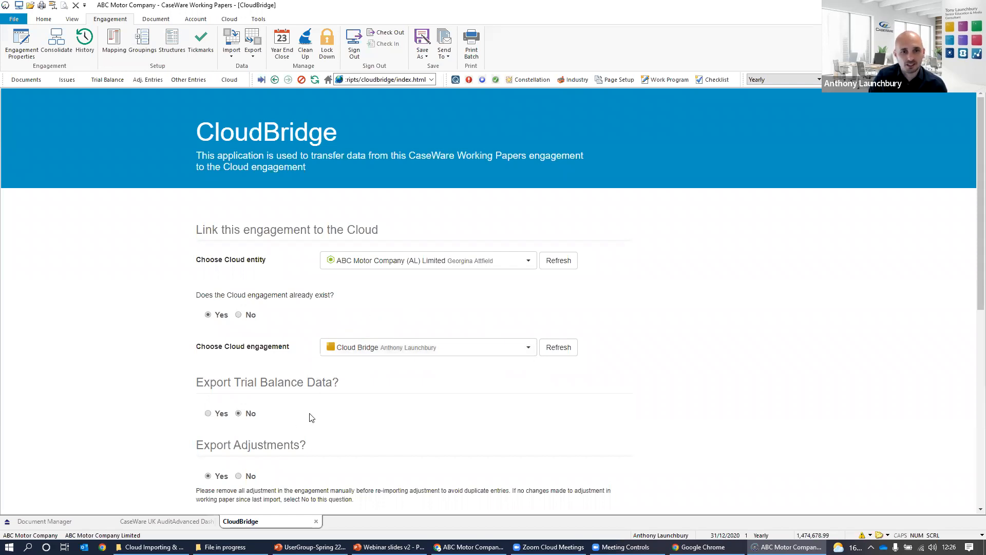
Review the CloudBridge export options, enable the trial balance data export, and include prior years 3 and 4.
scroll(321, 404, down, 2)
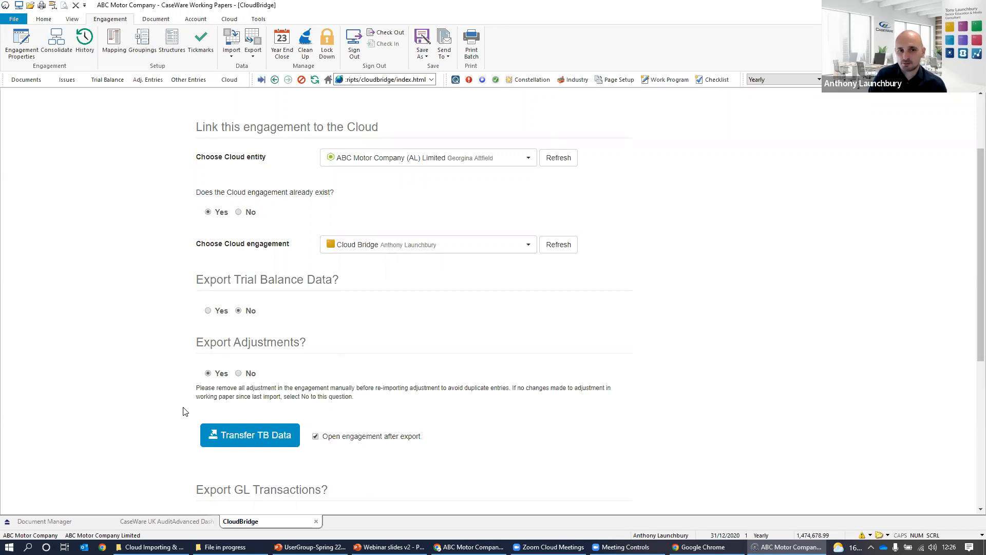
scroll(199, 399, down, 1)
scroll(217, 344, down, 3)
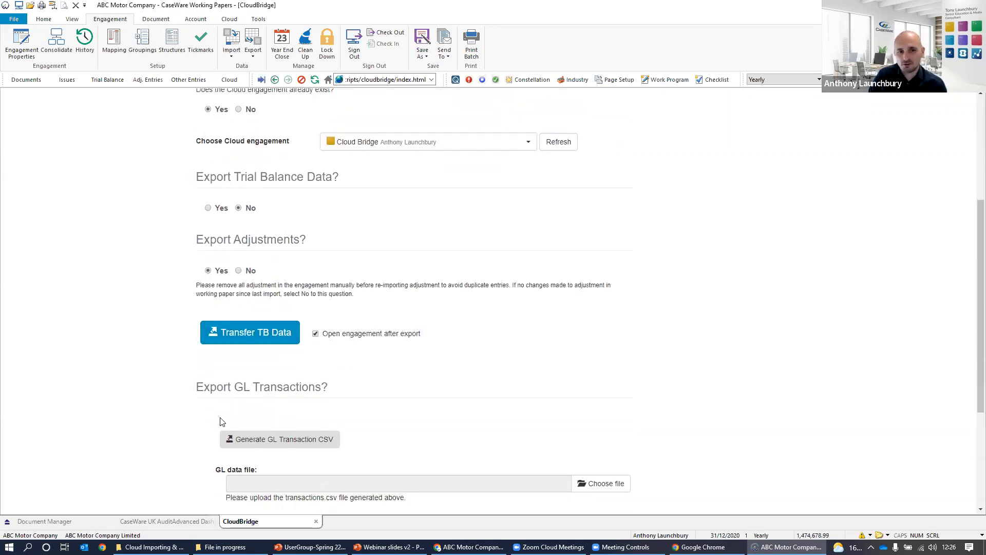
scroll(318, 406, up, 1)
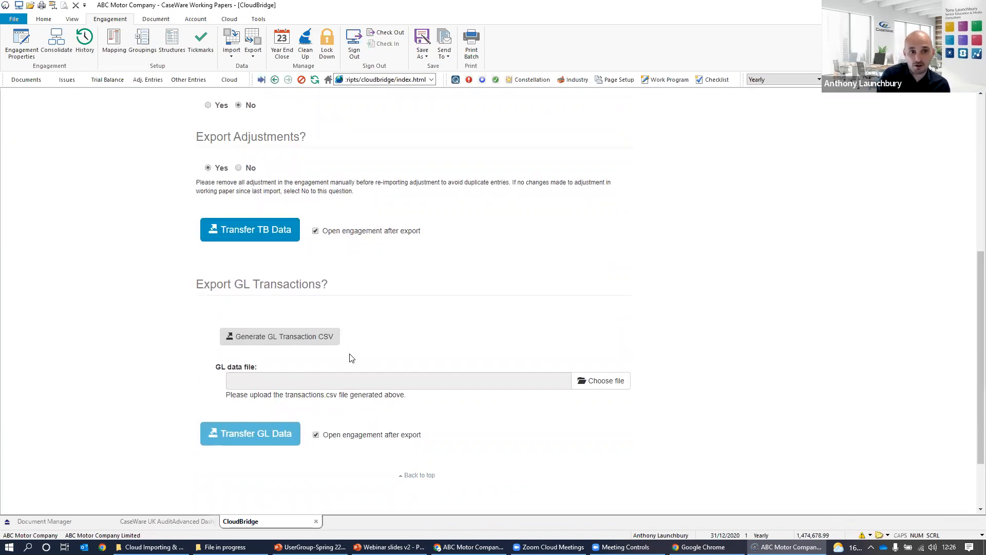
scroll(348, 299, up, 3)
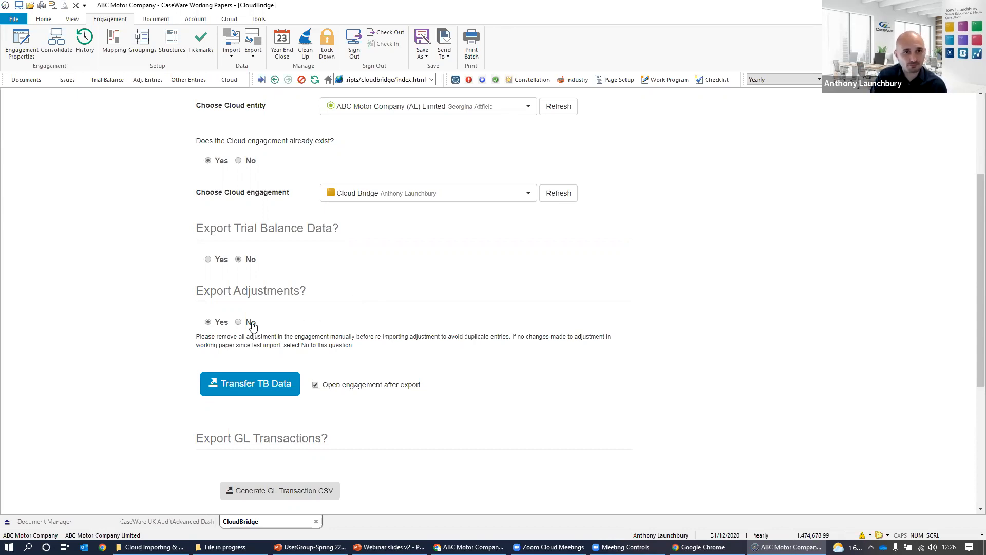
click(220, 261)
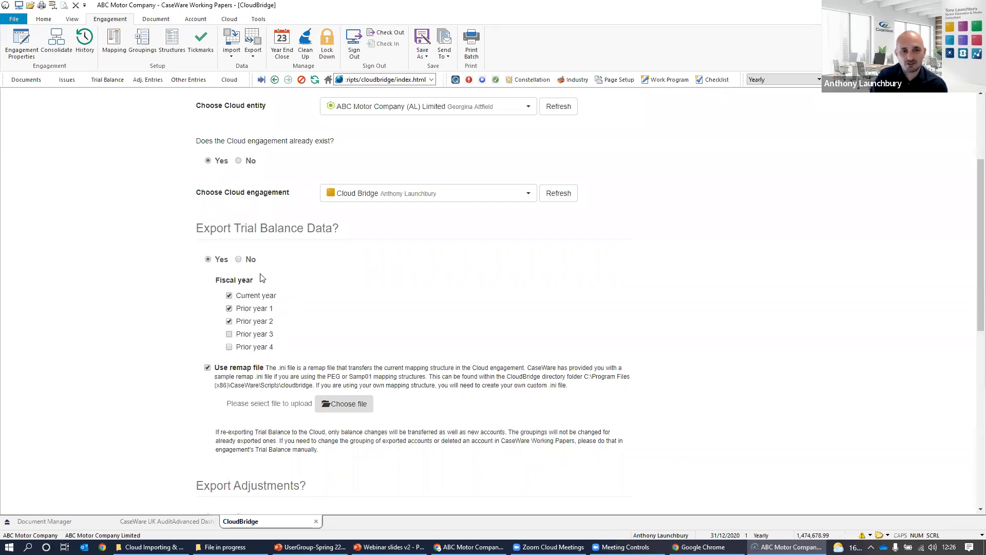
click(229, 348)
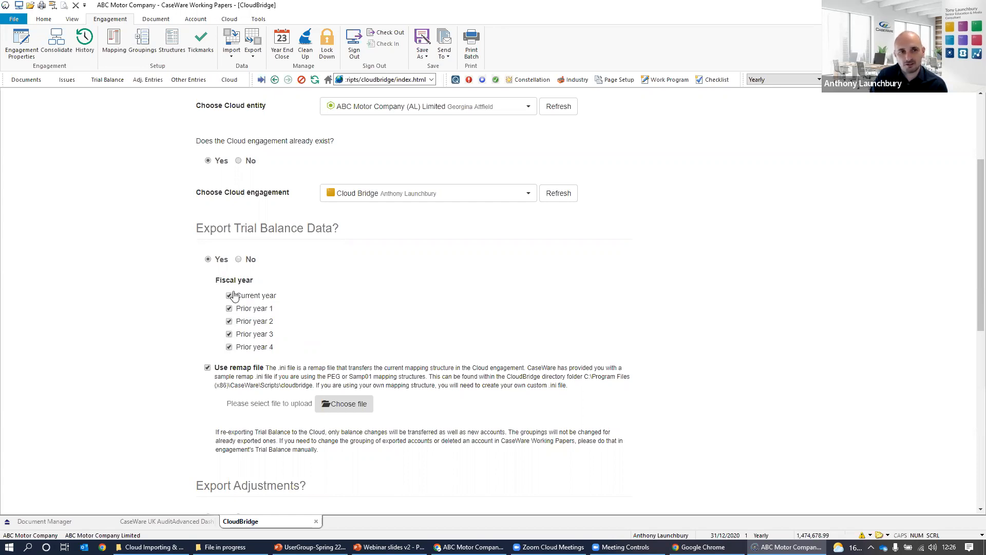
Check the prior year columns in the working trial balance and exclude prior years 3 and 4 from the CloudBridge export.
click(114, 82)
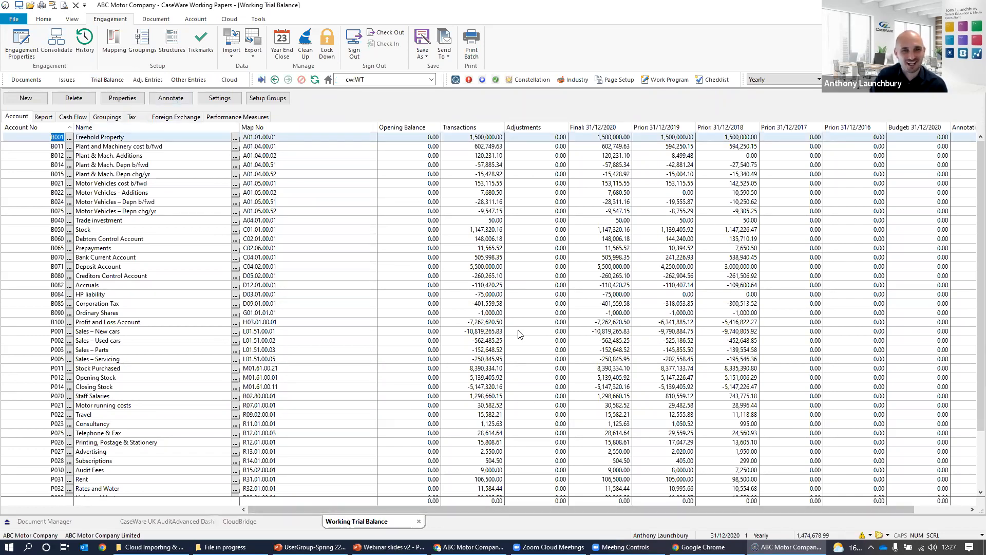
click(239, 521)
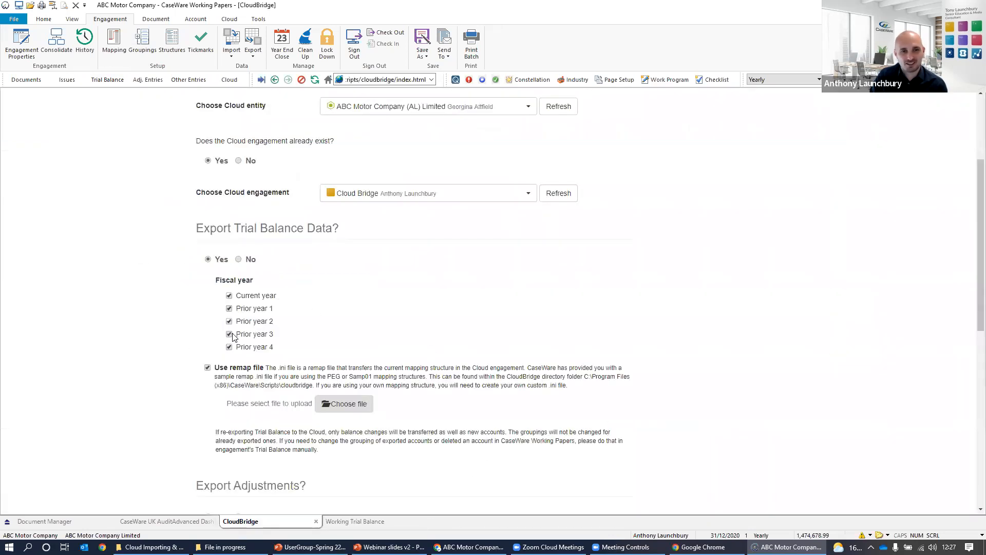
scroll(227, 407, down, 3)
scroll(219, 385, up, 3)
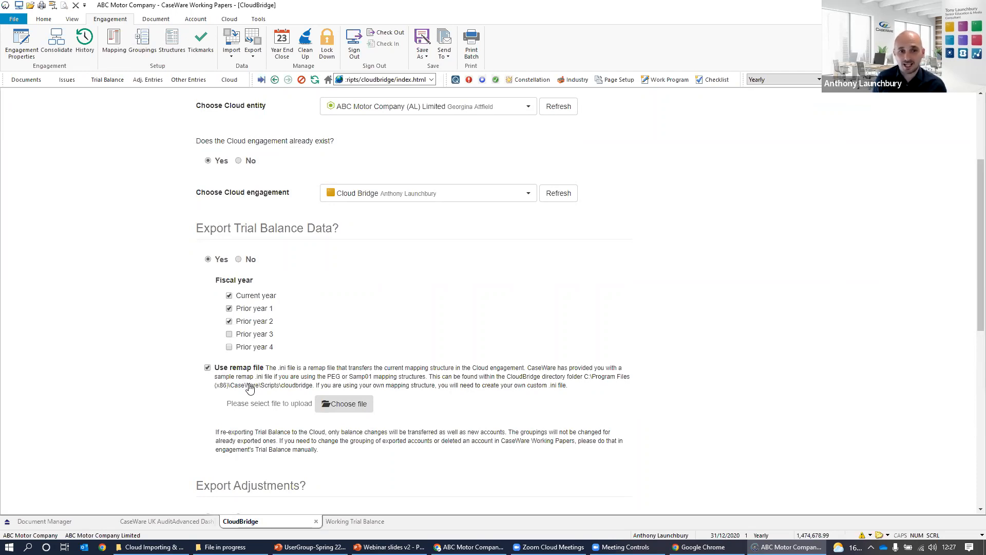
Load CloudBridgeMapping from C:\Program Files (x86)\CaseWare\Scripts\cloudbridge as the remap file for the trial balance export.
click(343, 404)
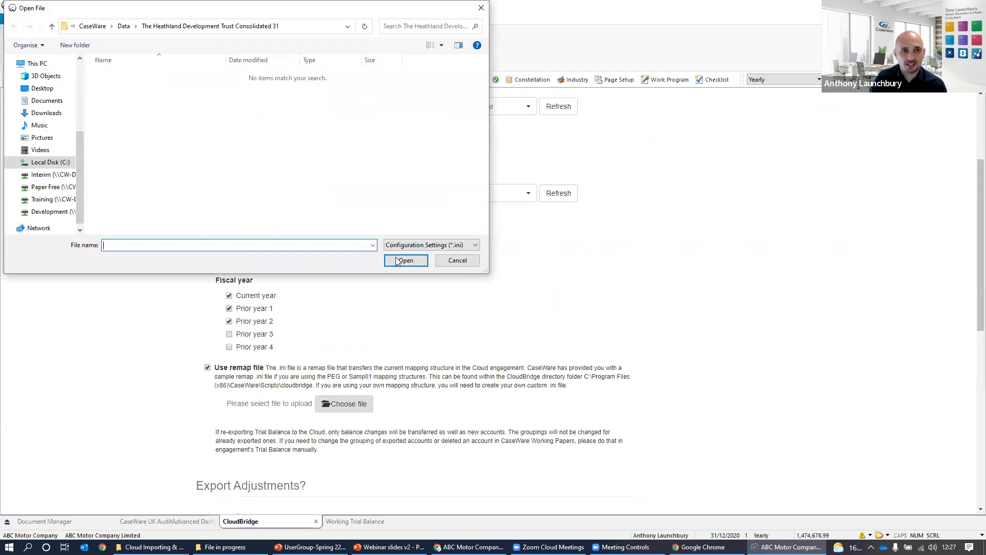
scroll(79, 146, up, 2)
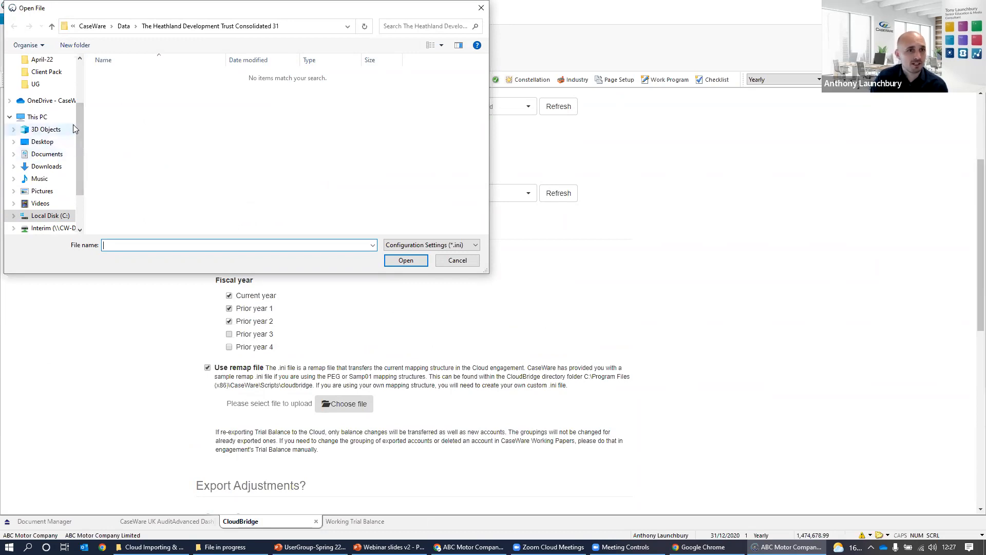
click(57, 220)
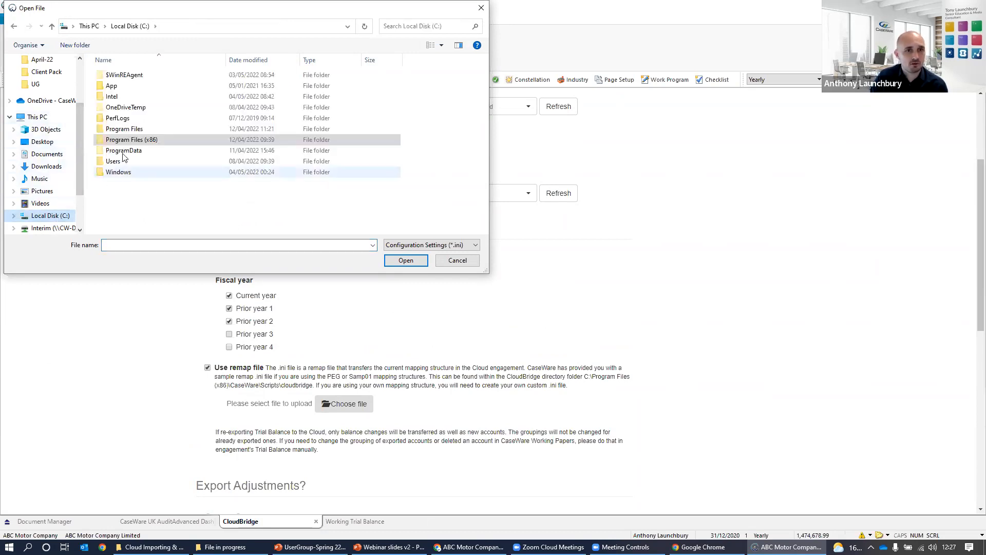
double_click(119, 148)
double_click(153, 97)
scroll(158, 163, down, 3)
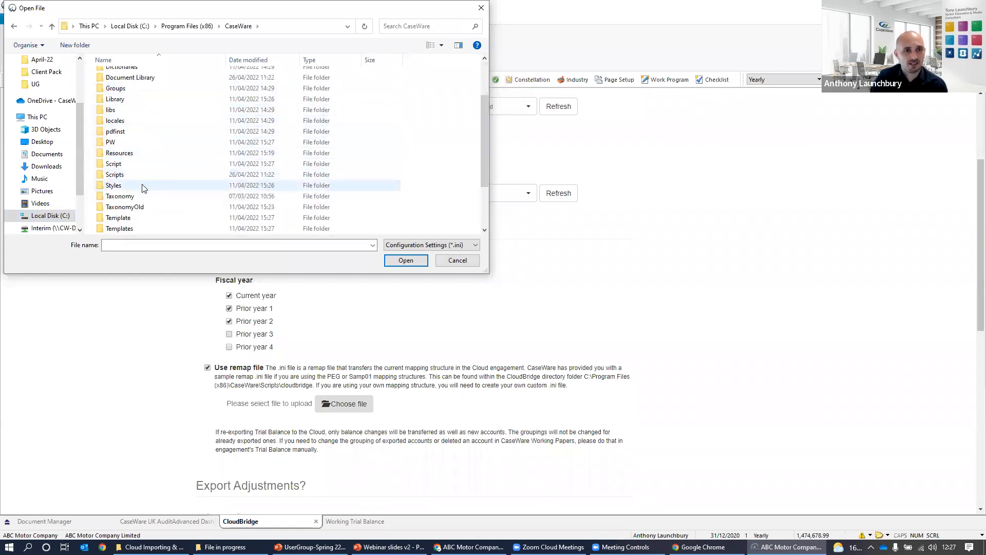
double_click(140, 175)
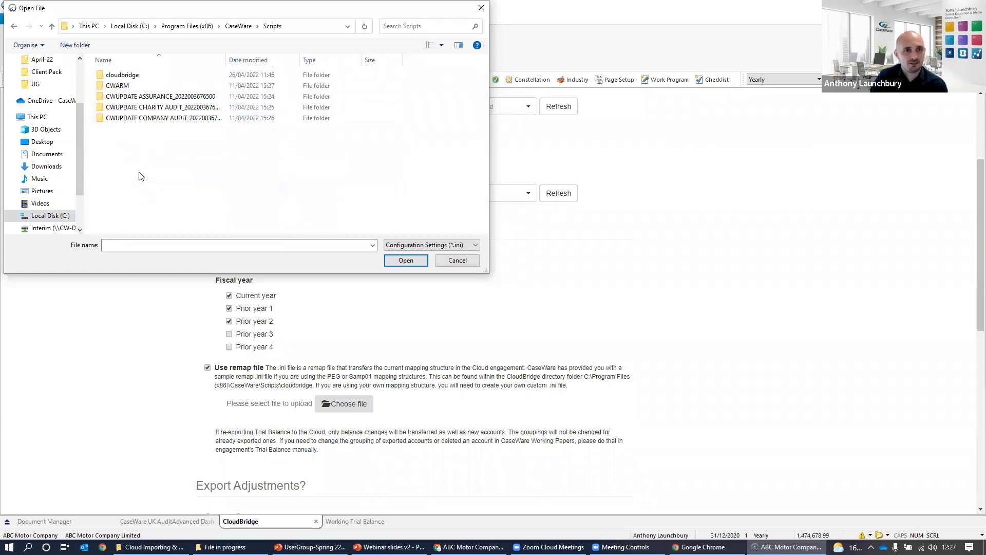
double_click(116, 77)
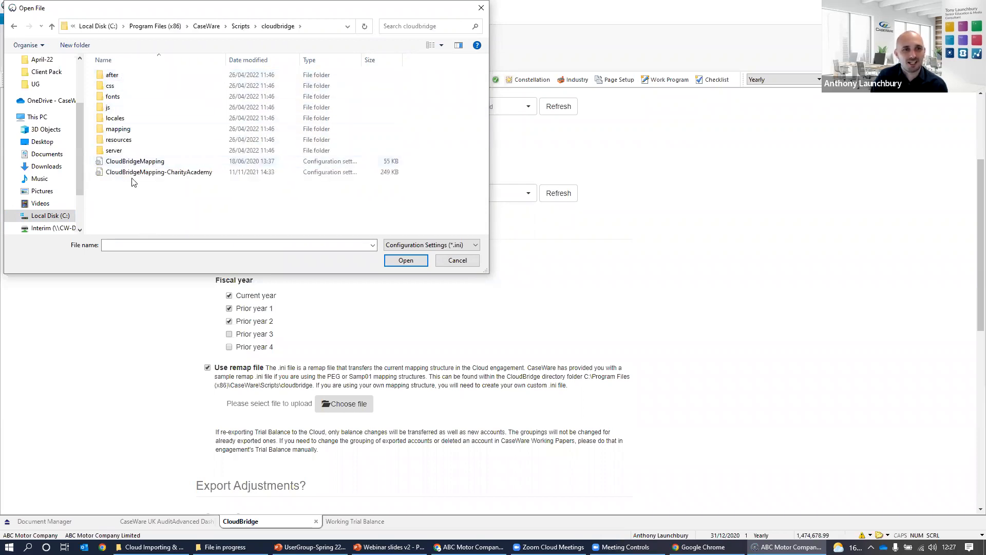
click(135, 162)
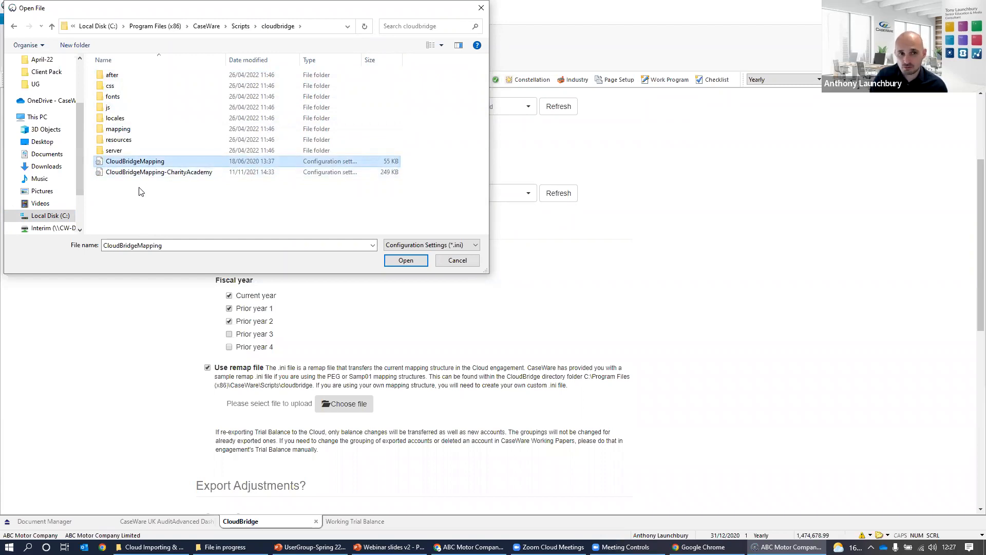
click(160, 174)
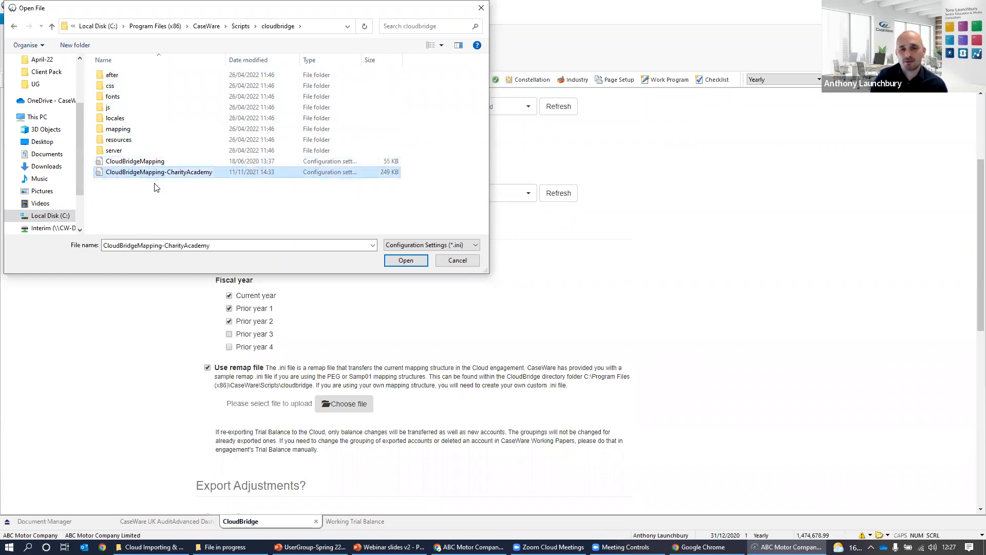
click(164, 162)
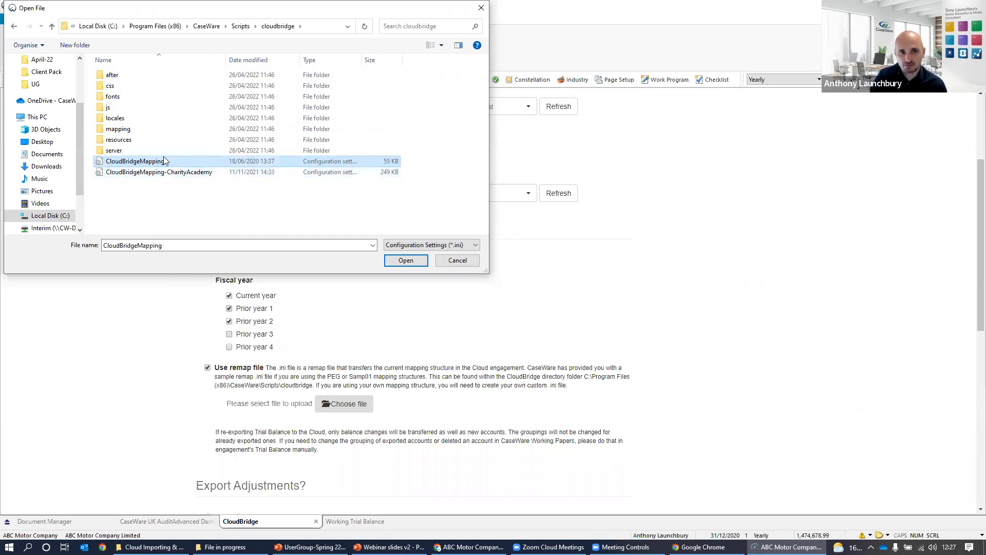
double_click(154, 162)
Transfer the trial balance data to the cloud engagement without adjustments and check the transfer status in Working Papers.
scroll(164, 264, down, 3)
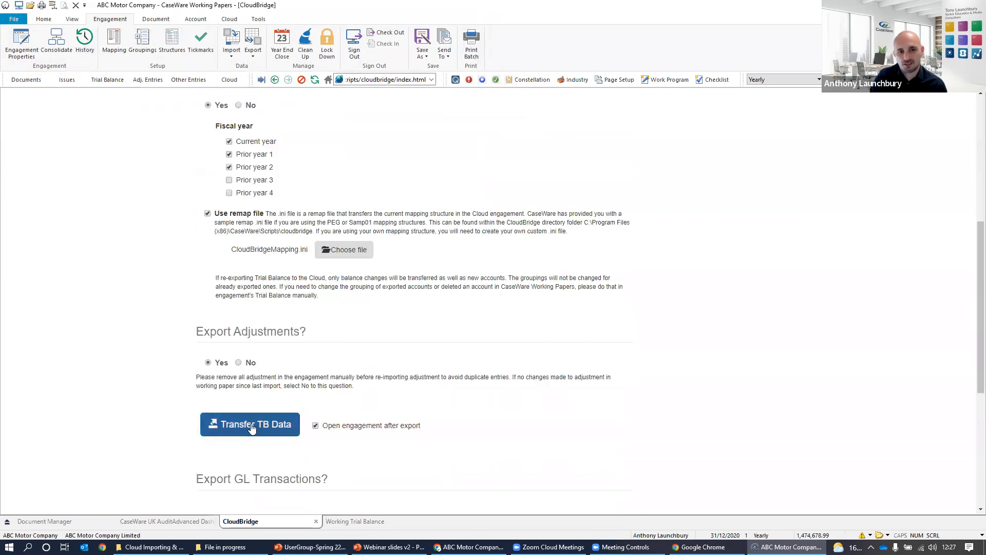
click(238, 362)
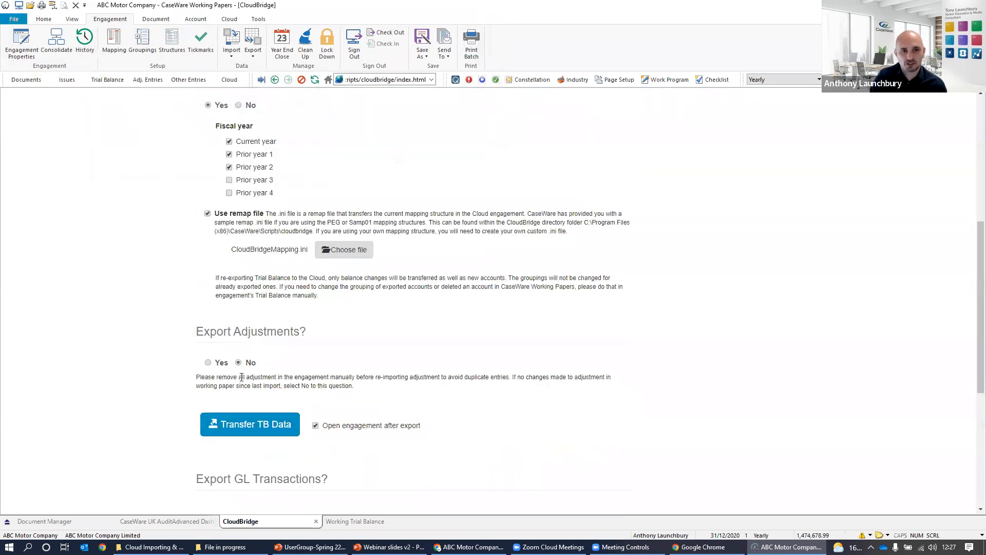
click(254, 427)
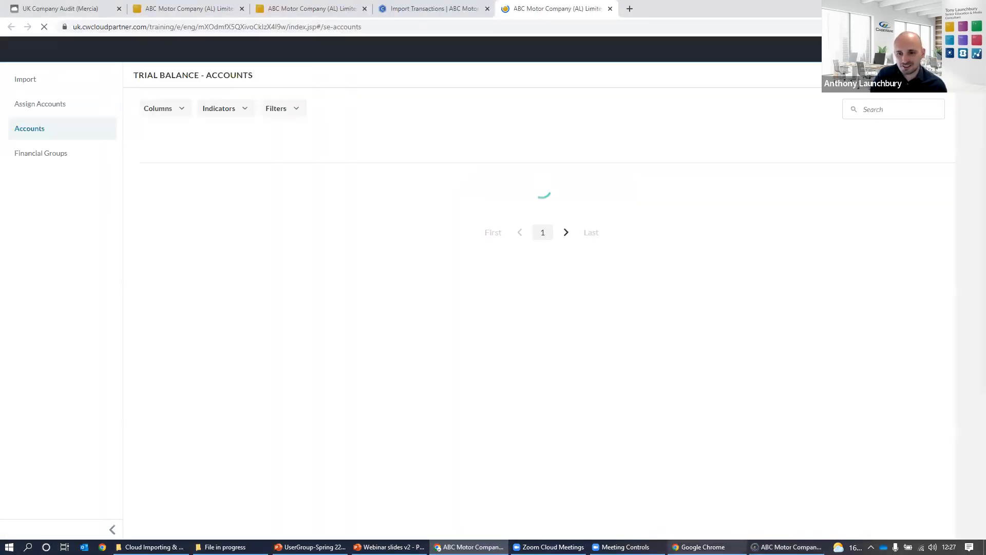
click(784, 547)
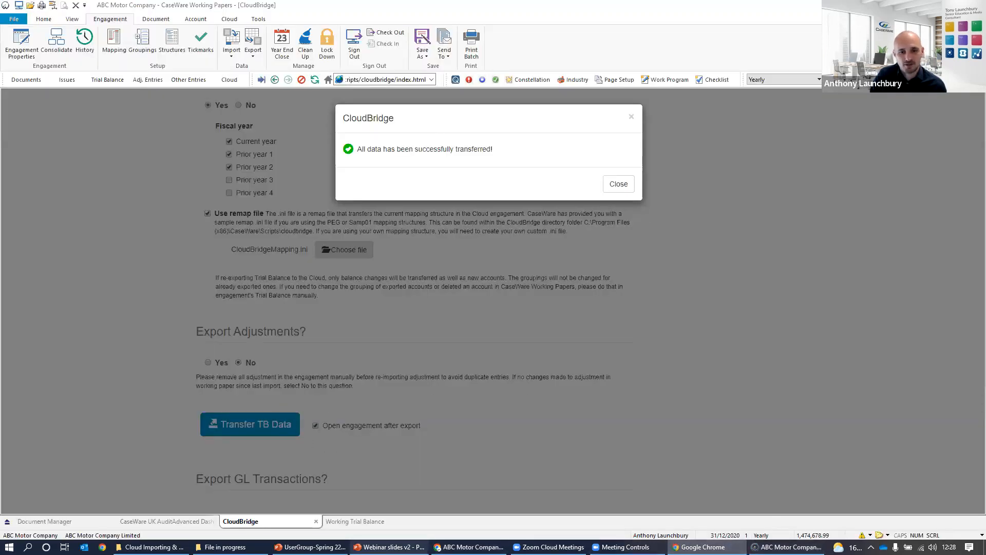
Switch to the cloud engagement in Chrome and assign the unassigned Trade investment account to A.03.07.01.00.01 Other fixed asset investments - Cost.
click(469, 546)
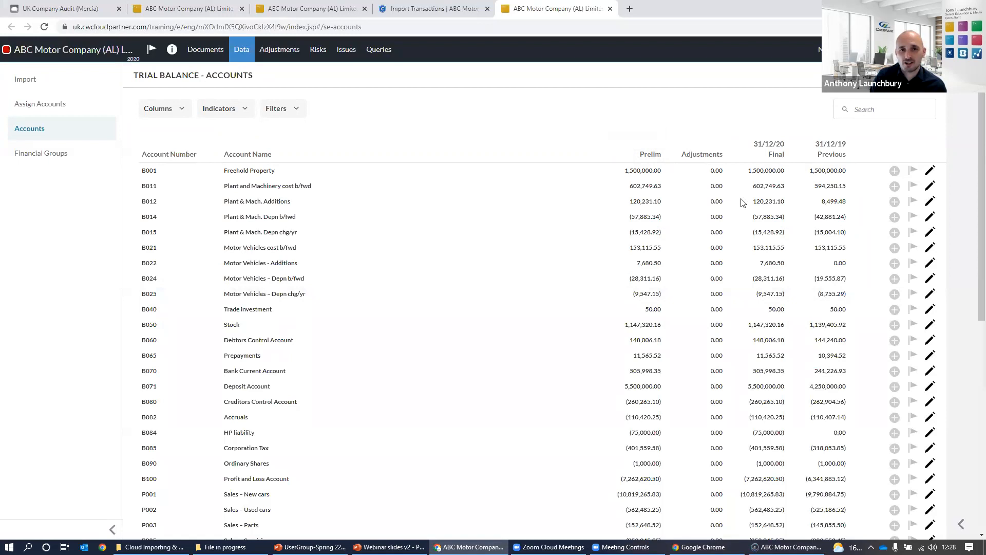
click(61, 106)
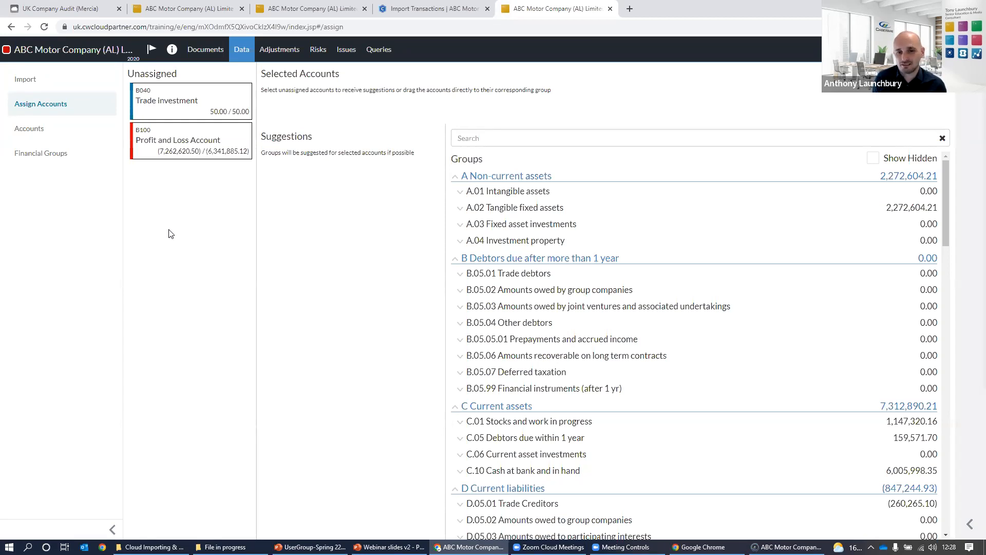
click(197, 110)
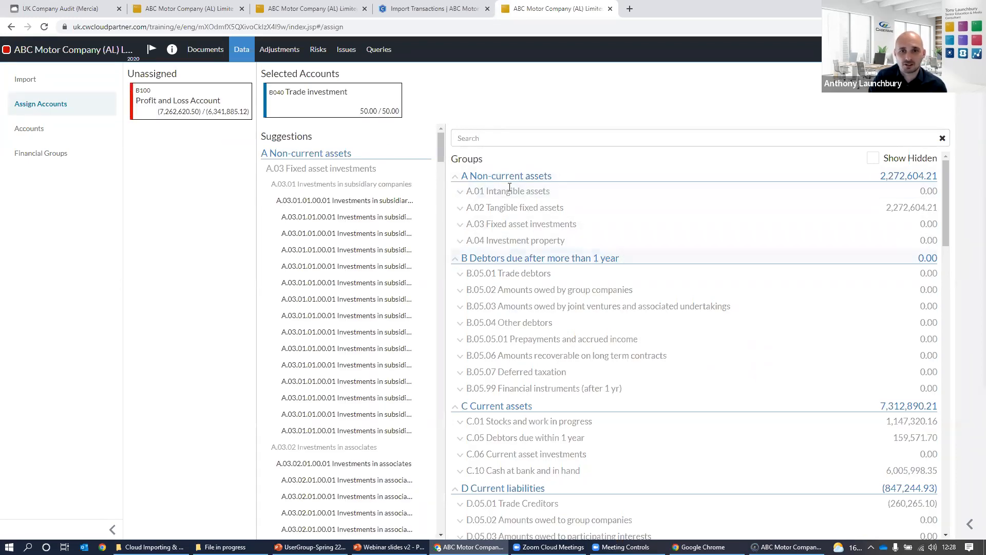
click(459, 224)
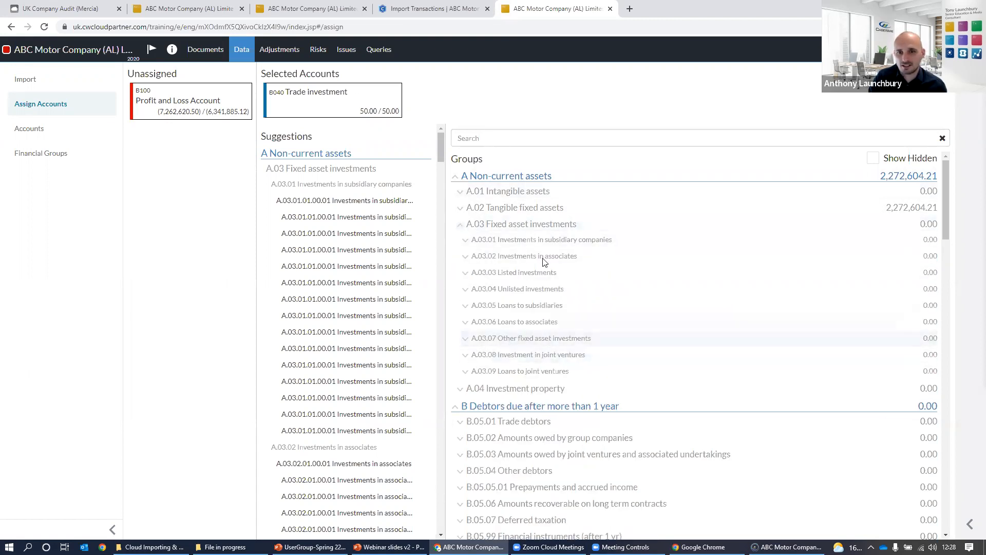
click(465, 341)
click(471, 354)
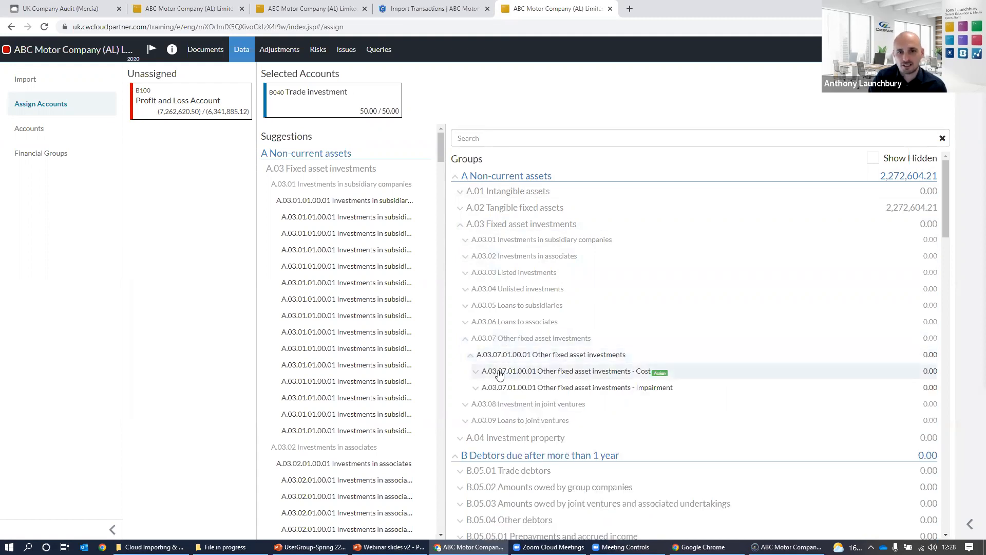
click(473, 370)
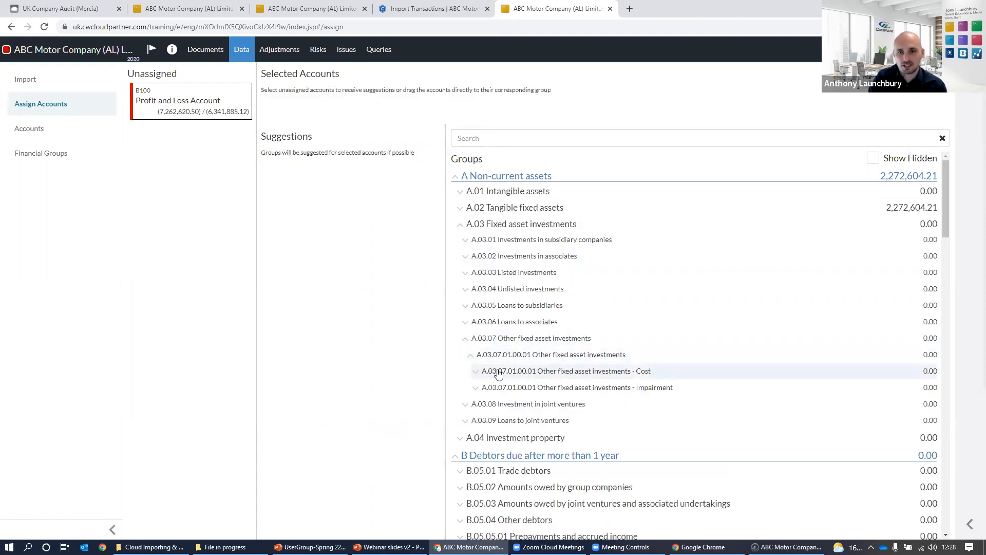
Select the unassigned Profit and Loss Account for assignment to a financial group.
click(177, 98)
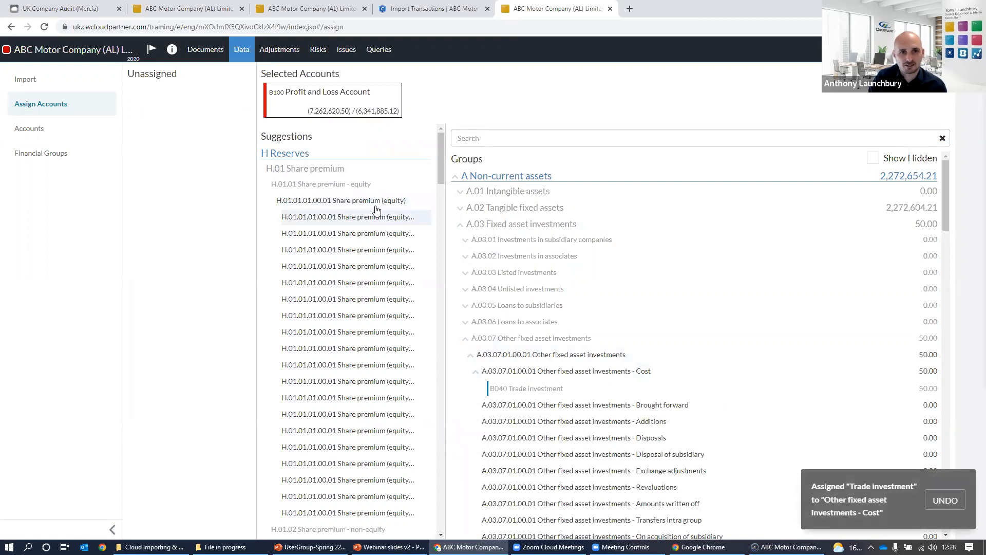